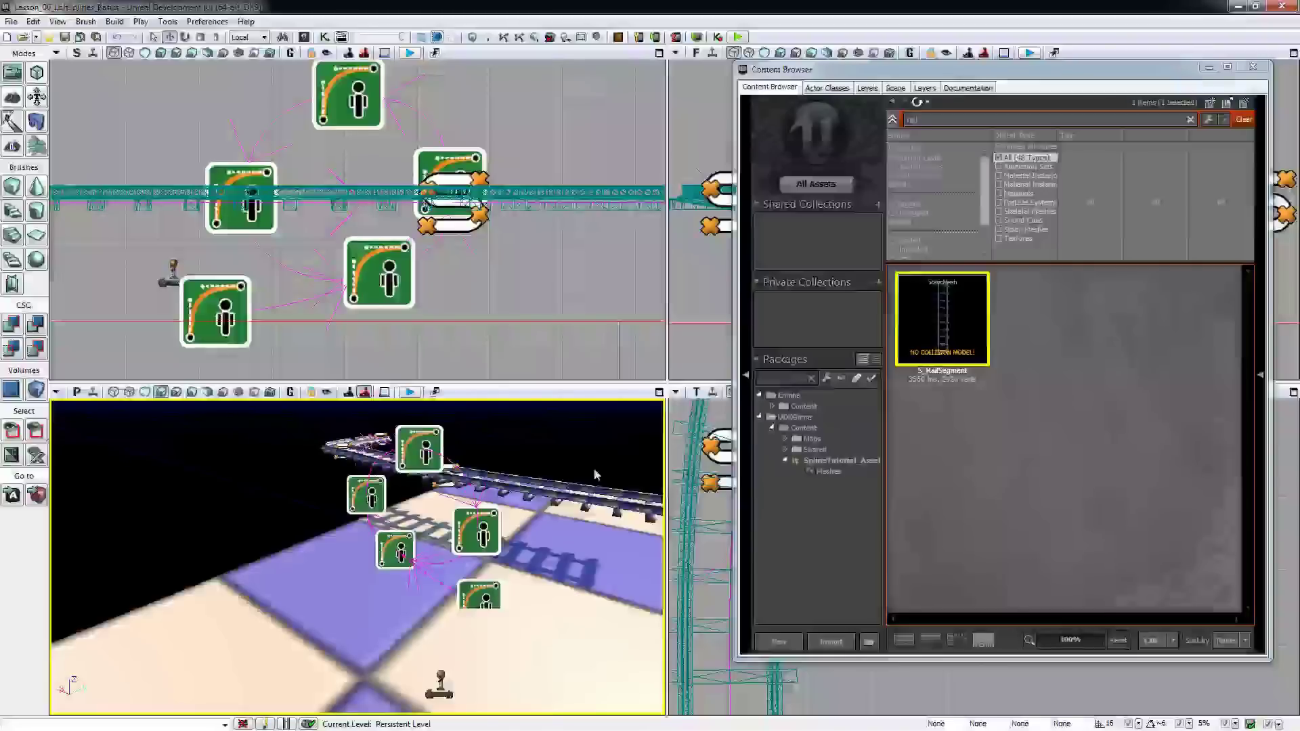
Step: Run the level in the editor preview, rerun the last console command, fly past the spline curves, and end the preview
mouse_move(502, 462)
mouse_down()
mouse_move(482, 460)
mouse_move(525, 452)
mouse_move(485, 454)
mouse_up()
click(738, 37)
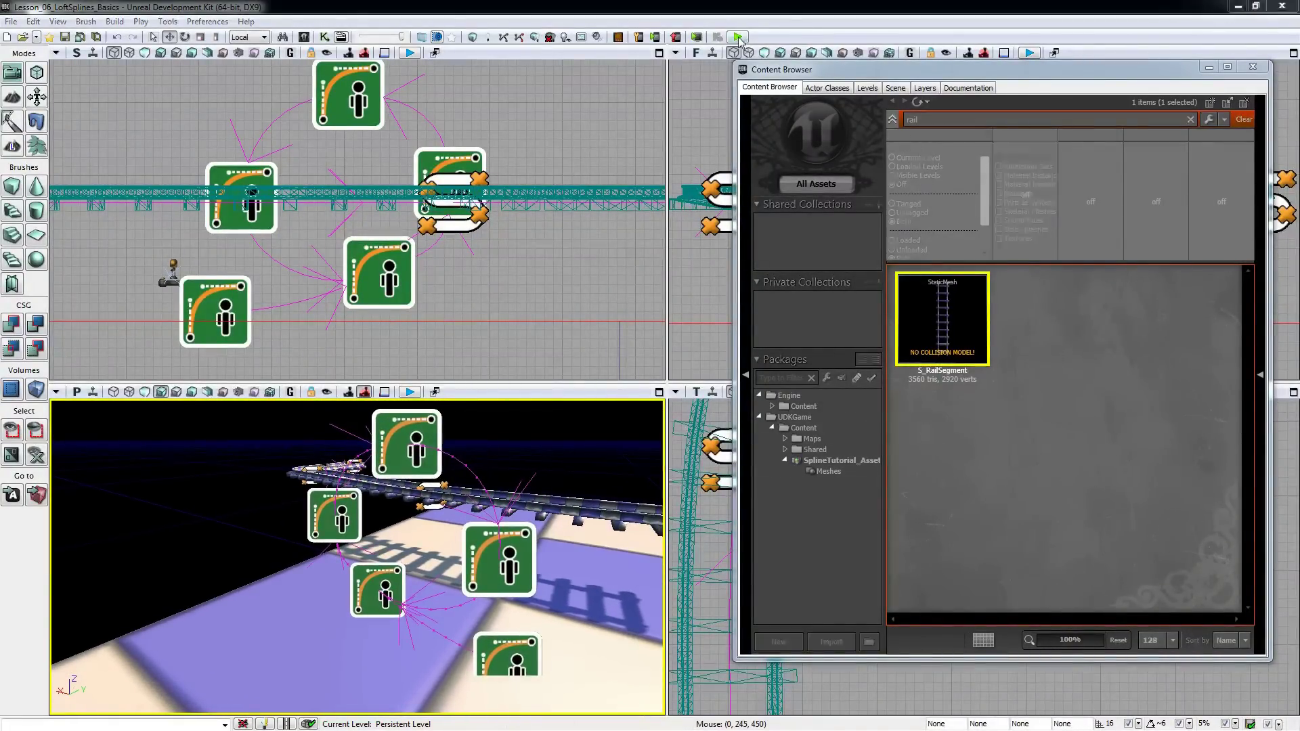
key(Tab)
key(Up)
key(Return)
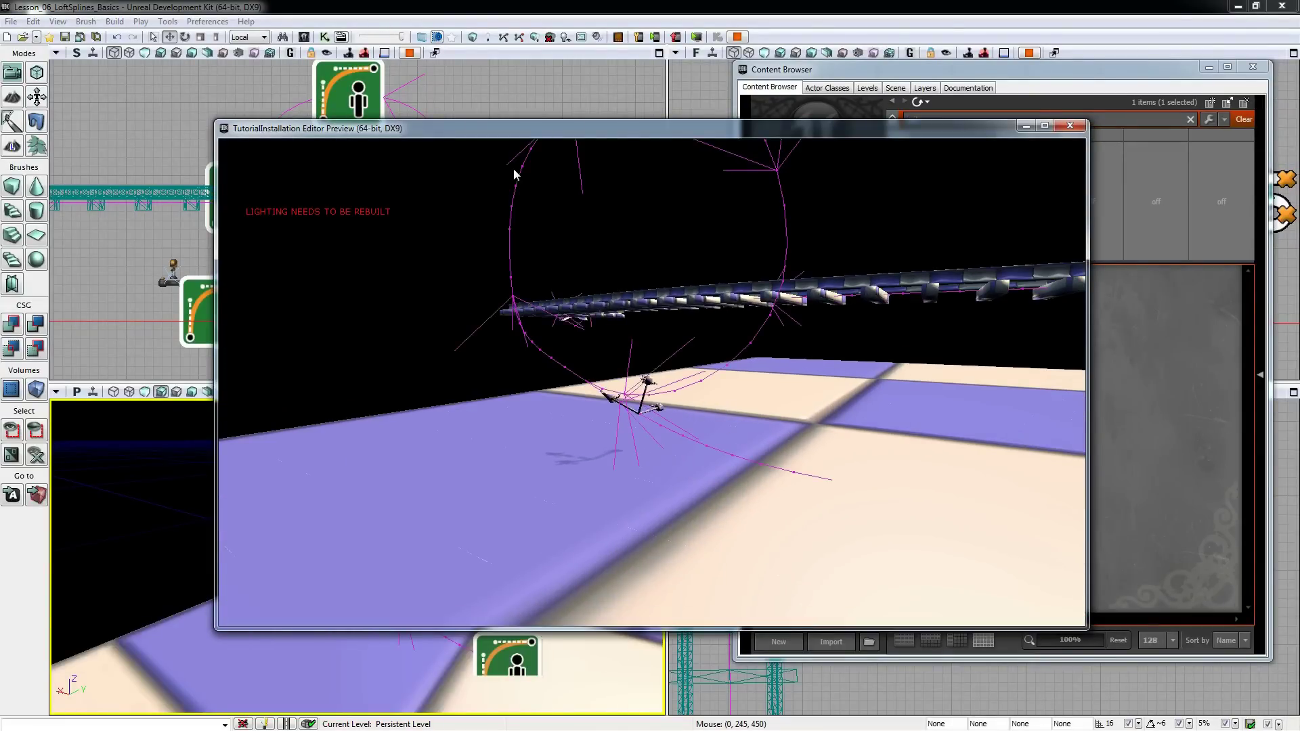
key(w)
key(a)
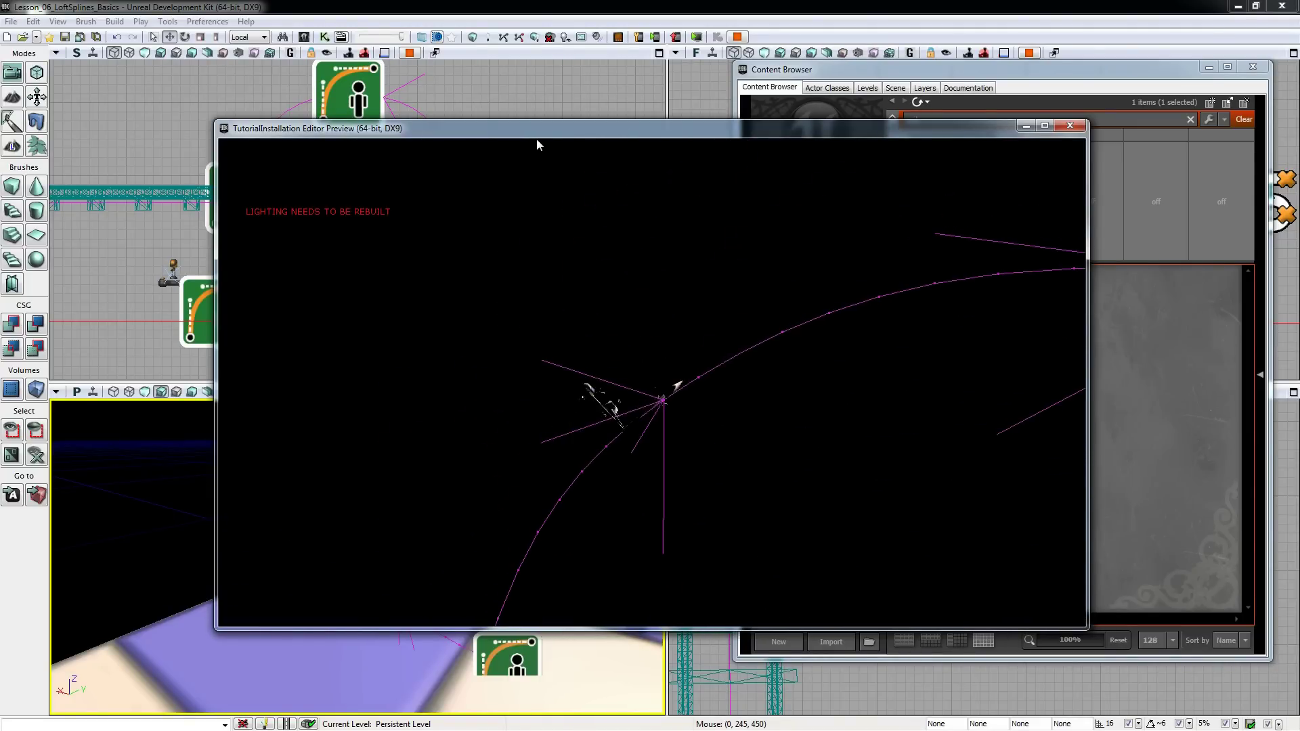
key(Escape)
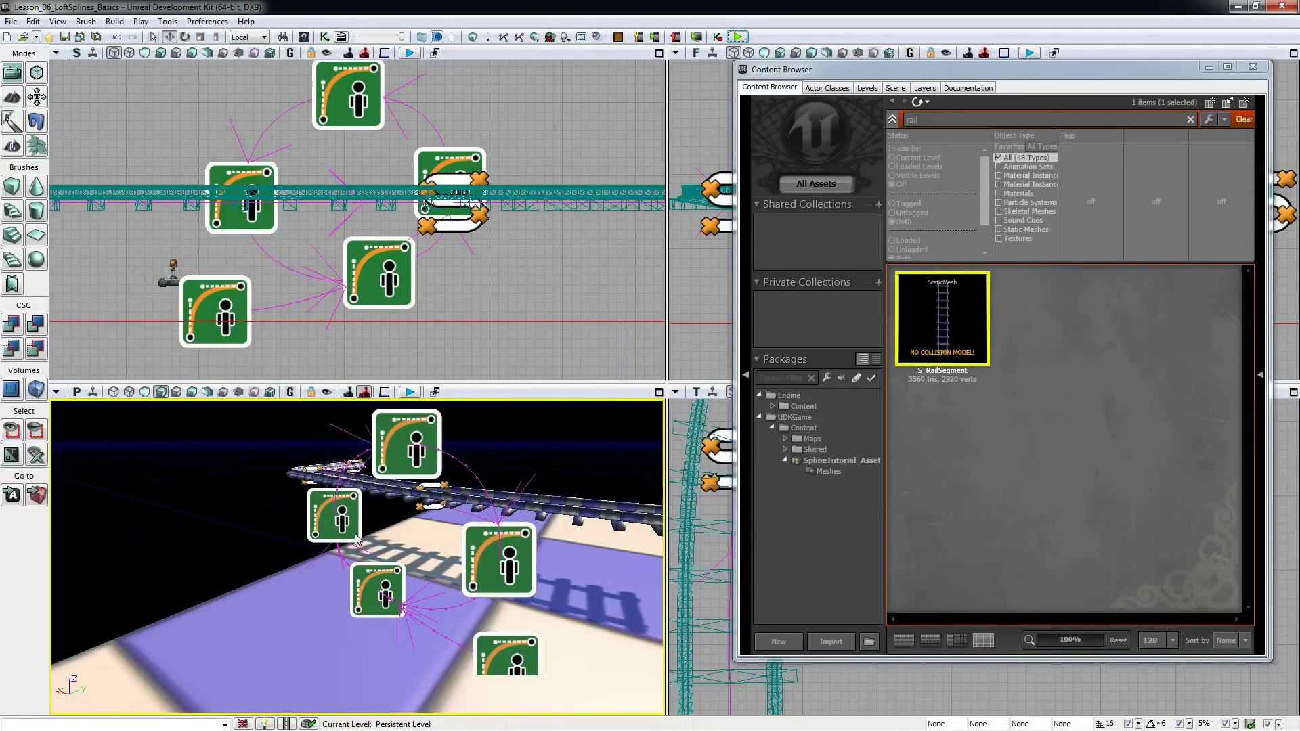
Step: Tilt the tangent of the spline actor on the far side of the loop by rotating that actor slightly
mouse_move(377, 582)
mouse_down()
mouse_move(376, 569)
mouse_move(366, 583)
mouse_up()
right_drag(366, 582, 384, 615)
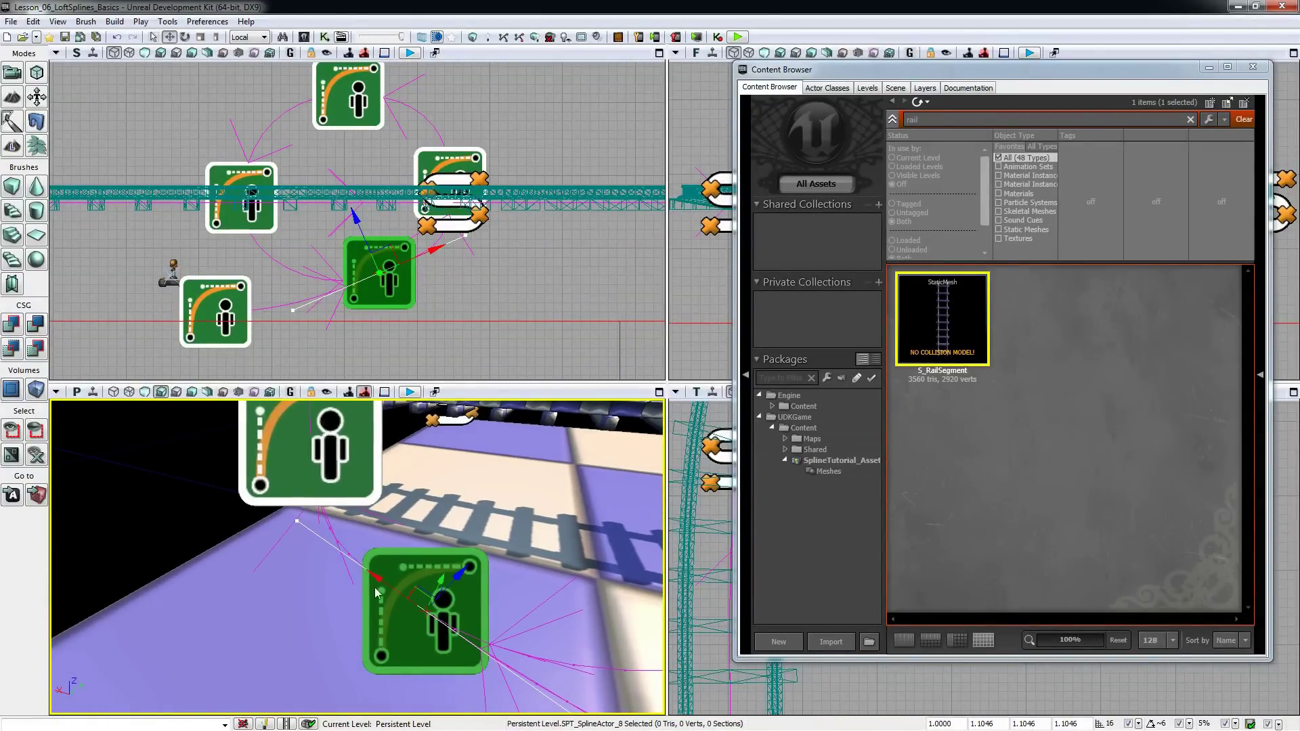
scroll(431, 613, down, 3)
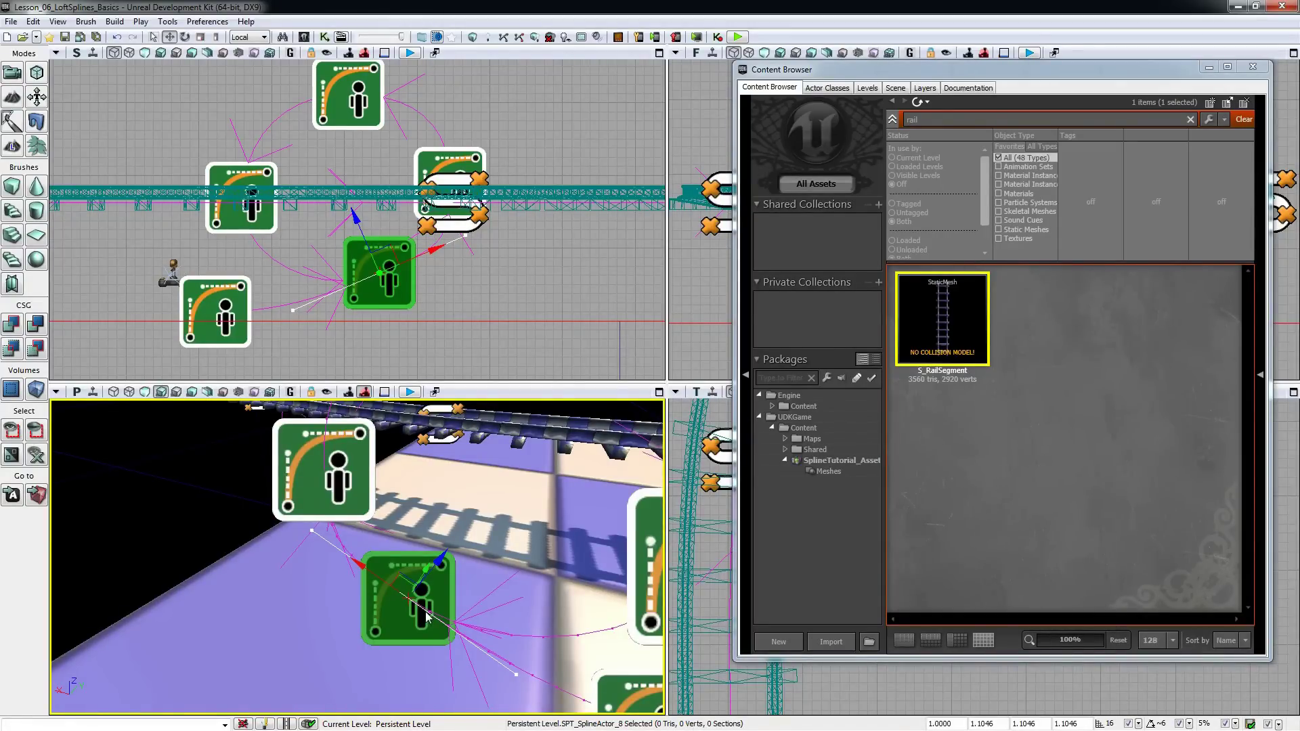
right_drag(437, 609, 446, 597)
drag(446, 601, 434, 611)
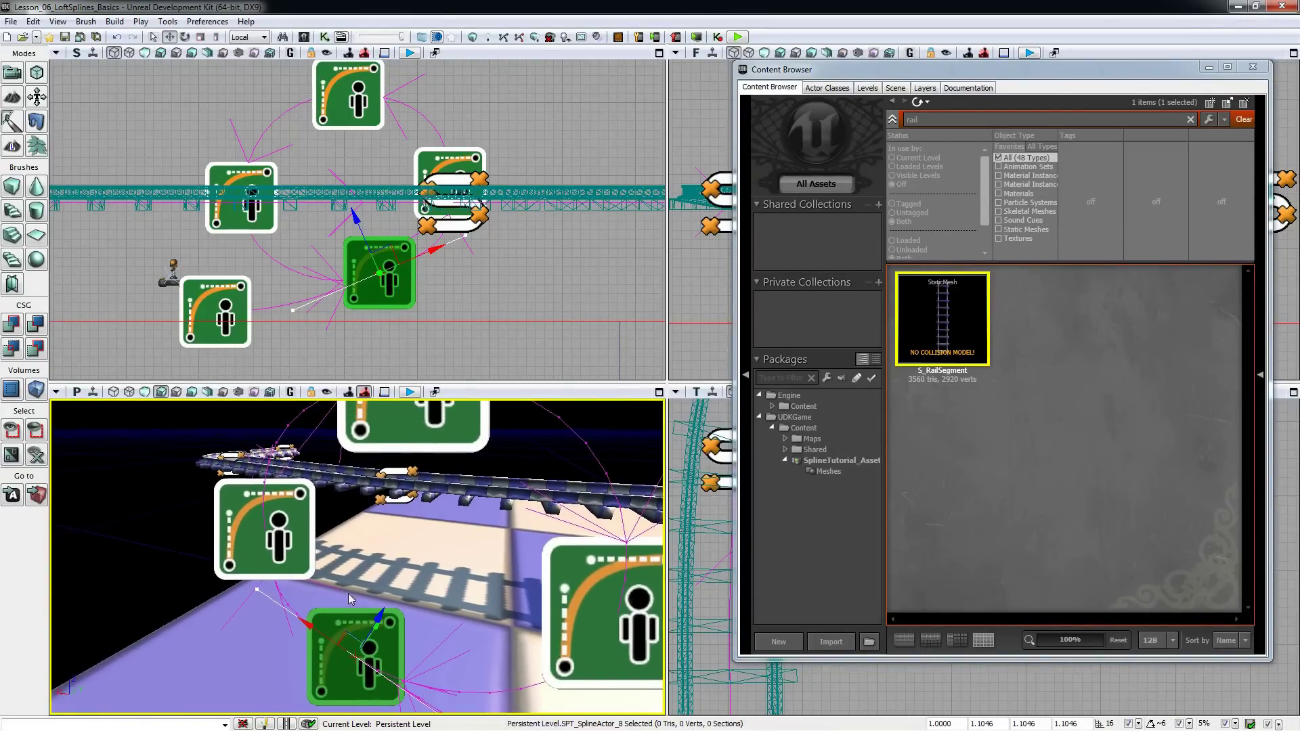
click(297, 545)
right_drag(262, 483, 261, 470)
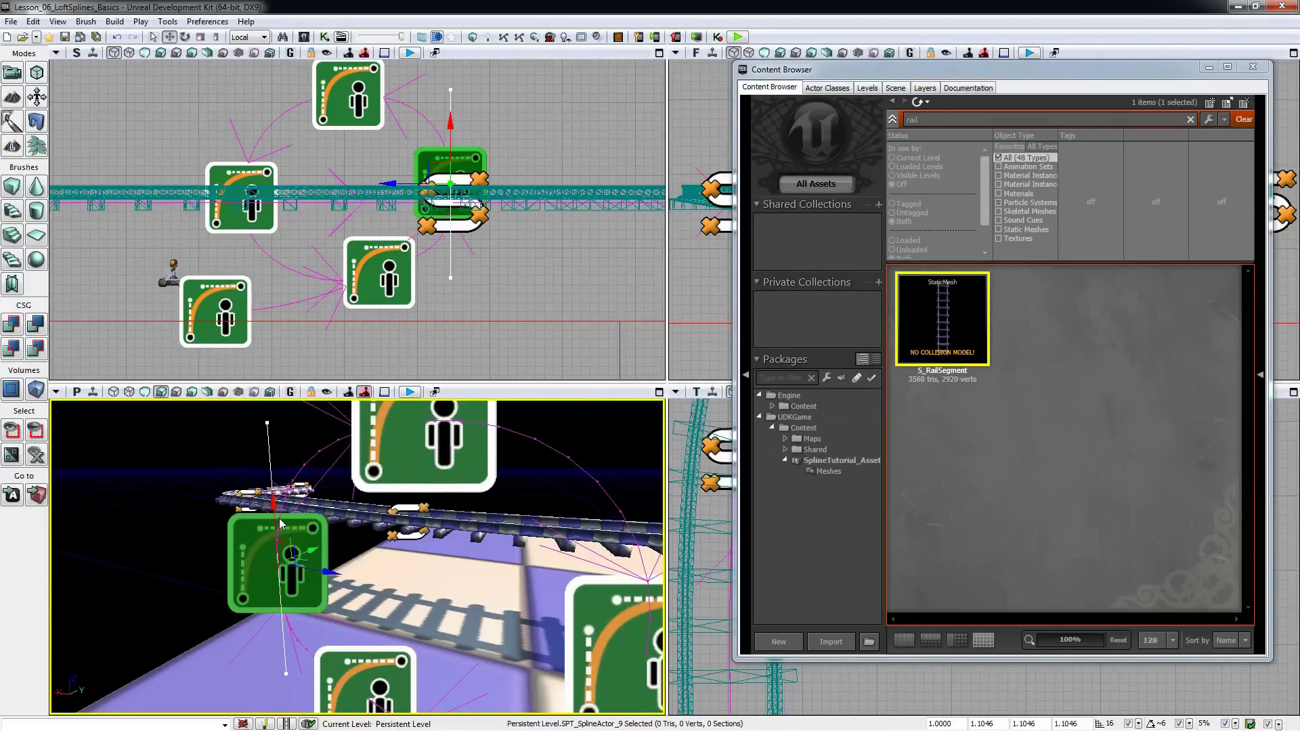
key(space)
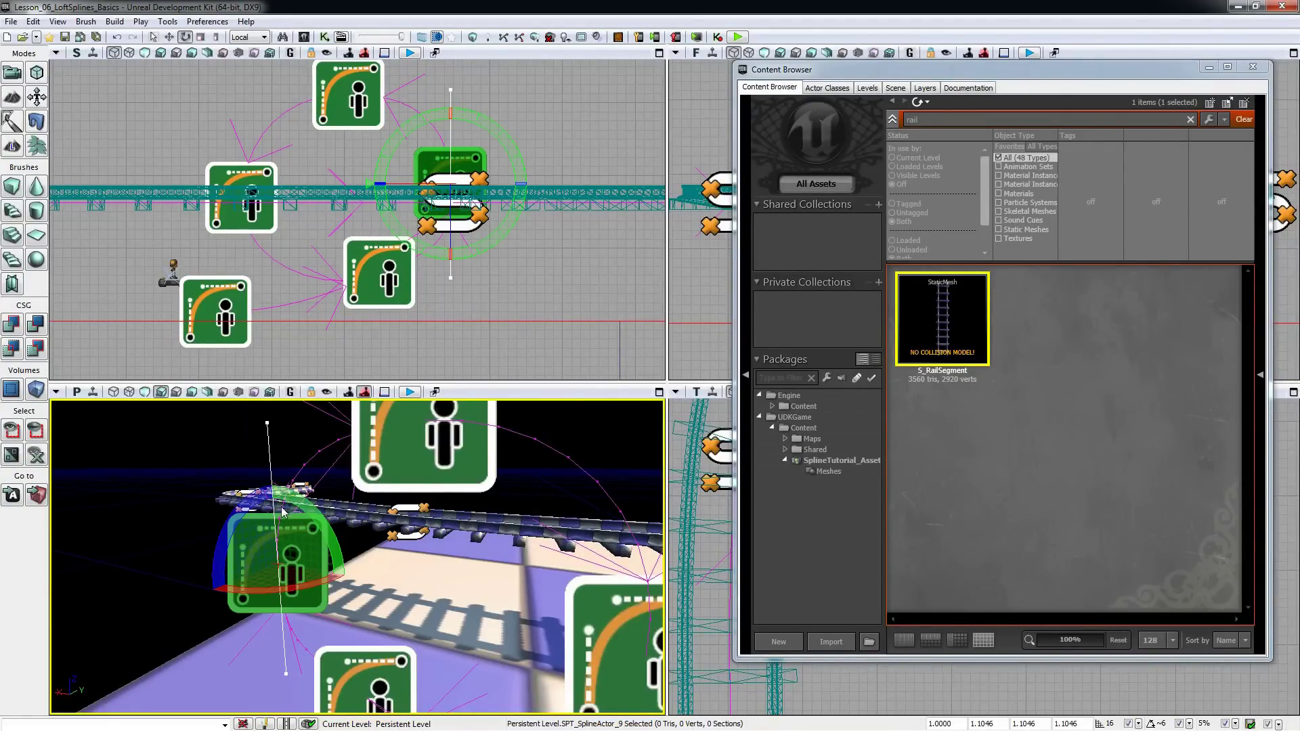
mouse_move(283, 513)
mouse_down()
mouse_move(322, 507)
mouse_move(292, 512)
mouse_up()
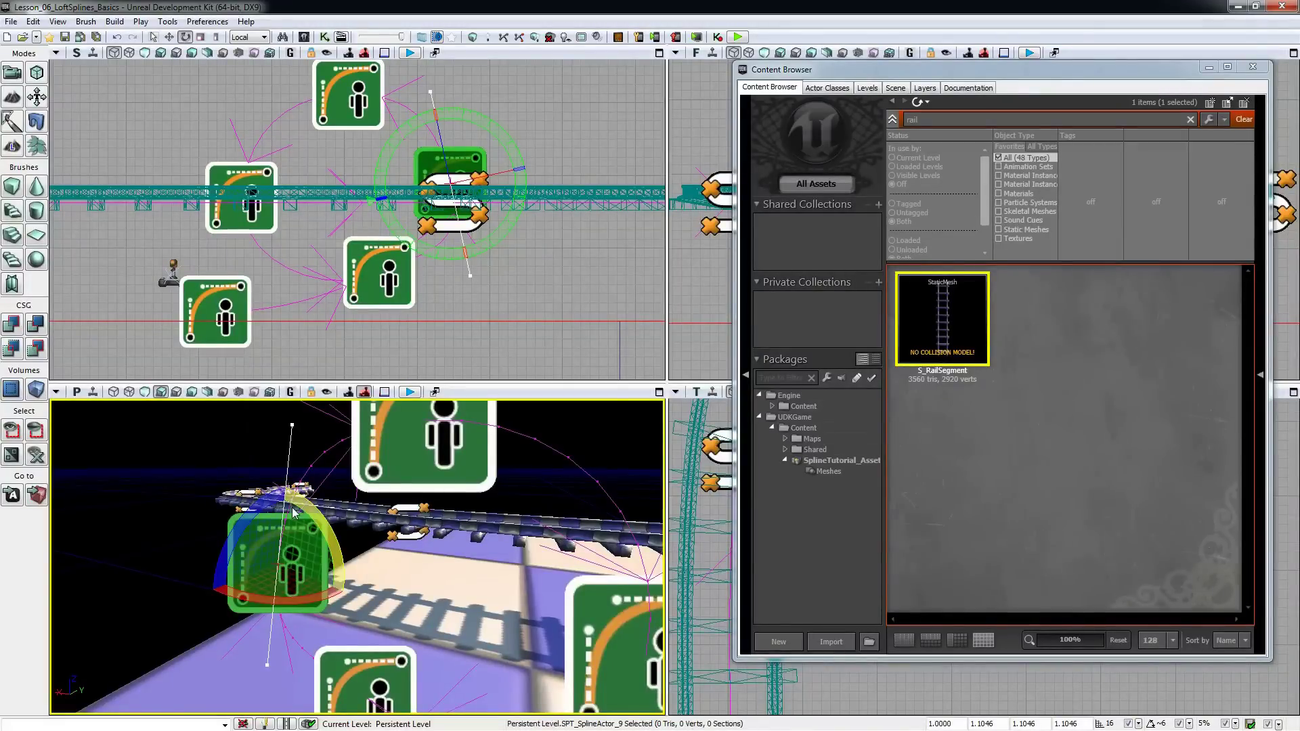
Step: Find the twisted rail segment on the curved track and open the properties of the spline loft actor at the bend before it
right_drag(395, 570, 106, 591)
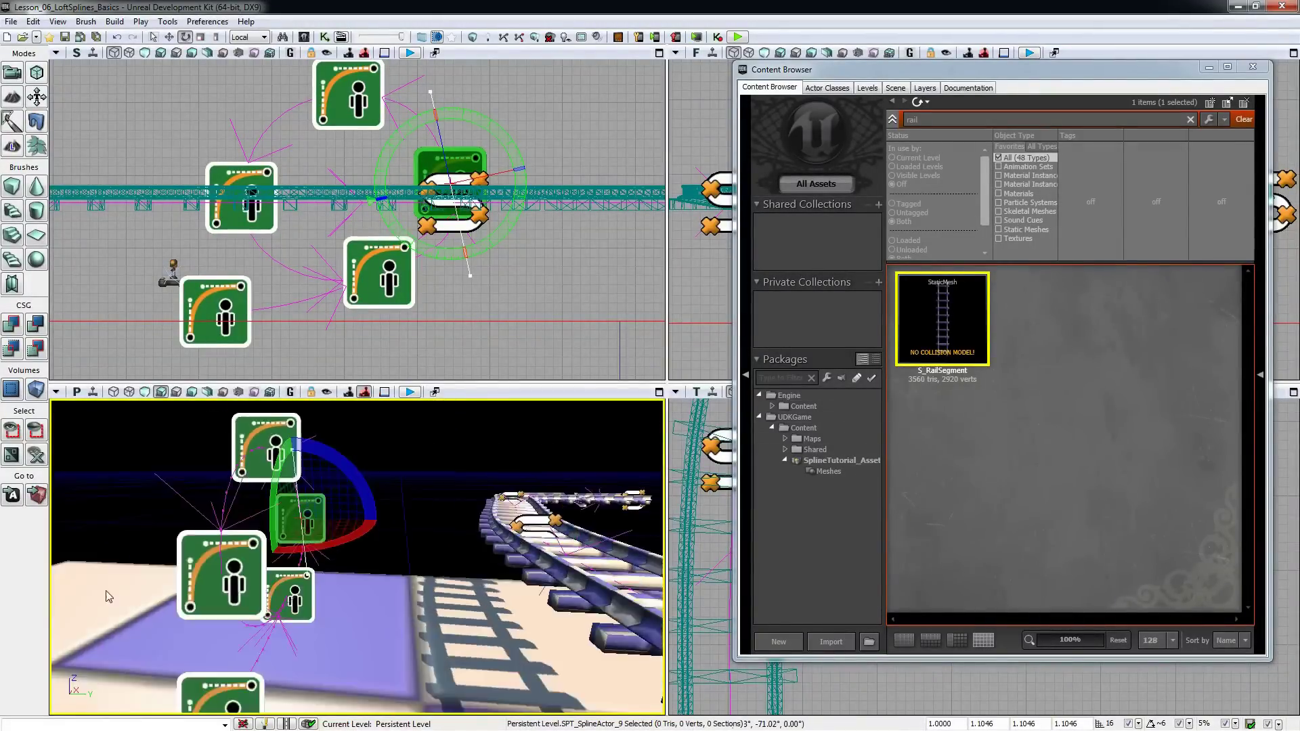
drag(107, 596, 105, 681)
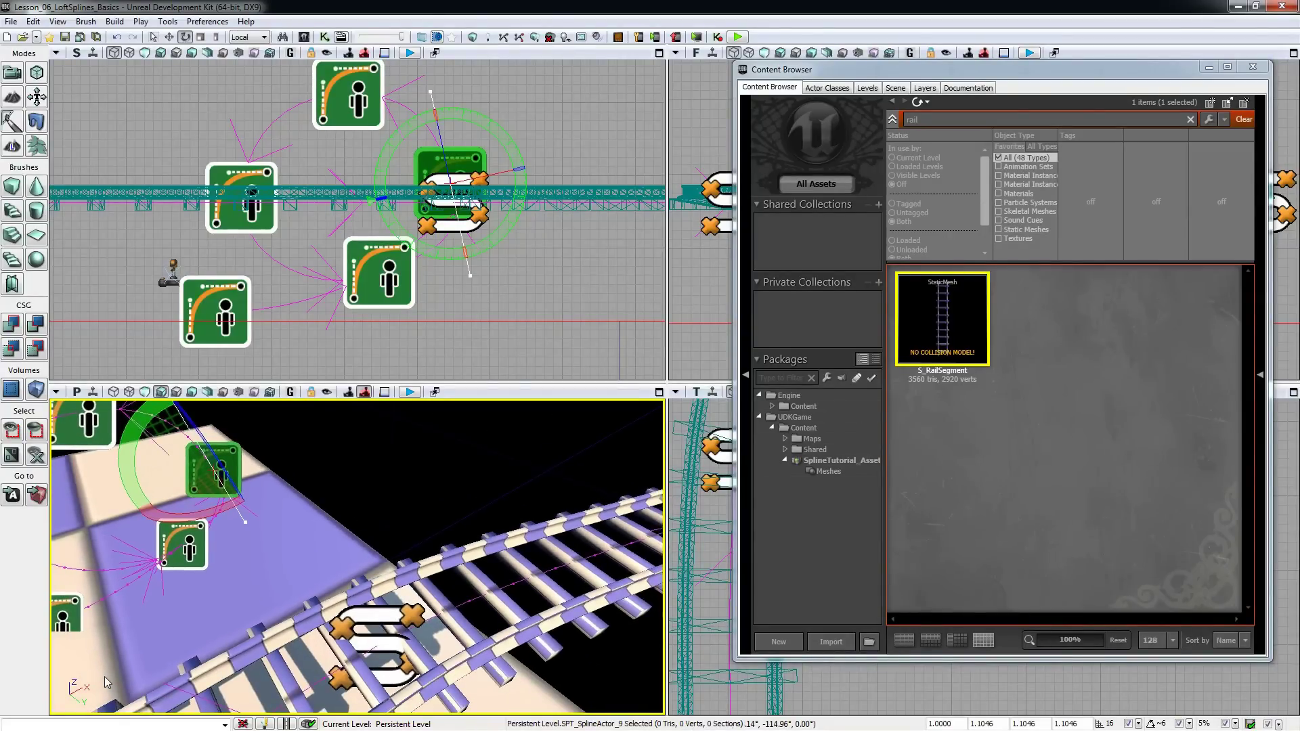
right_drag(104, 681, 306, 606)
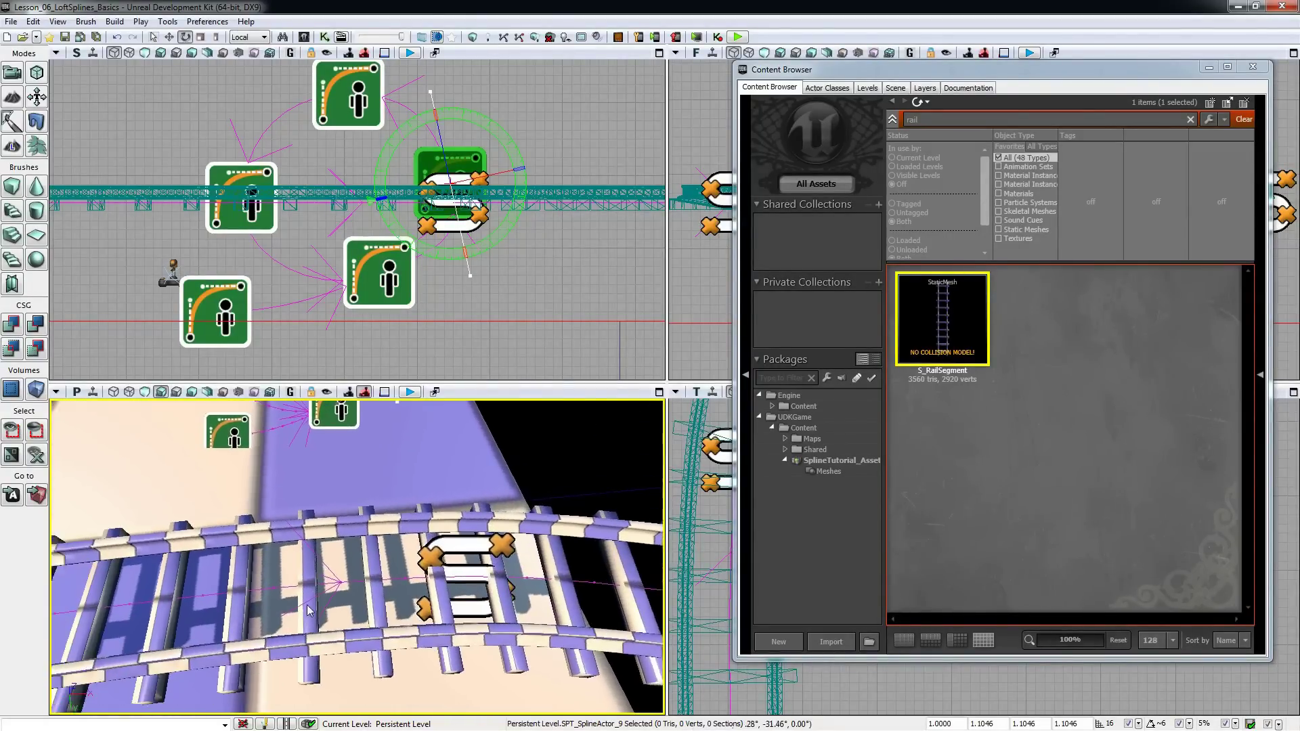
drag(307, 609, 302, 611)
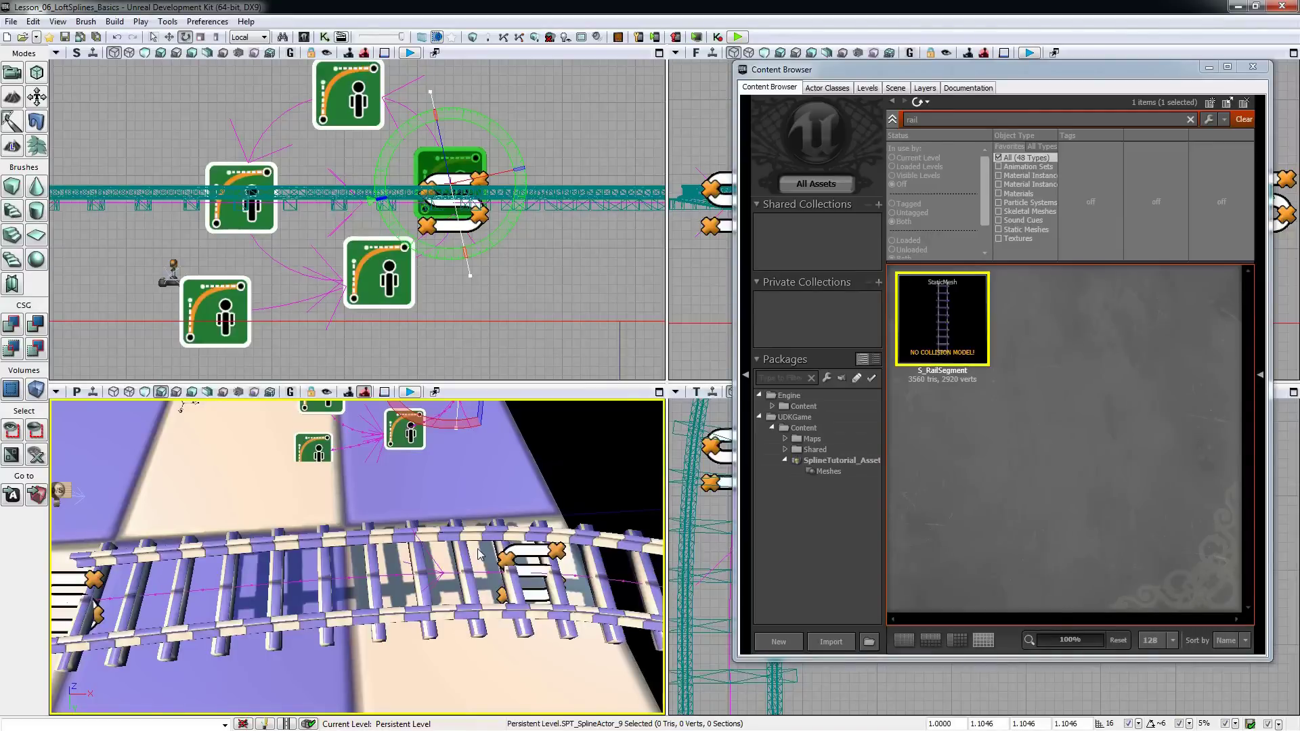
drag(566, 544, 566, 544)
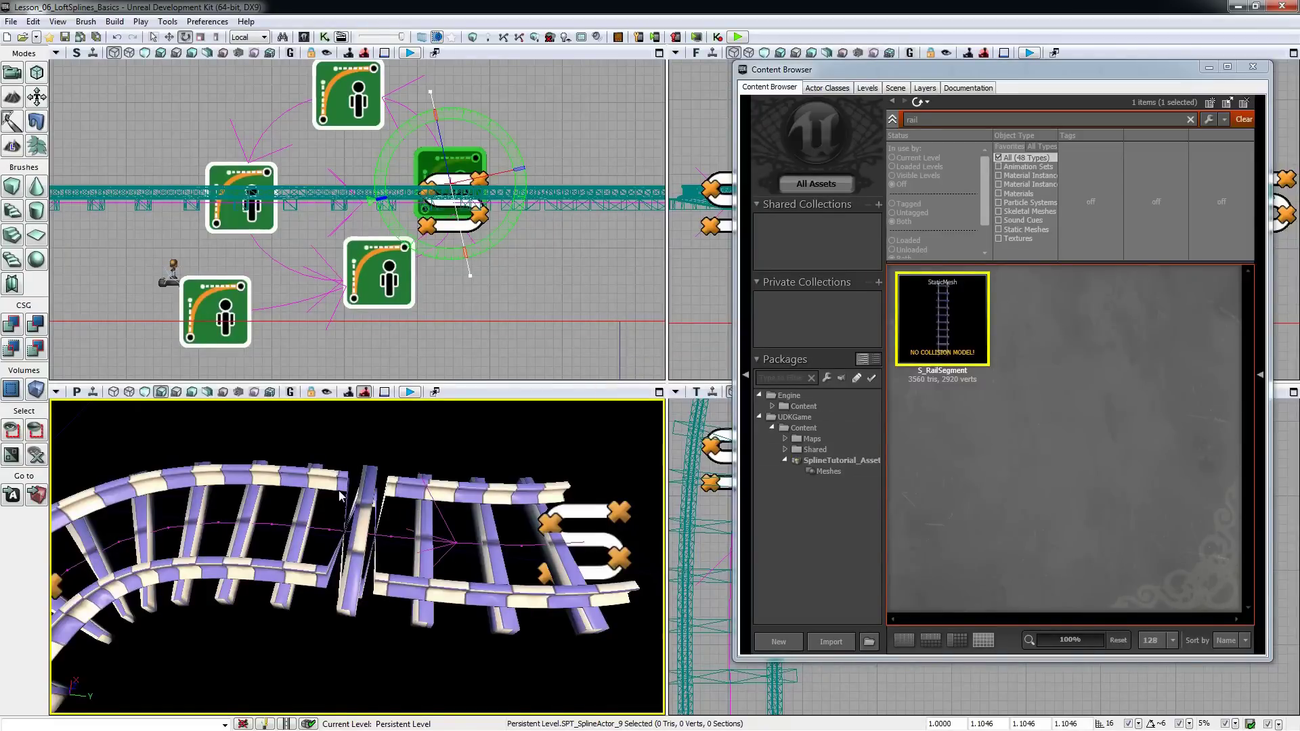
drag(341, 496, 154, 500)
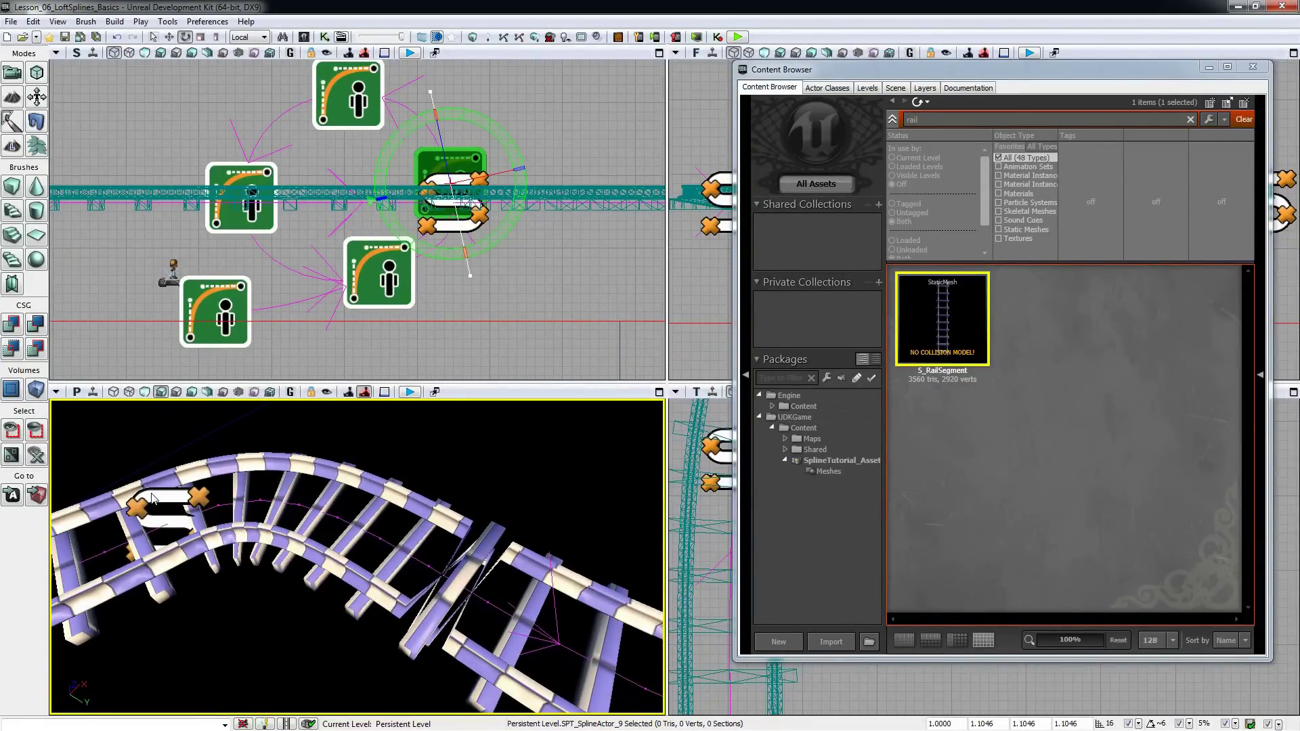
double_click(153, 500)
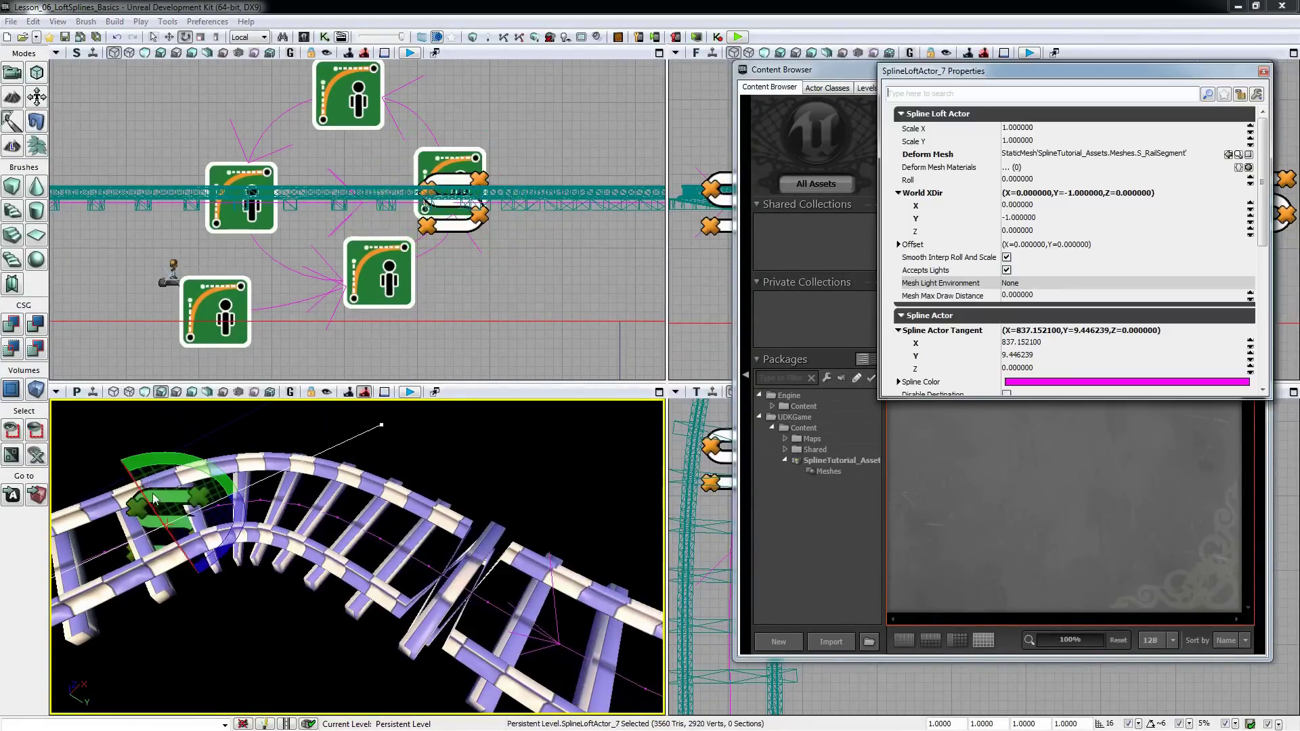
Step: Examine the X and Y values of the loft actor's World XDir against the direction of the track around it
click(1071, 207)
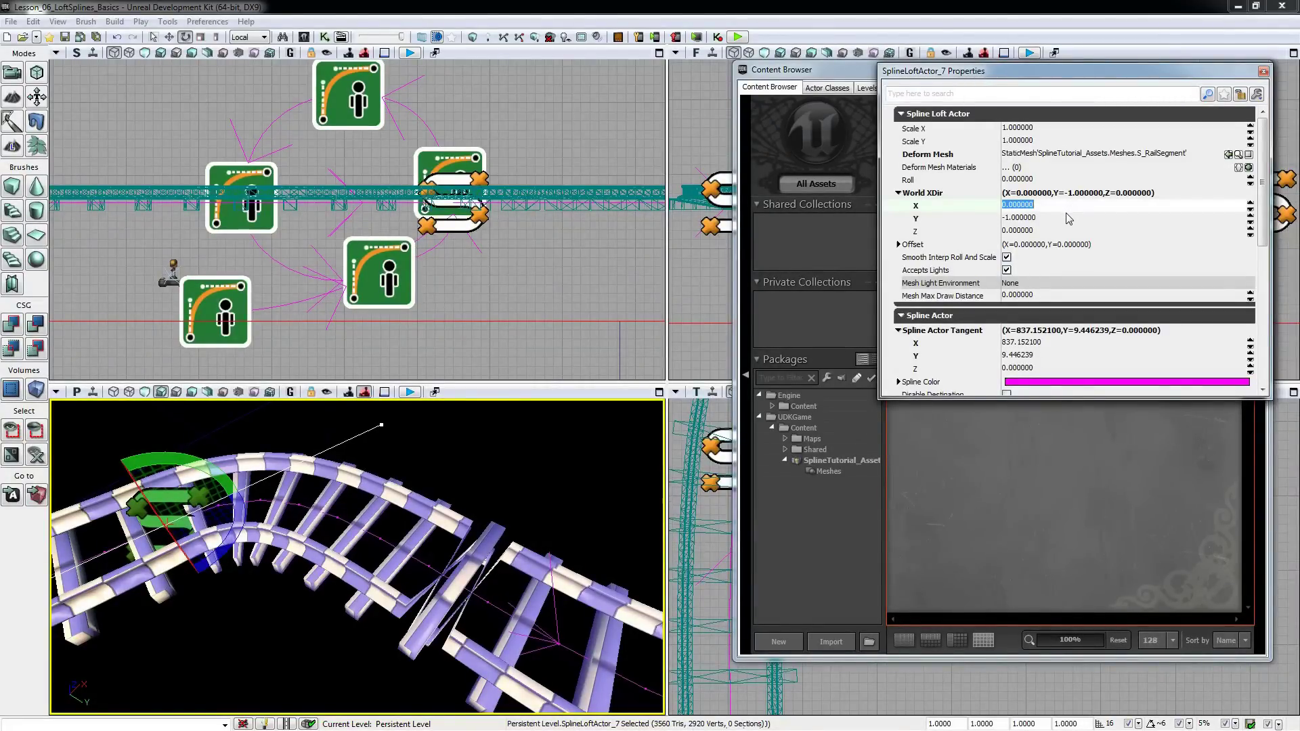
click(1067, 219)
right_drag(484, 539, 288, 538)
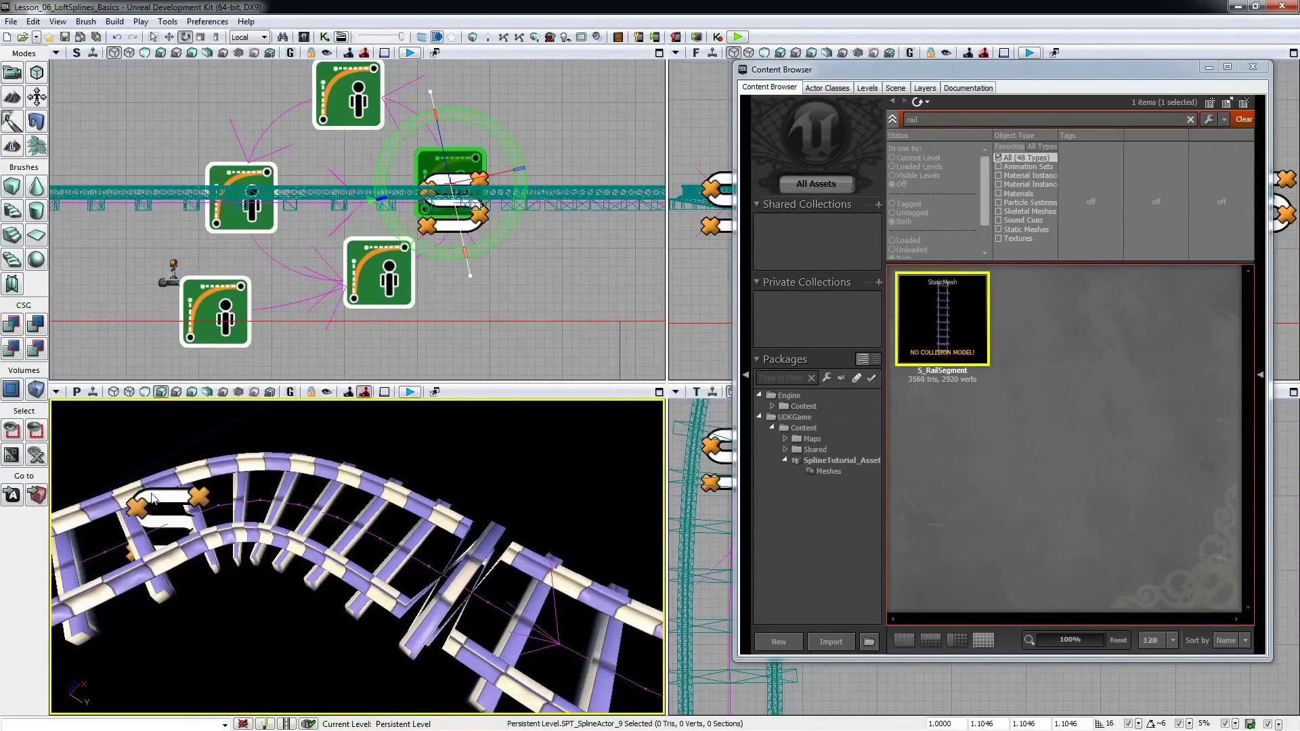
double_click(153, 500)
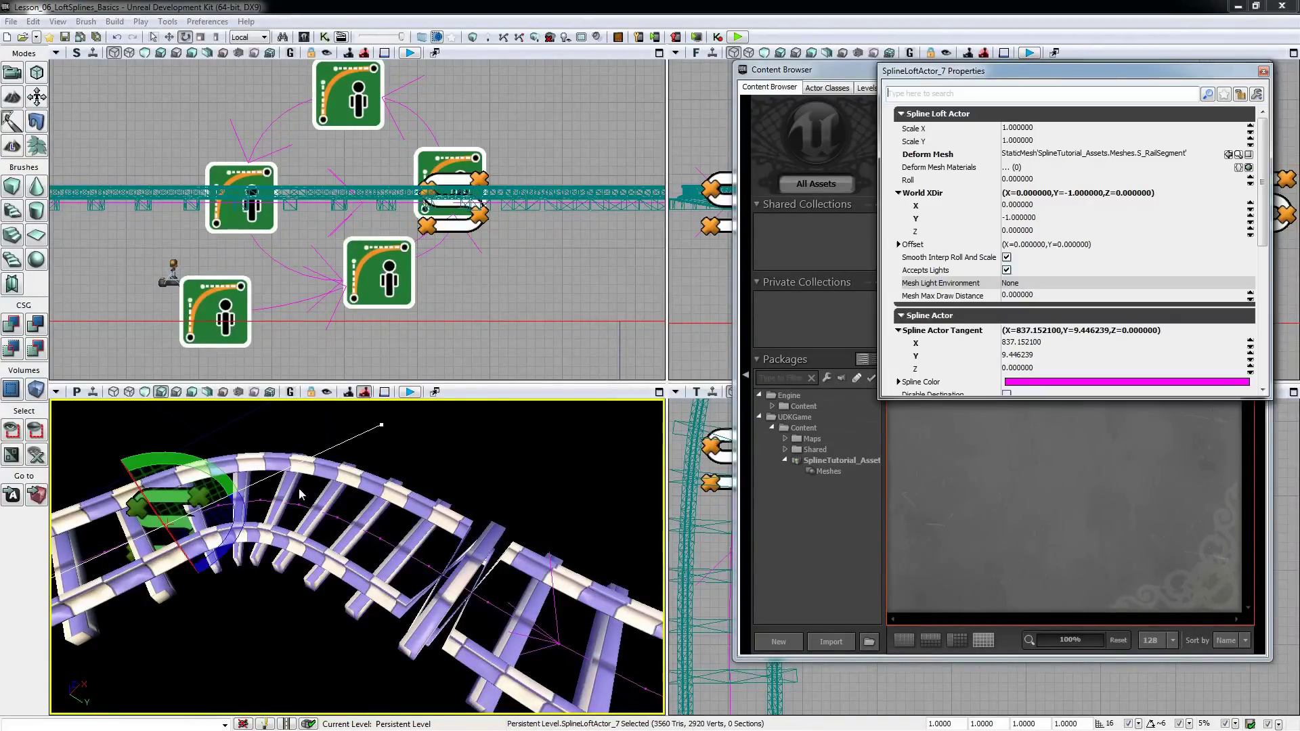
click(1072, 207)
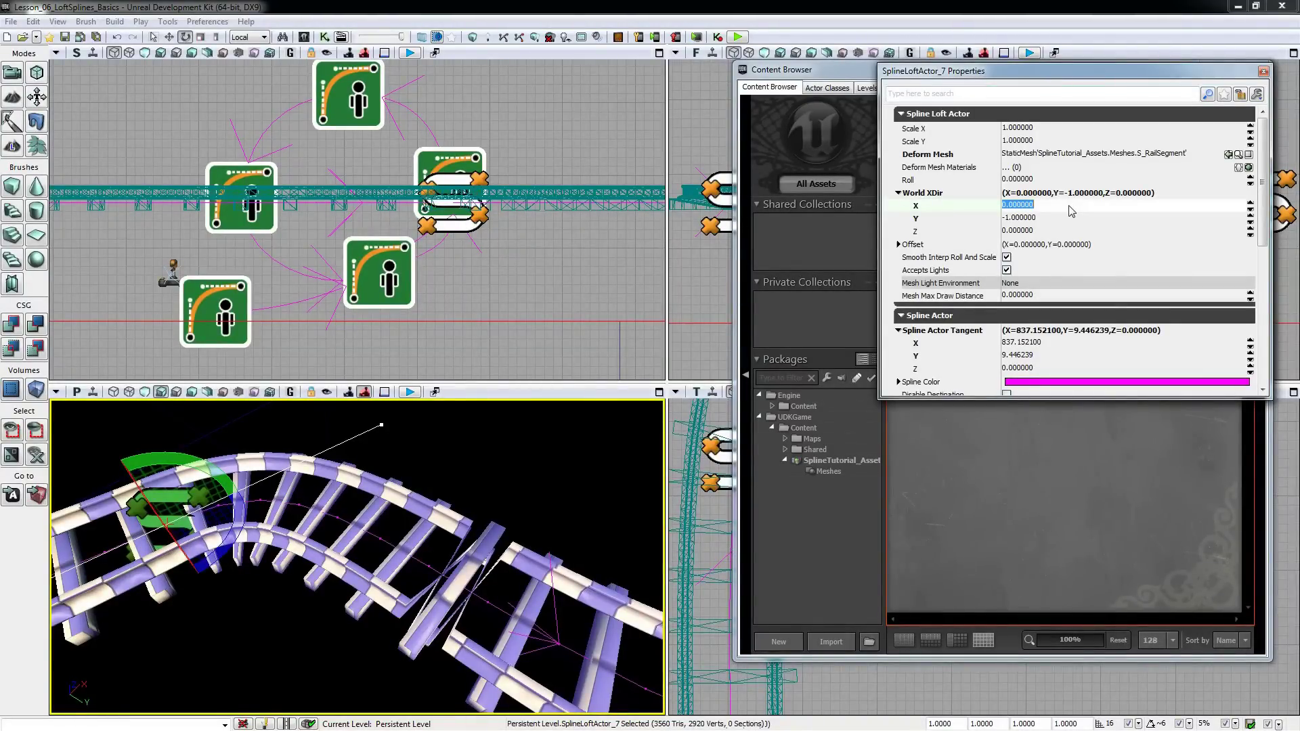
click(1069, 218)
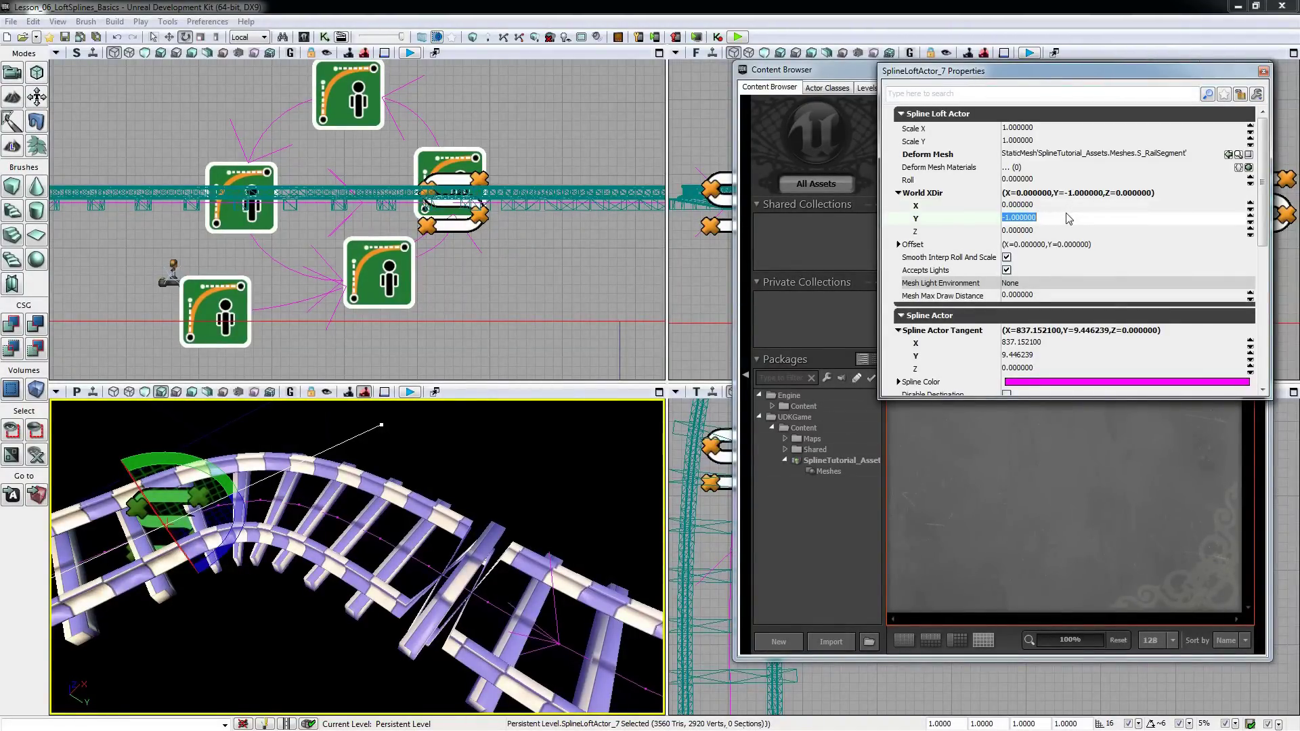
right_drag(474, 545, 270, 435)
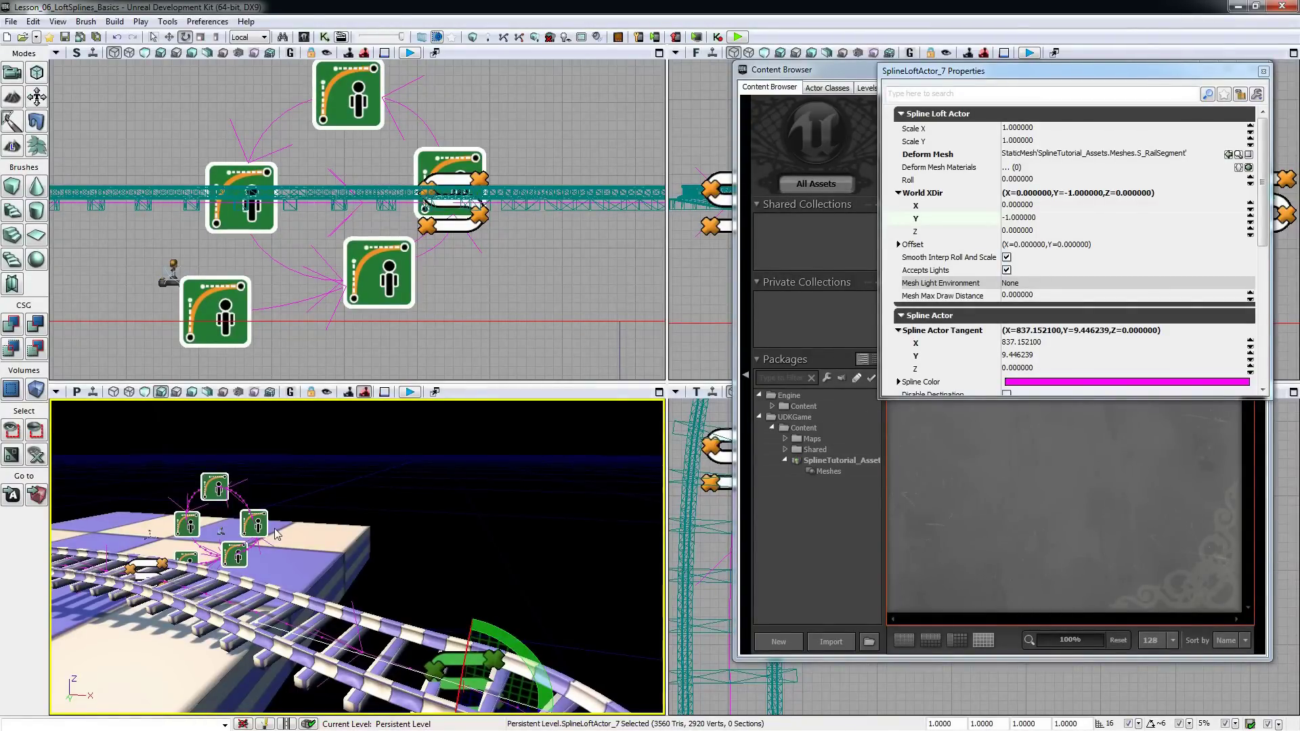
click(1027, 219)
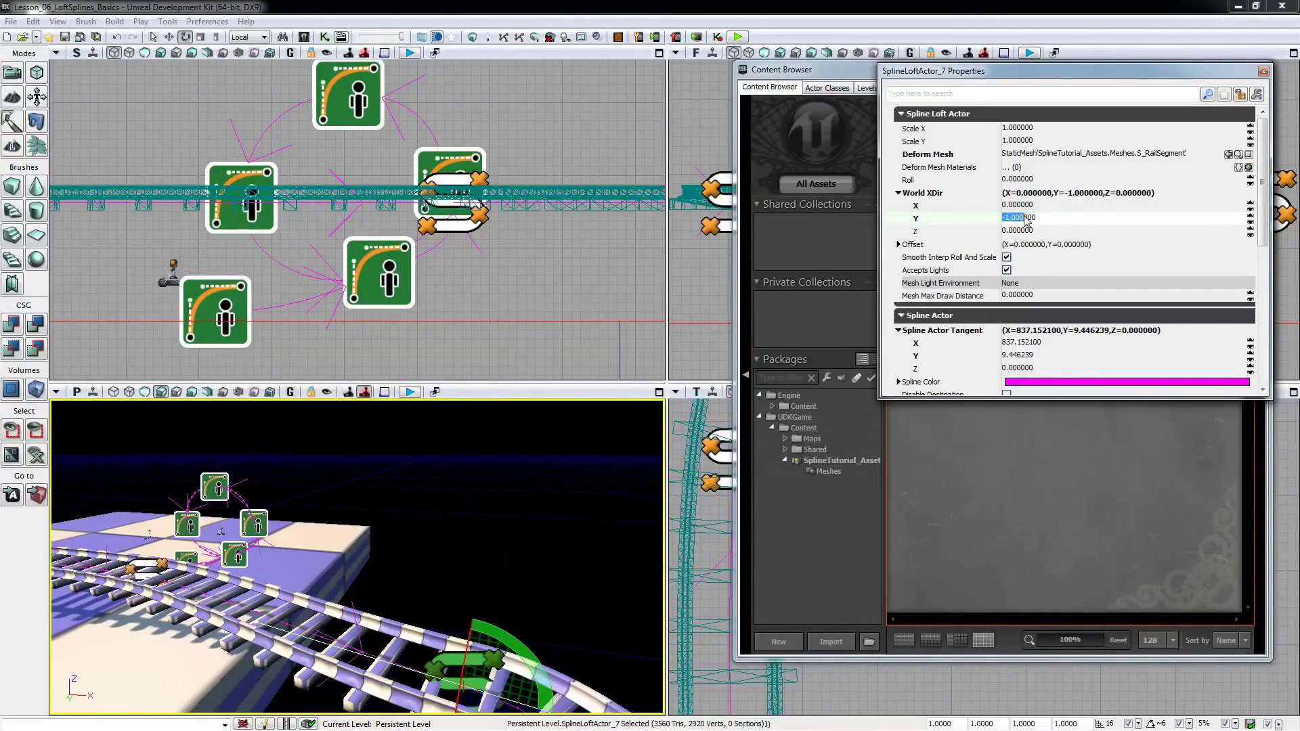
drag(407, 545, 656, 627)
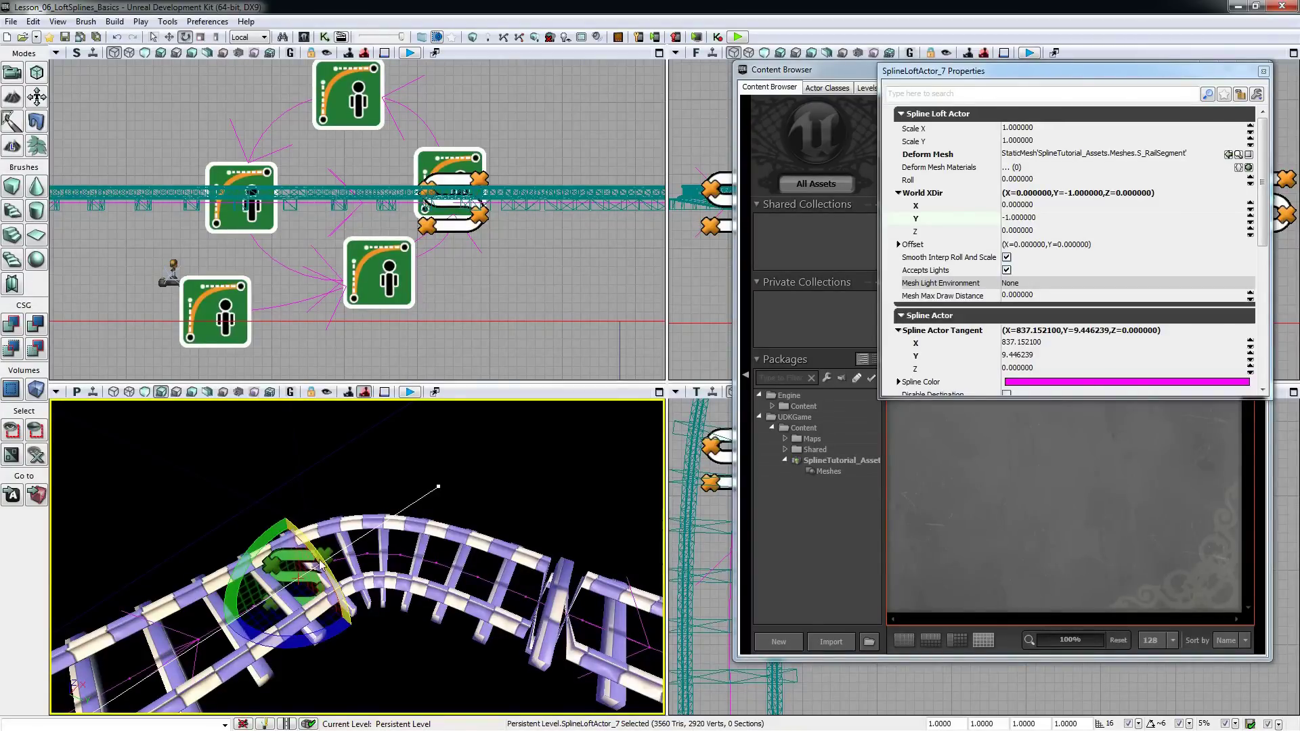
drag(339, 563, 357, 569)
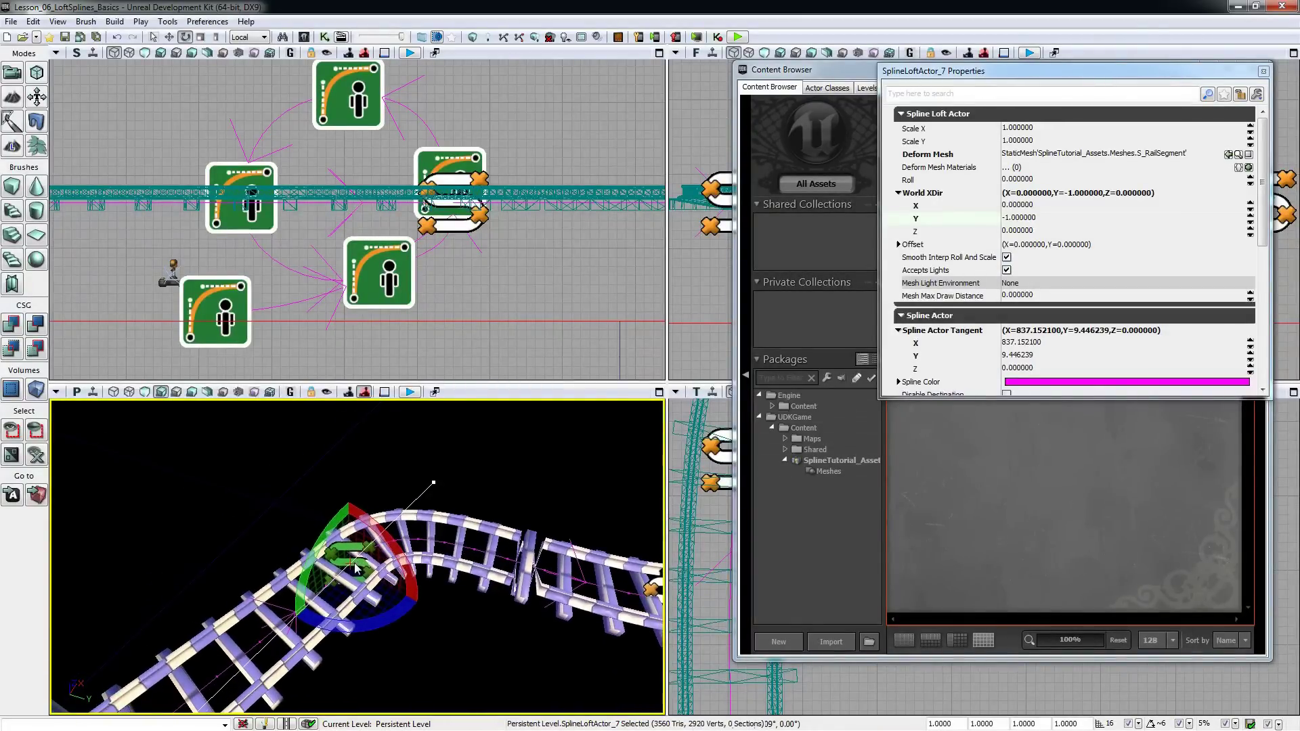
Step: Switch the reference coordinate system to World and show the translation widget on the loft actor to compare the axes
click(250, 37)
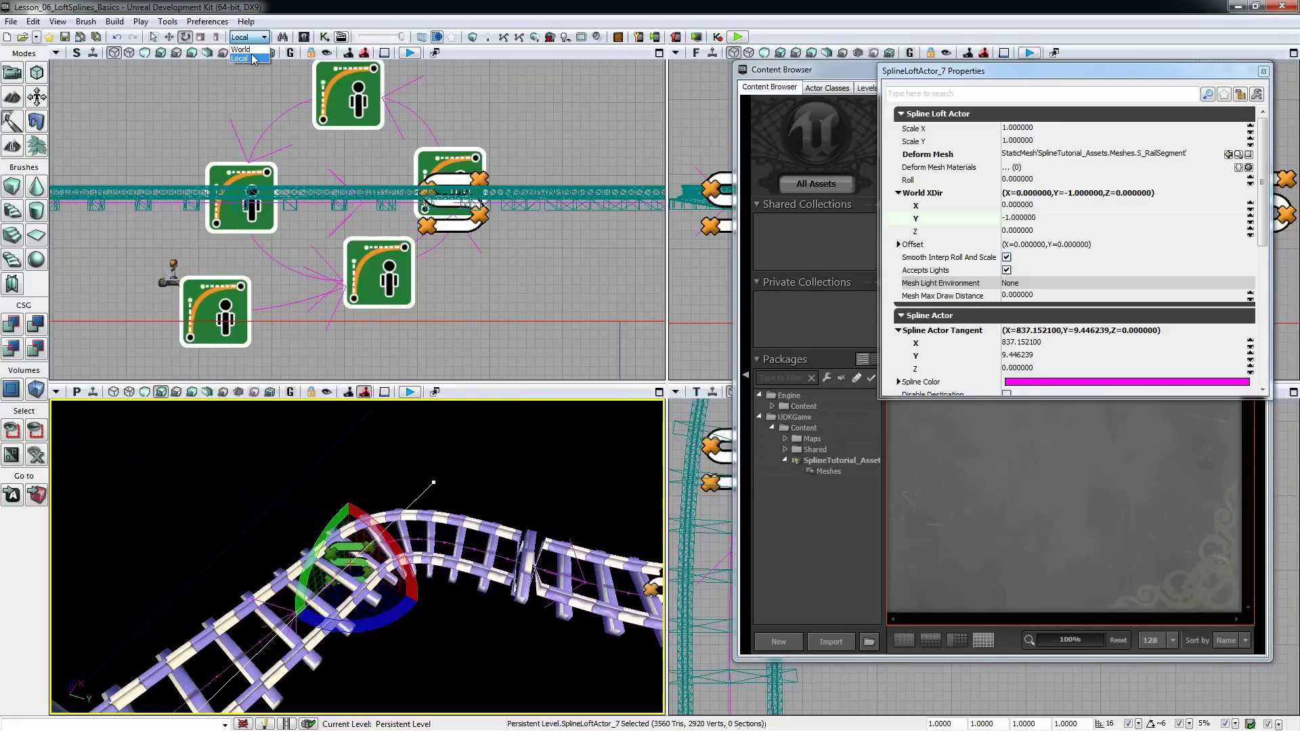
click(249, 49)
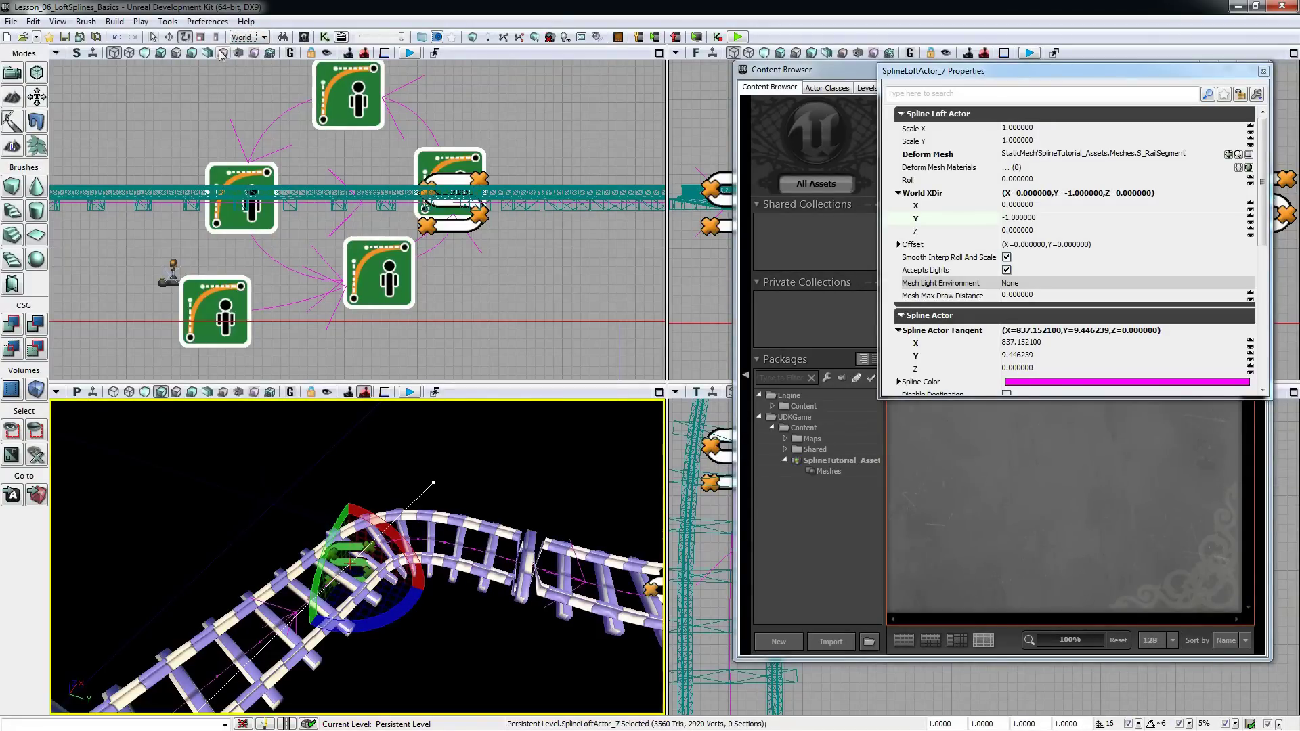
click(170, 37)
drag(372, 614, 361, 602)
drag(307, 557, 307, 557)
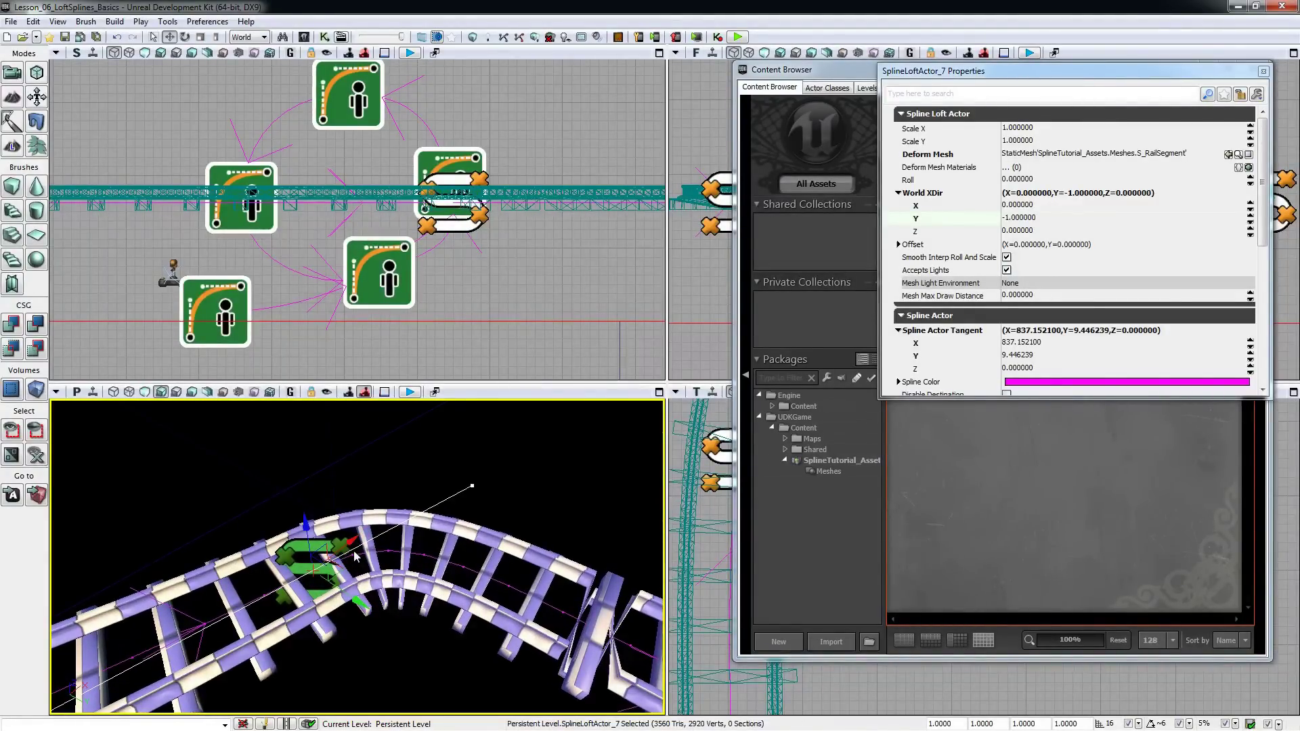
drag(365, 561, 285, 594)
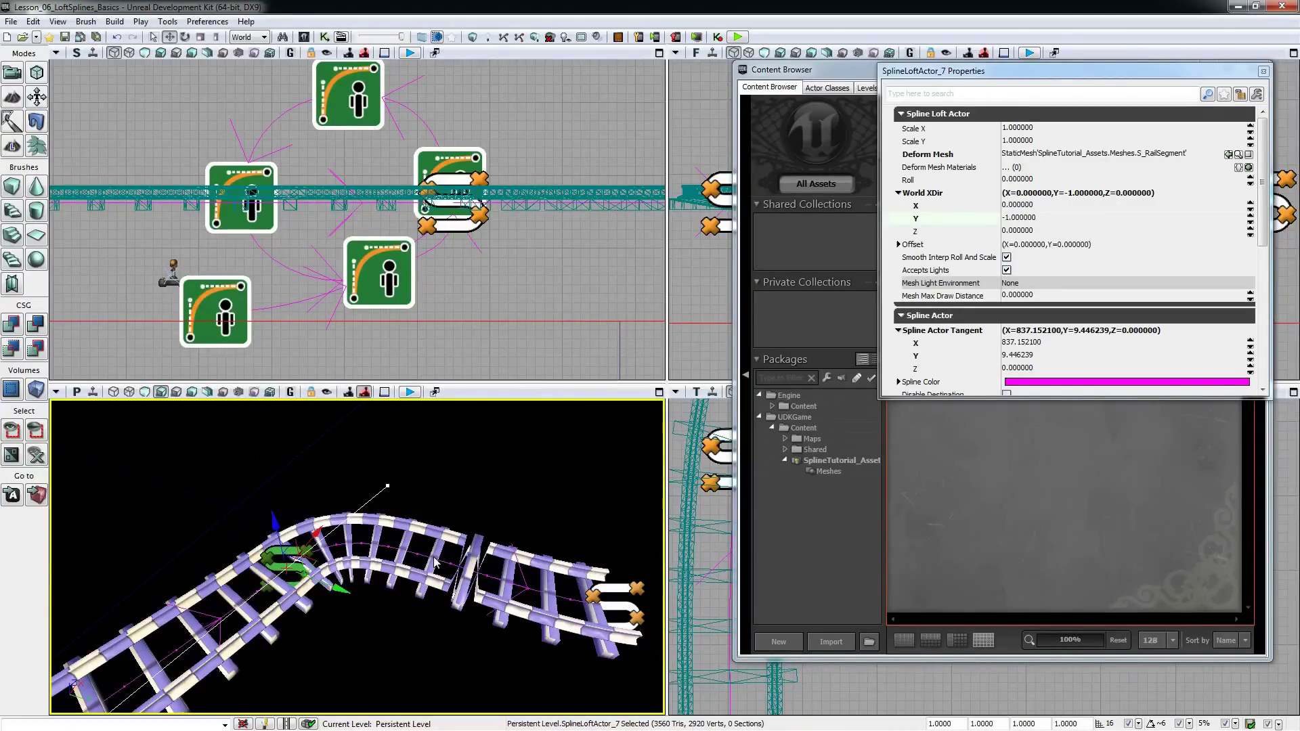
Step: Set the X value of the loft actor's World XDir to 1 to straighten the twisted rail segment
click(1042, 207)
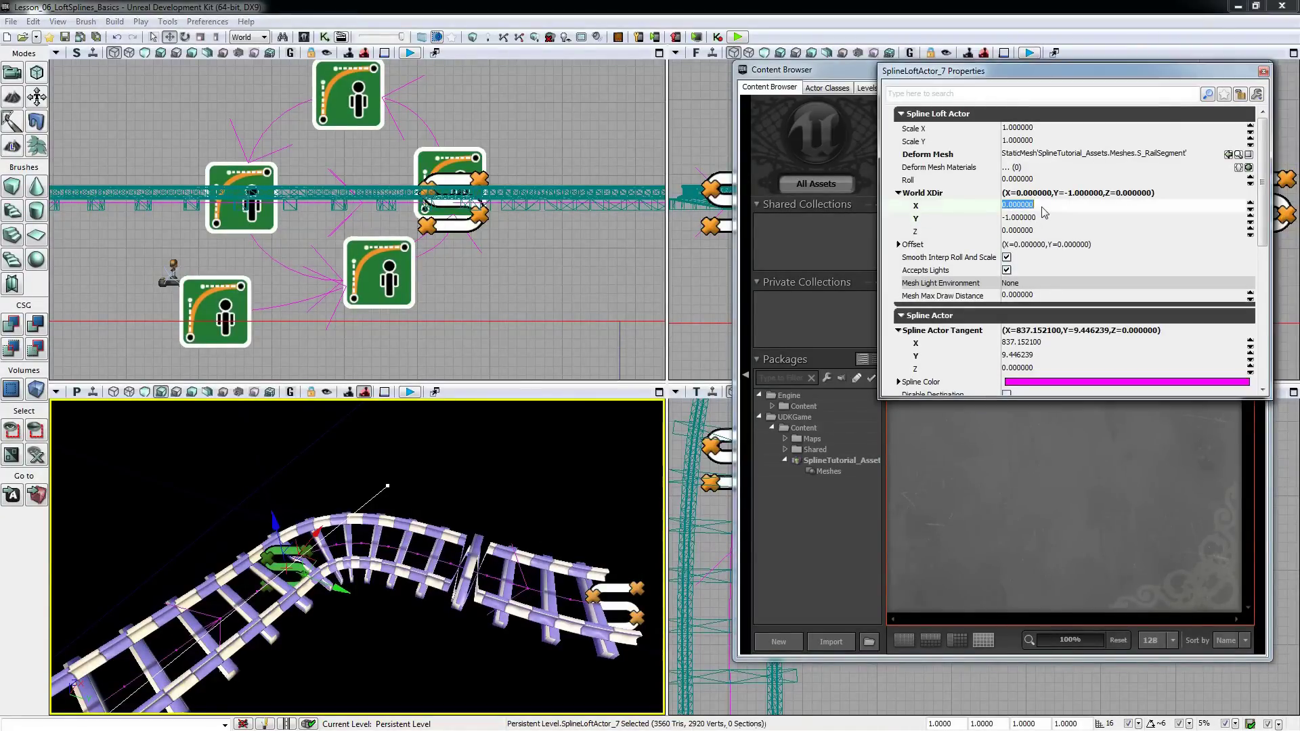
text(1)
click(1041, 219)
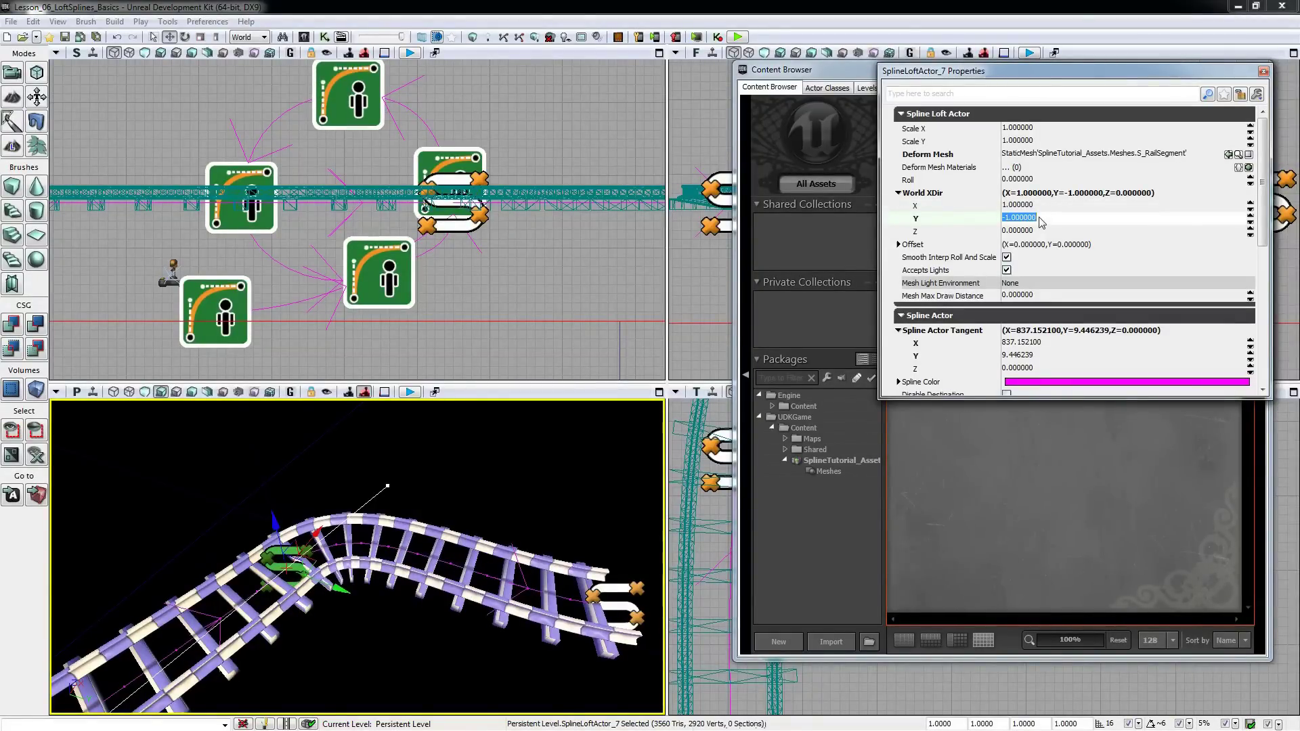
Step: Rotate the loft actor at the bend slightly about its vertical axis to smooth the rail curve, and deselect it
mouse_move(472, 582)
right_down()
mouse_move(495, 568)
mouse_move(479, 579)
right_up()
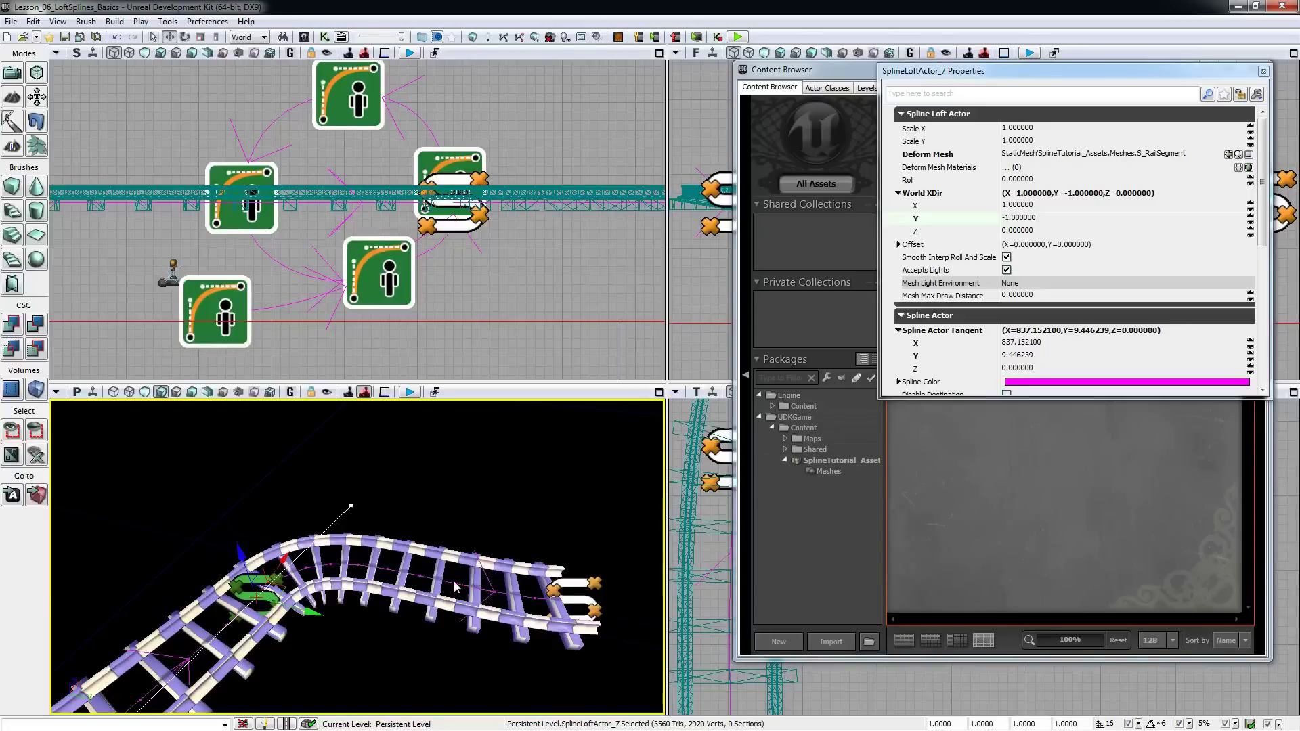
key(space)
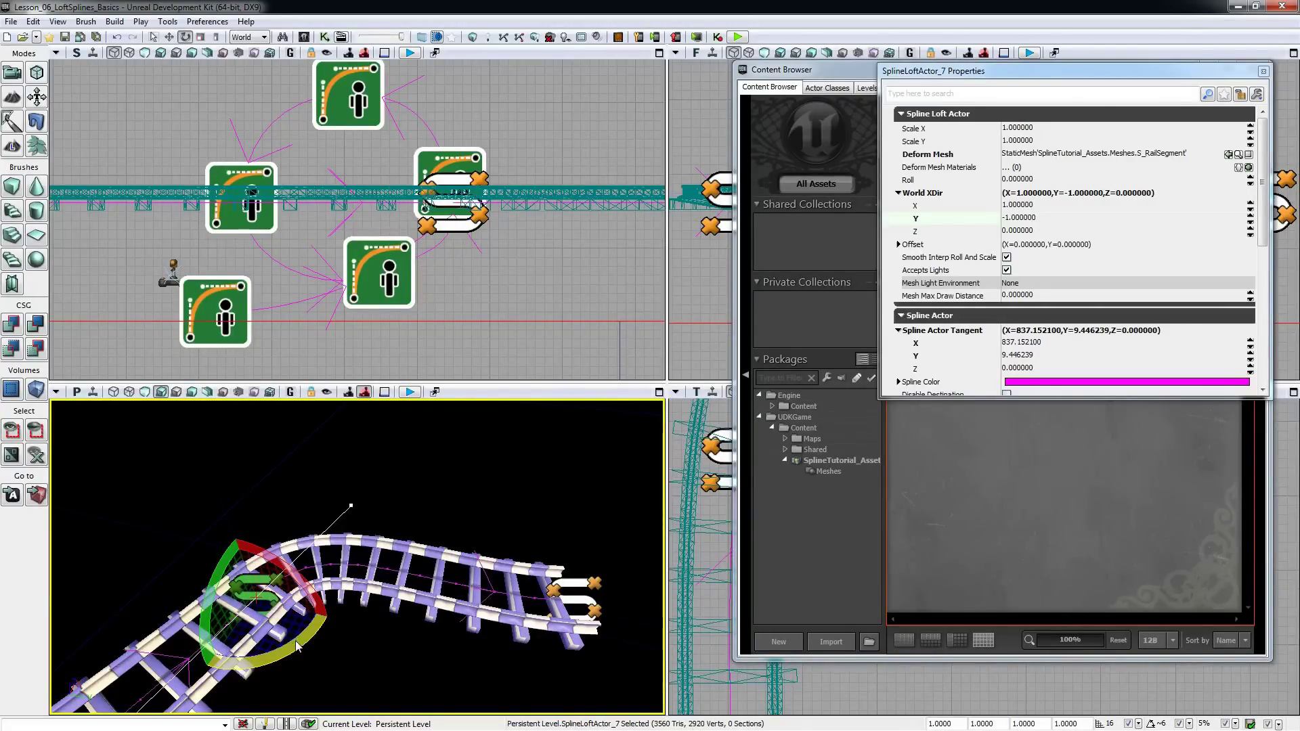
mouse_move(296, 649)
mouse_down()
mouse_move(276, 667)
mouse_move(215, 669)
mouse_move(285, 656)
mouse_up()
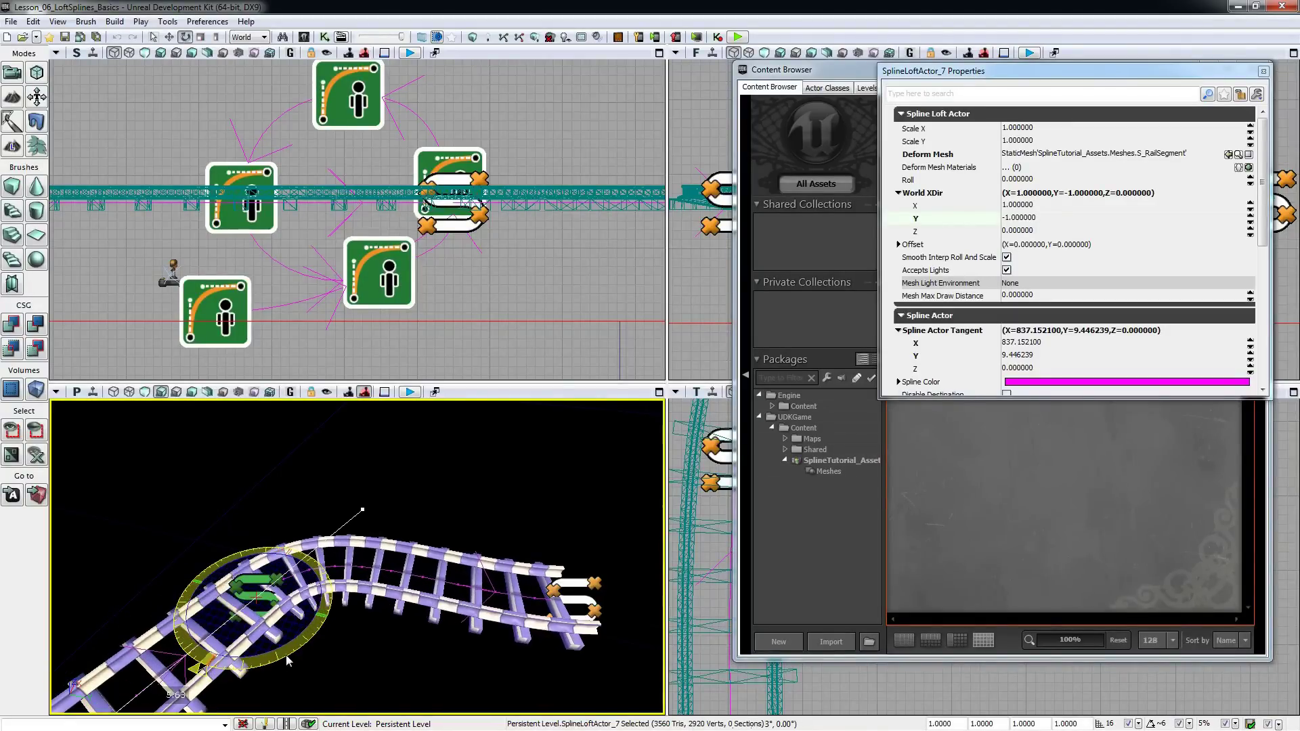
click(371, 615)
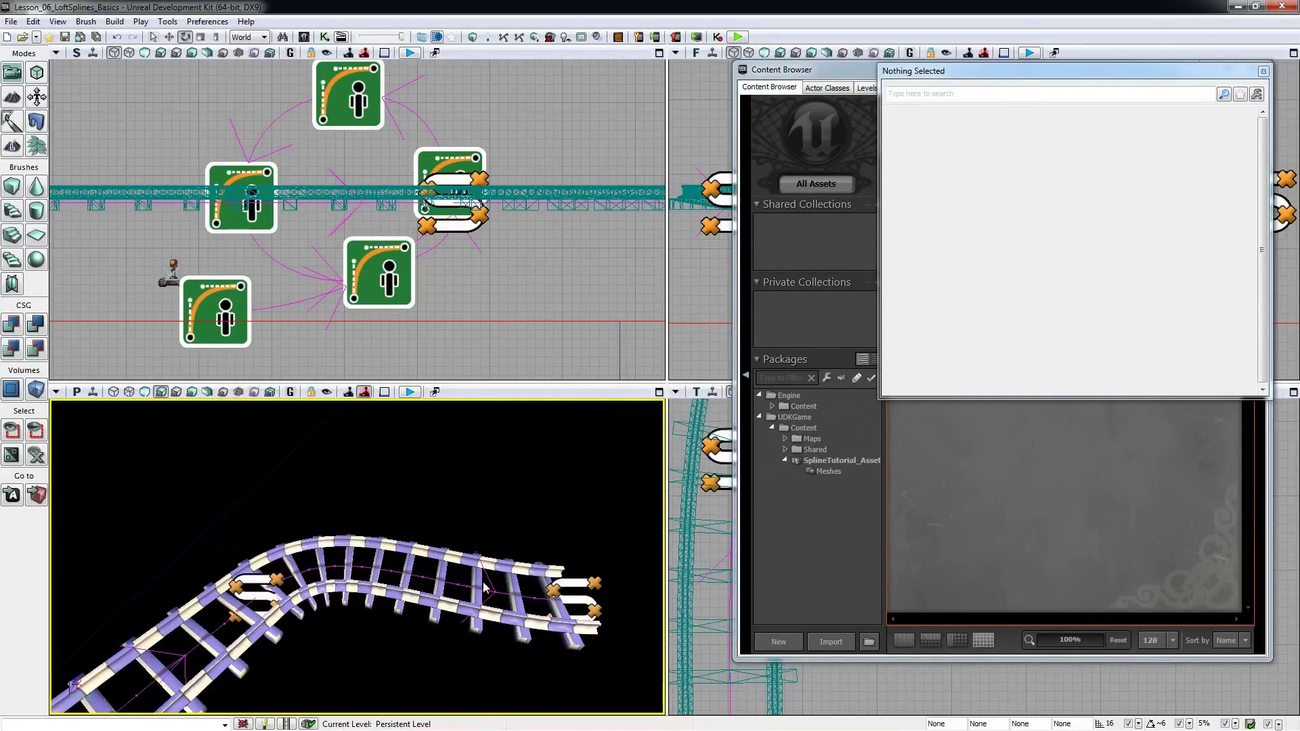
Step: Examine the end loft actor's World XDir values and view the complete rail track from several angles
click(566, 588)
mouse_move(566, 583)
mouse_down()
mouse_move(455, 611)
mouse_move(566, 583)
mouse_up()
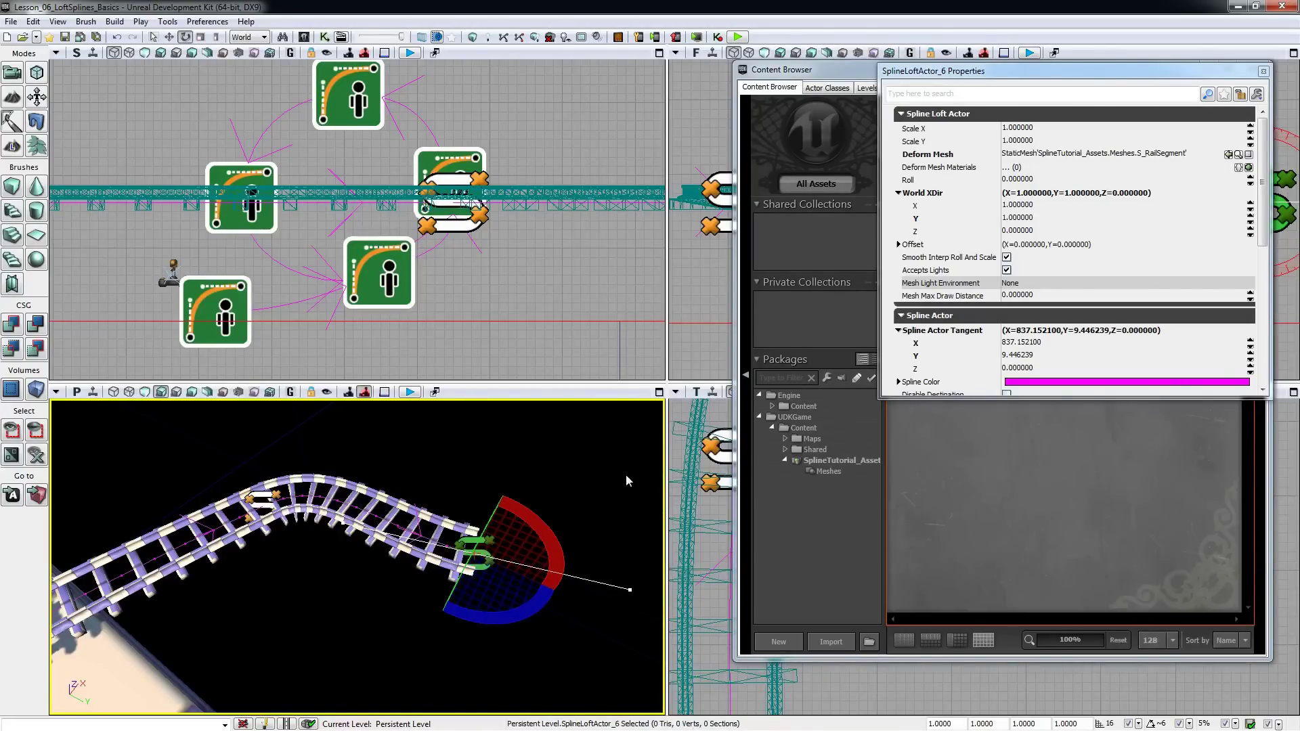
drag(446, 510, 493, 489)
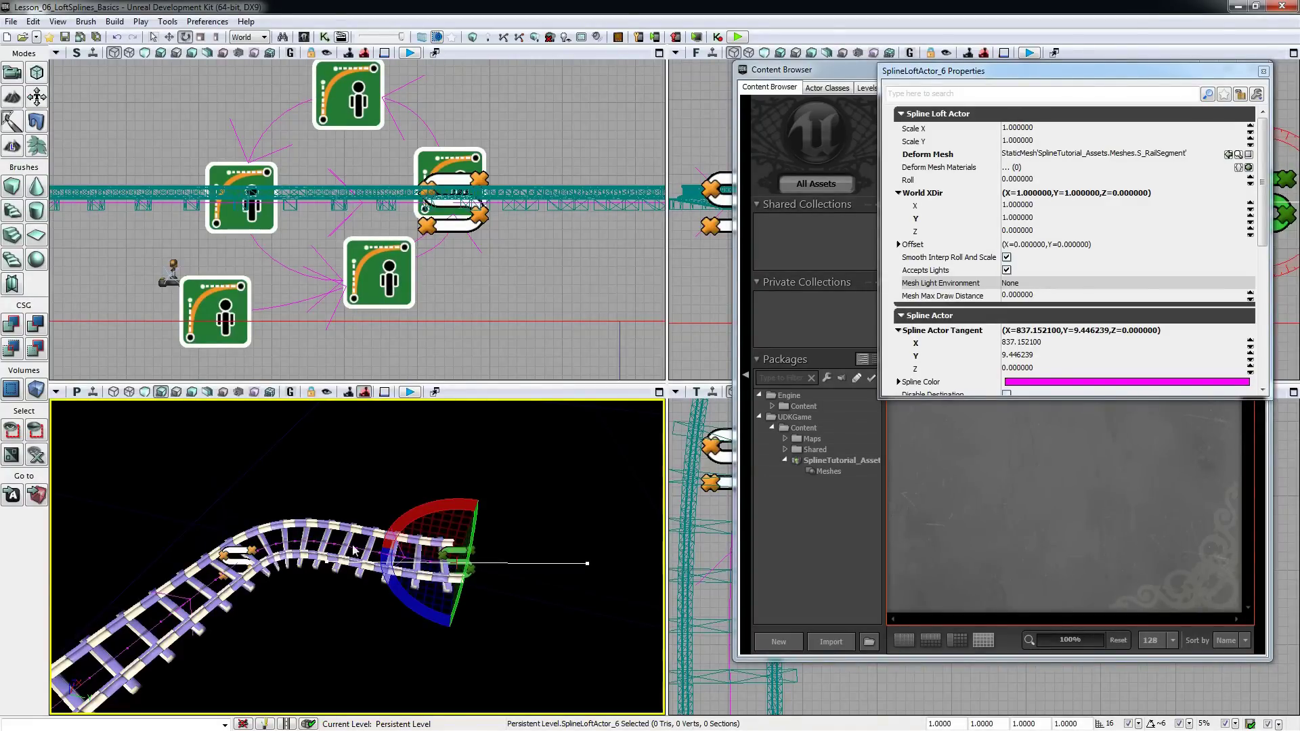
right_drag(352, 551, 159, 546)
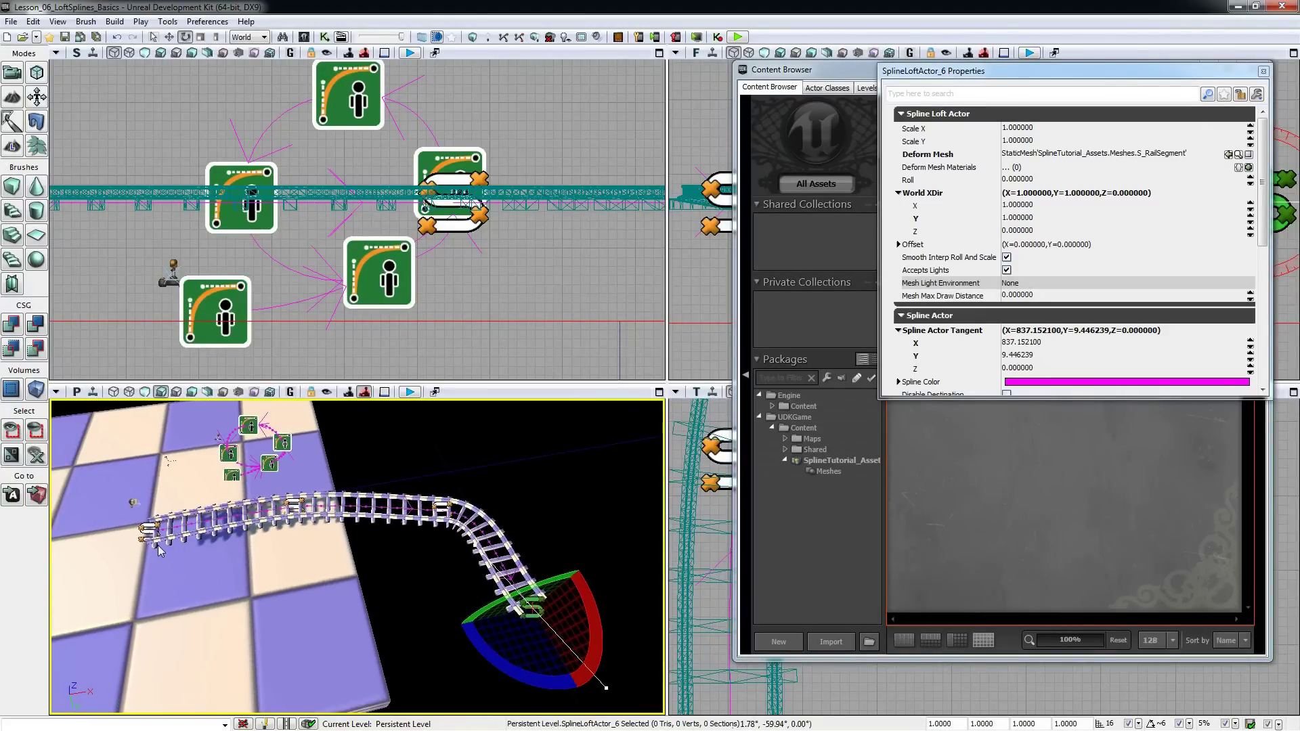
Step: Add a new SplineLoftActor on the checkered floor beside the track and raise it above the floor with the translation widget
click(843, 92)
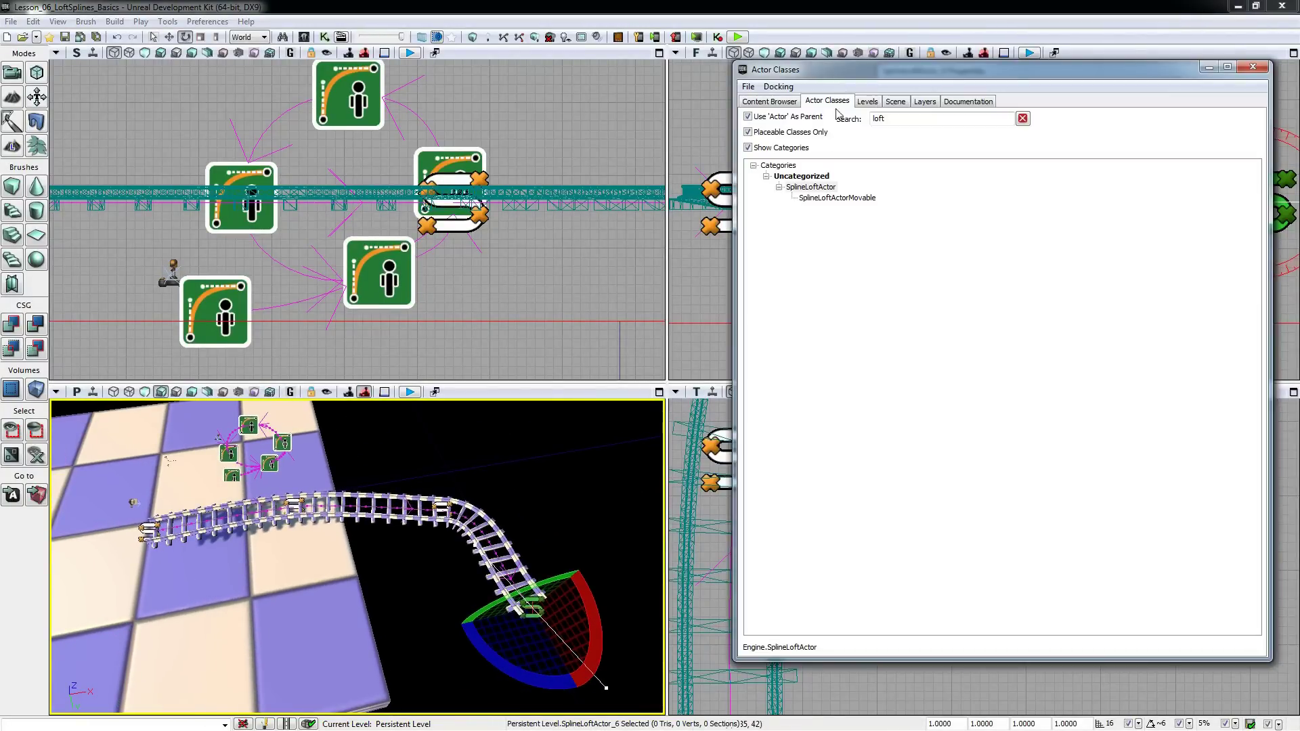
click(908, 120)
click(811, 187)
key(a)
click(125, 640)
right_drag(125, 640, 241, 540)
key(space)
key(space)
key(space)
drag(288, 545, 288, 469)
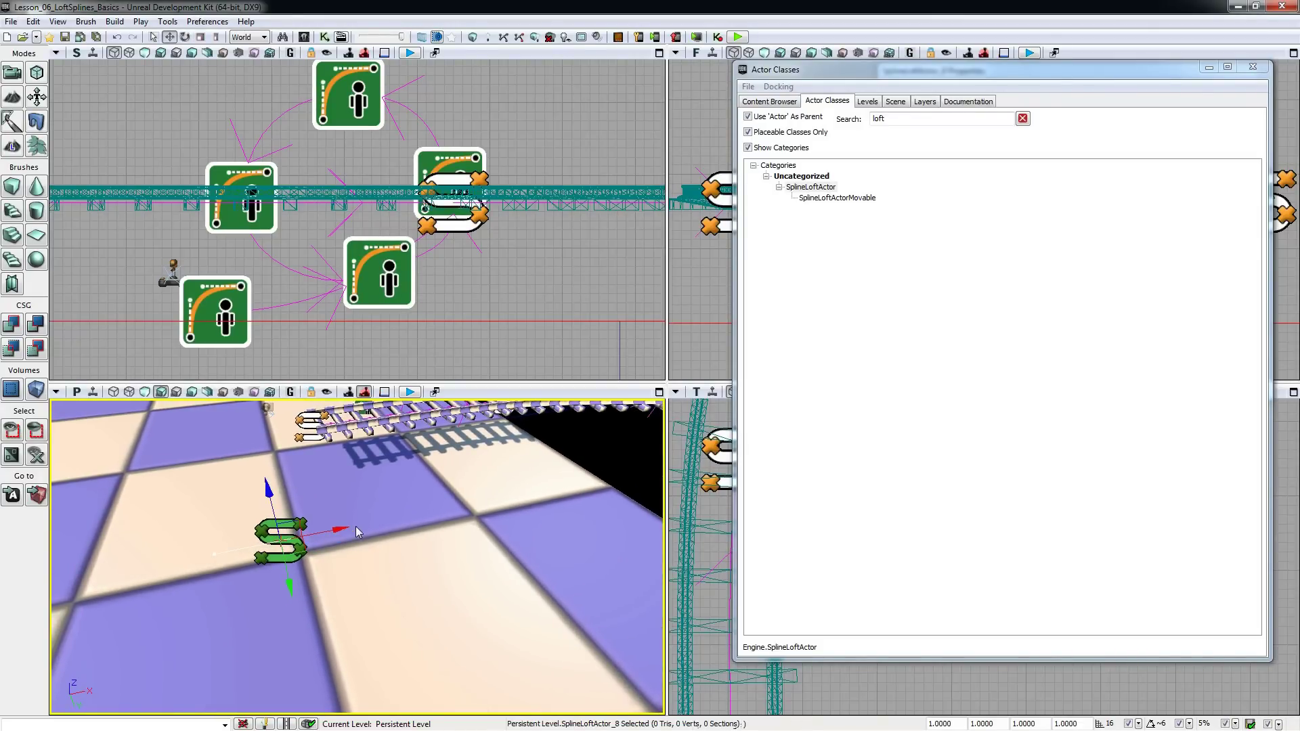
Step: Duplicate the new loft actor along the X axis to create a connected second spline point
right_drag(355, 526, 350, 520)
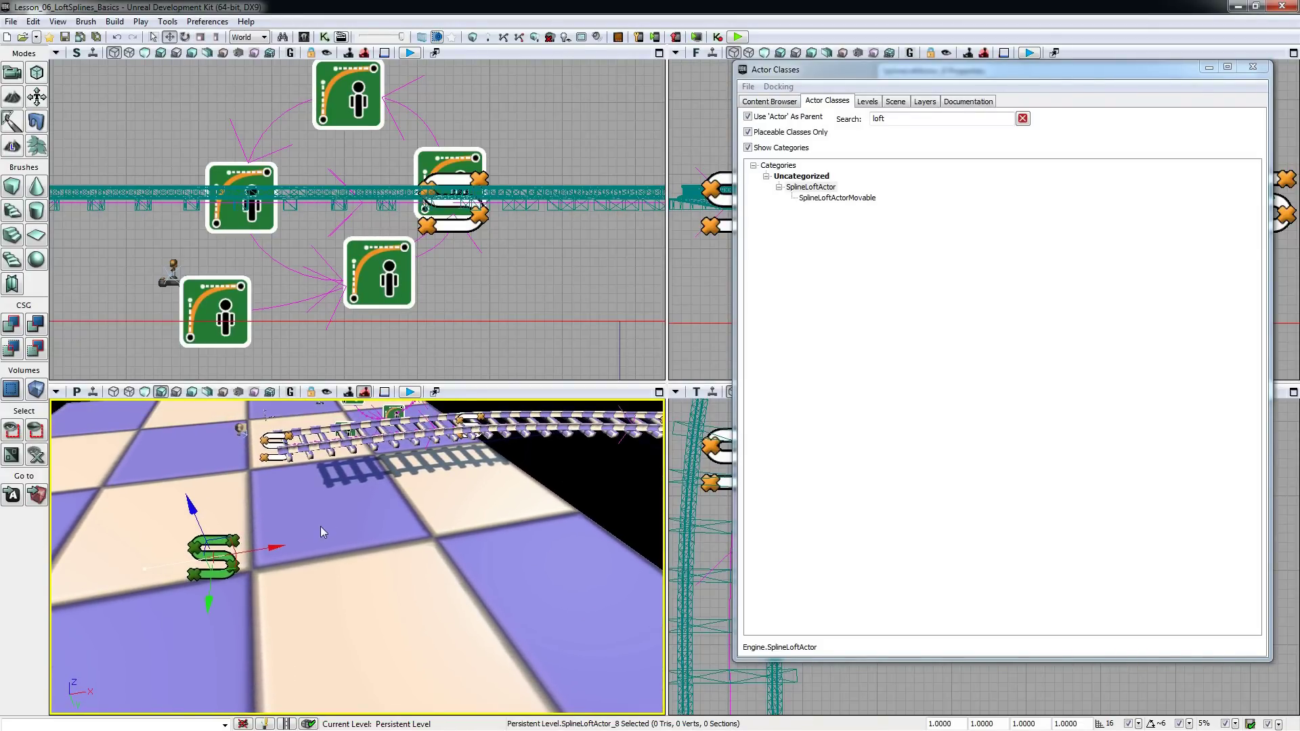
alt+drag(277, 547, 586, 503)
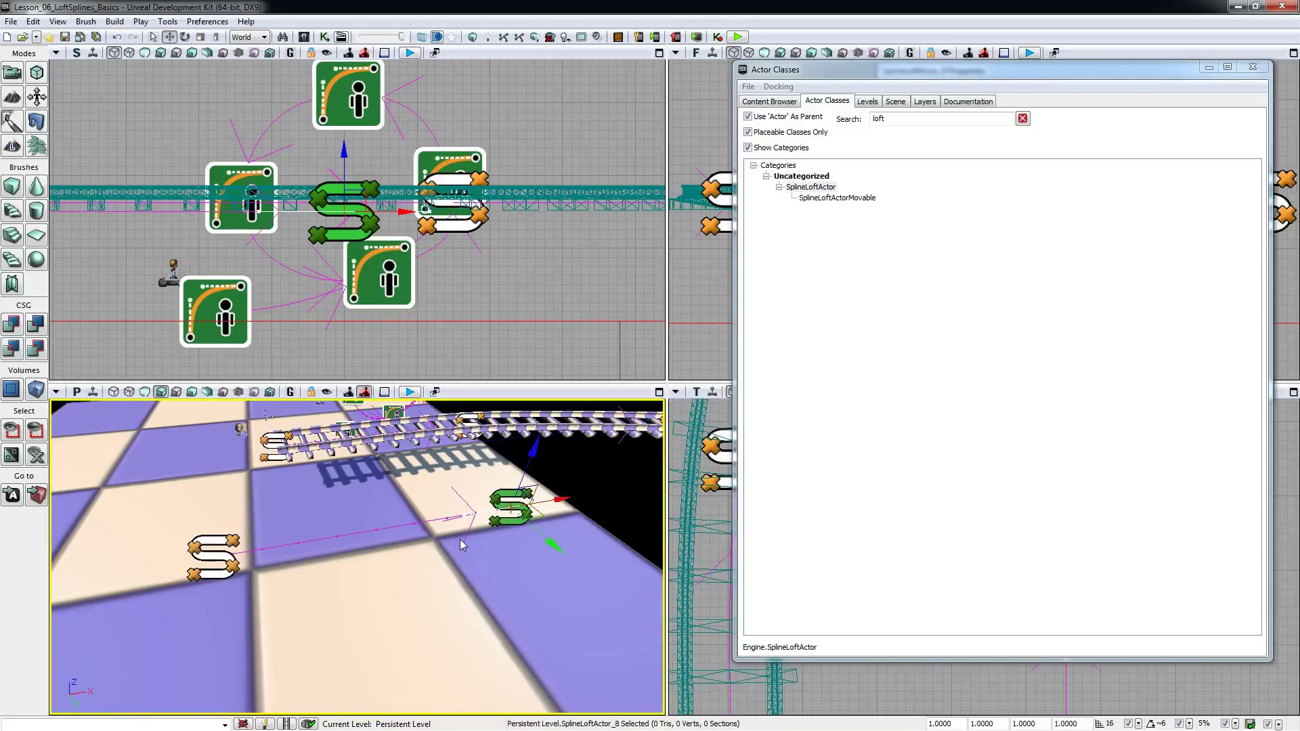
right_drag(461, 539, 355, 569)
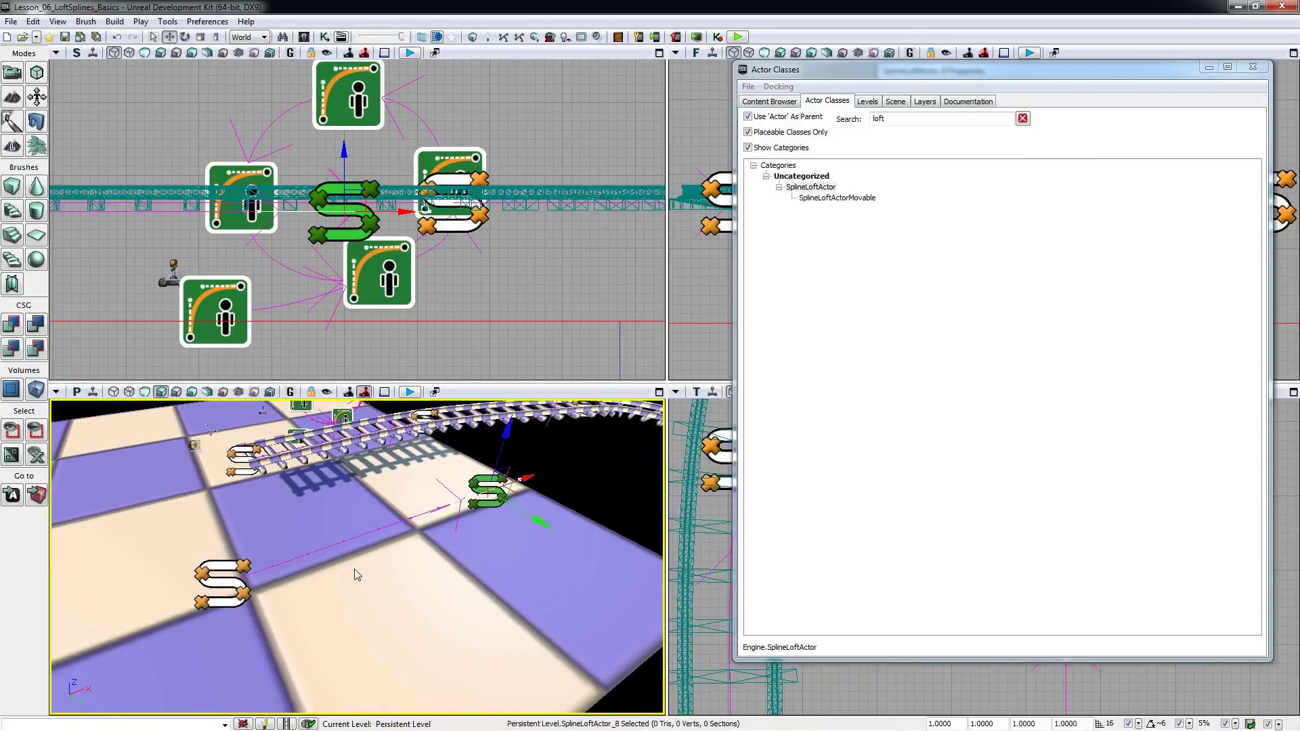
Step: Assign the S_RailSegment static mesh as the Deform Mesh of the new spline's starting loft actor
click(232, 571)
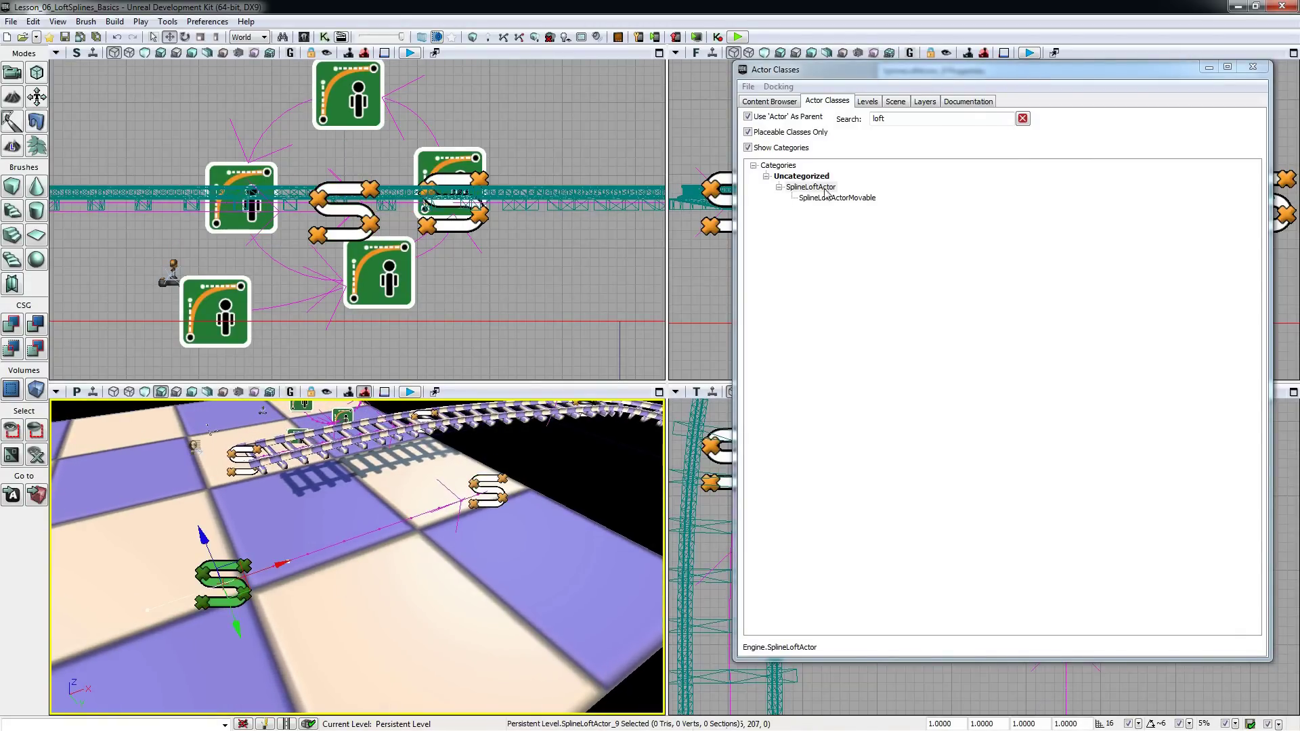
click(782, 102)
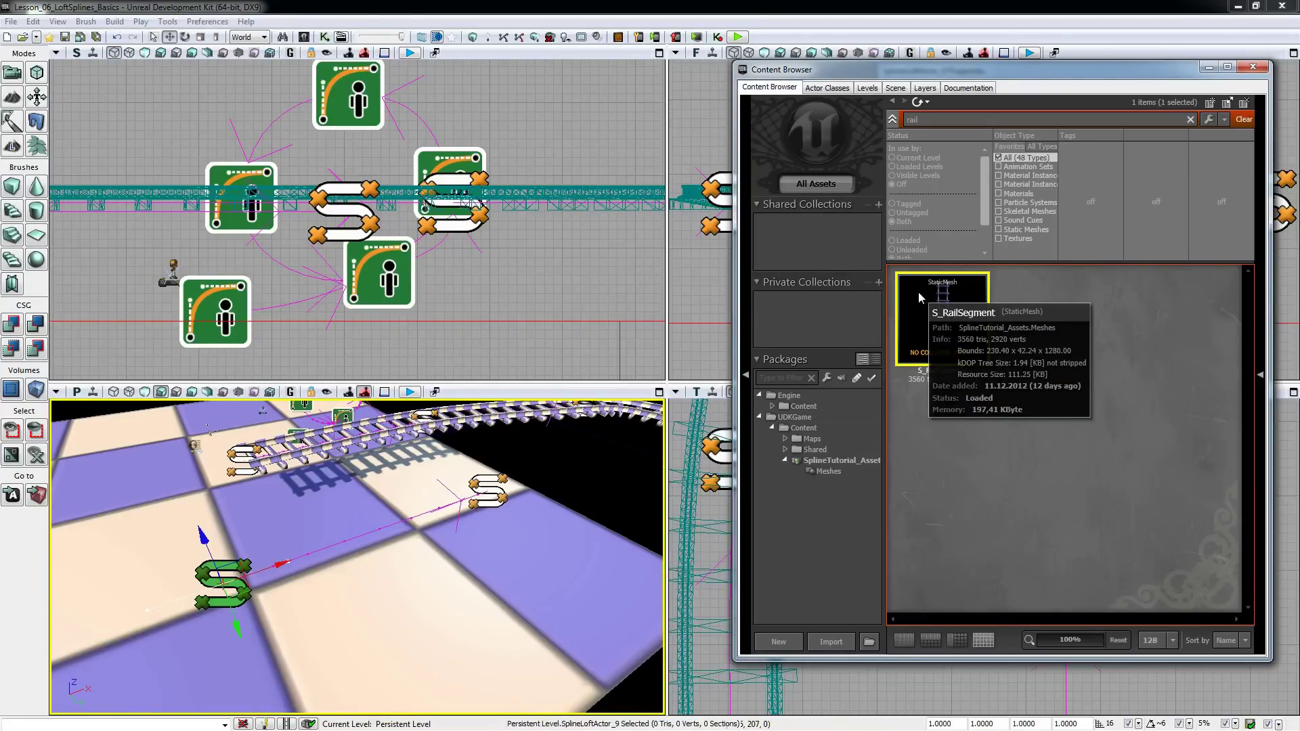
click(228, 571)
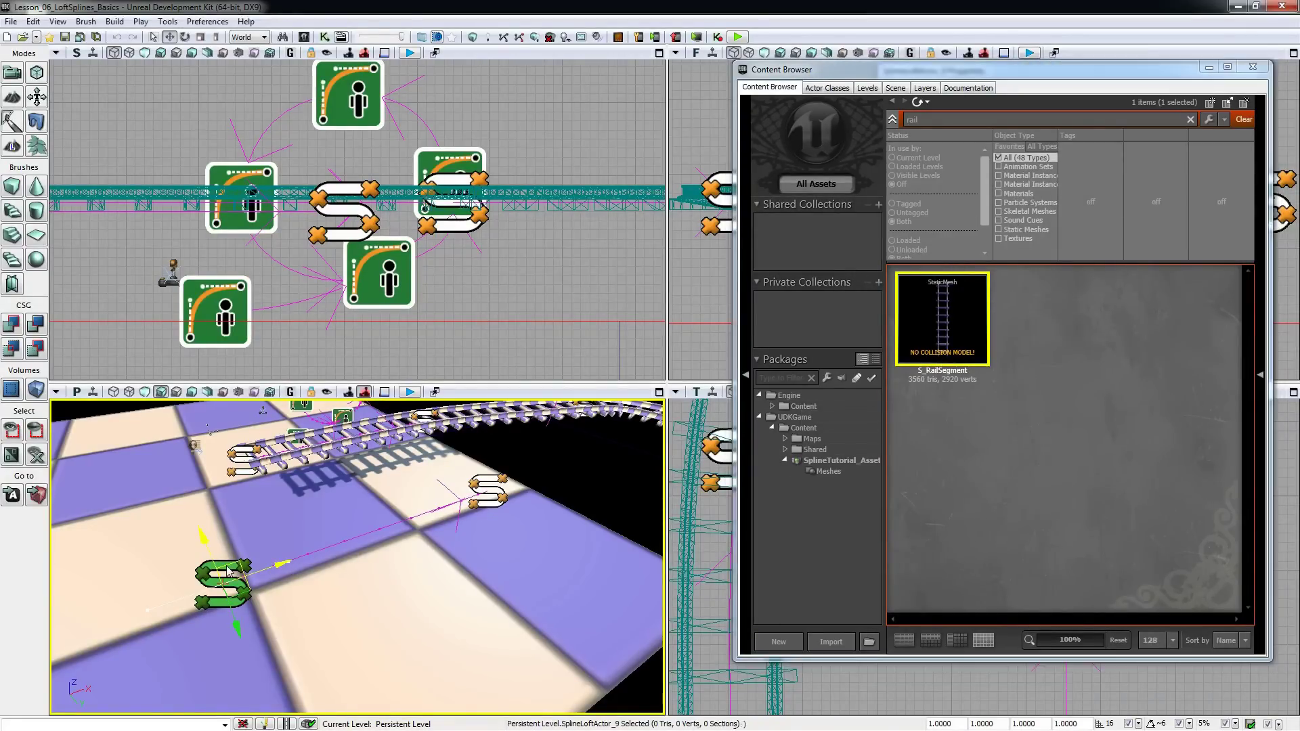
double_click(229, 572)
drag(987, 61, 608, 141)
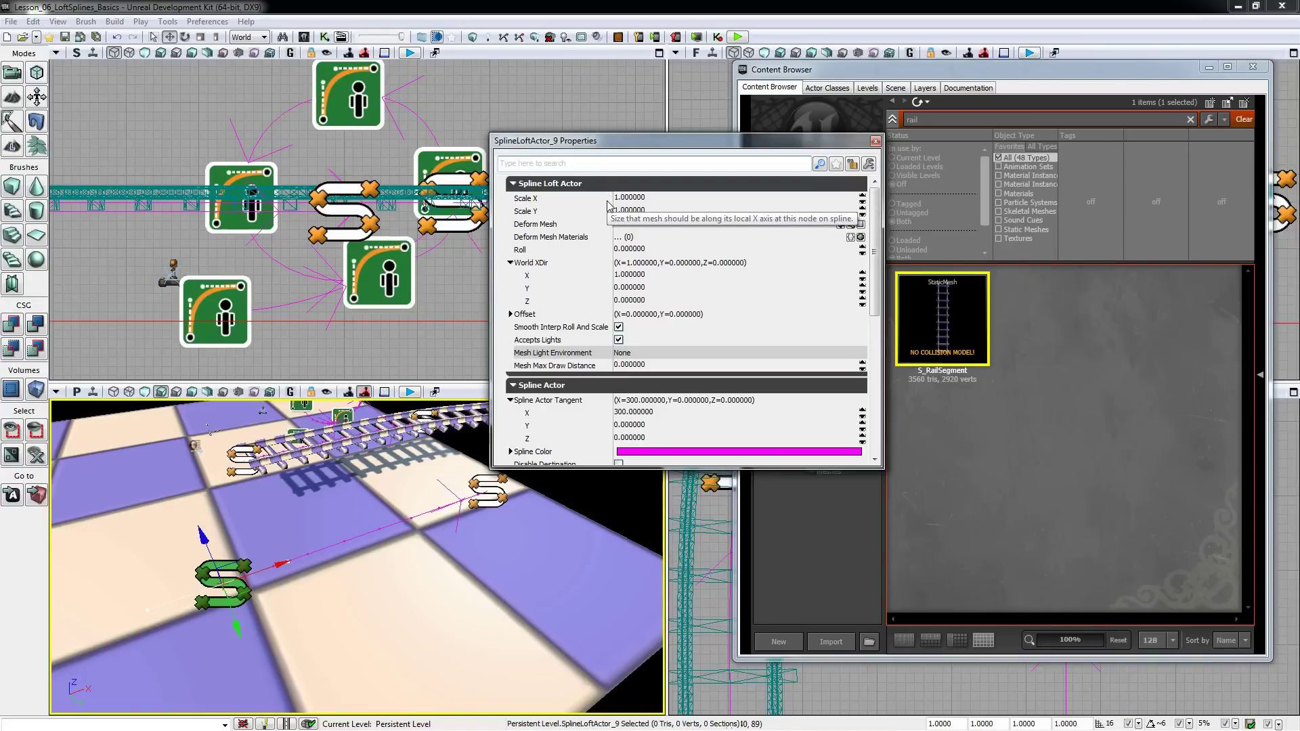
click(655, 226)
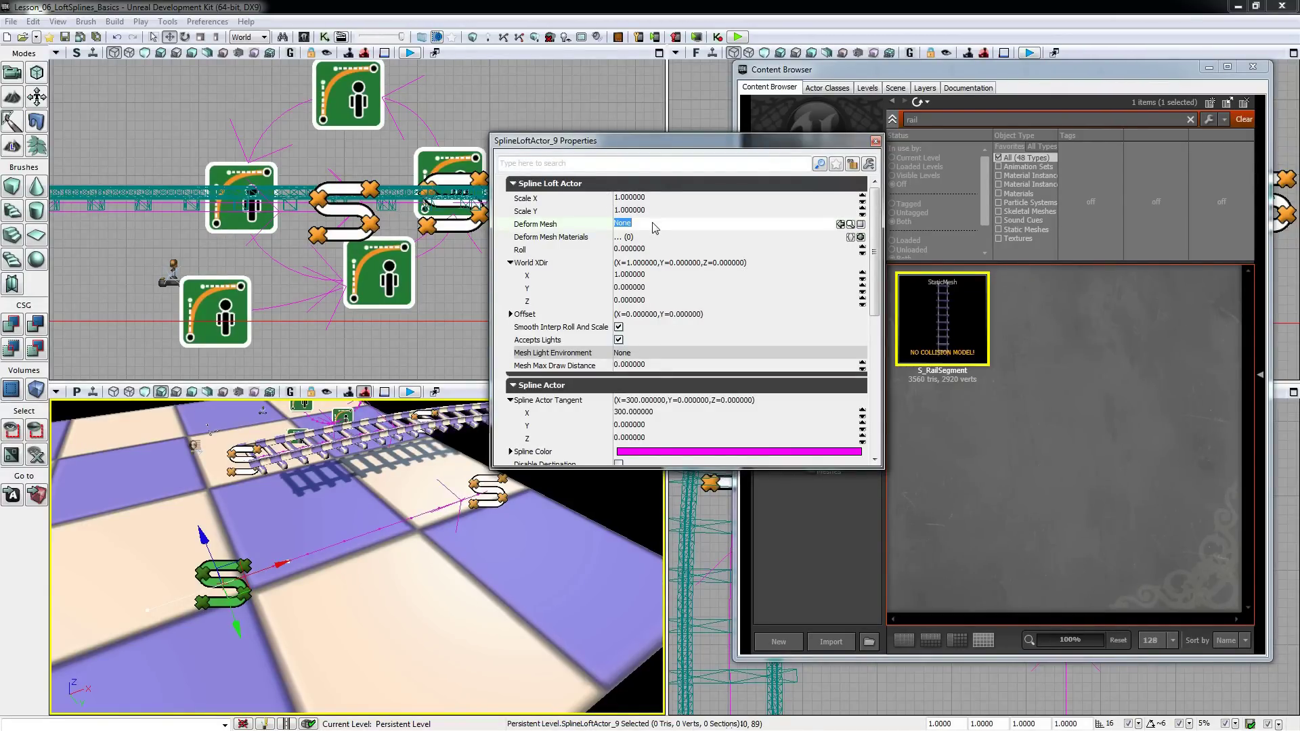
click(946, 316)
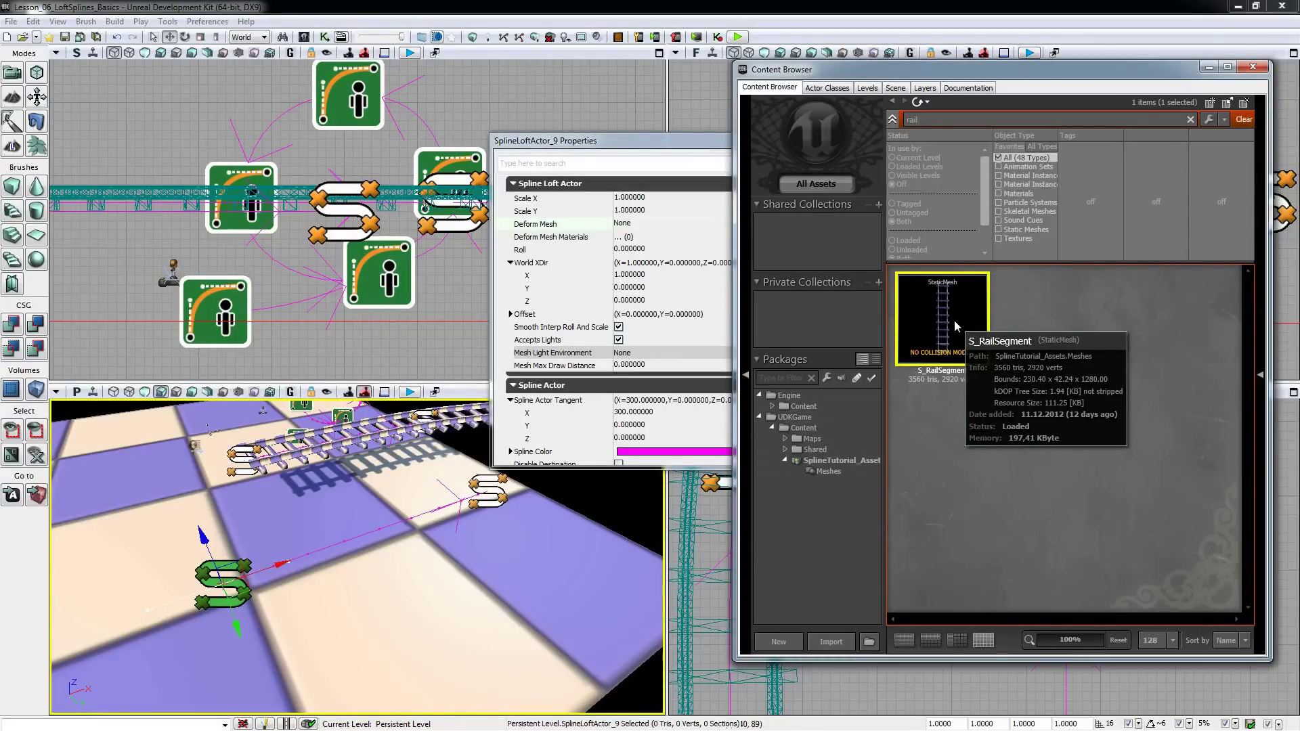
click(684, 231)
click(842, 224)
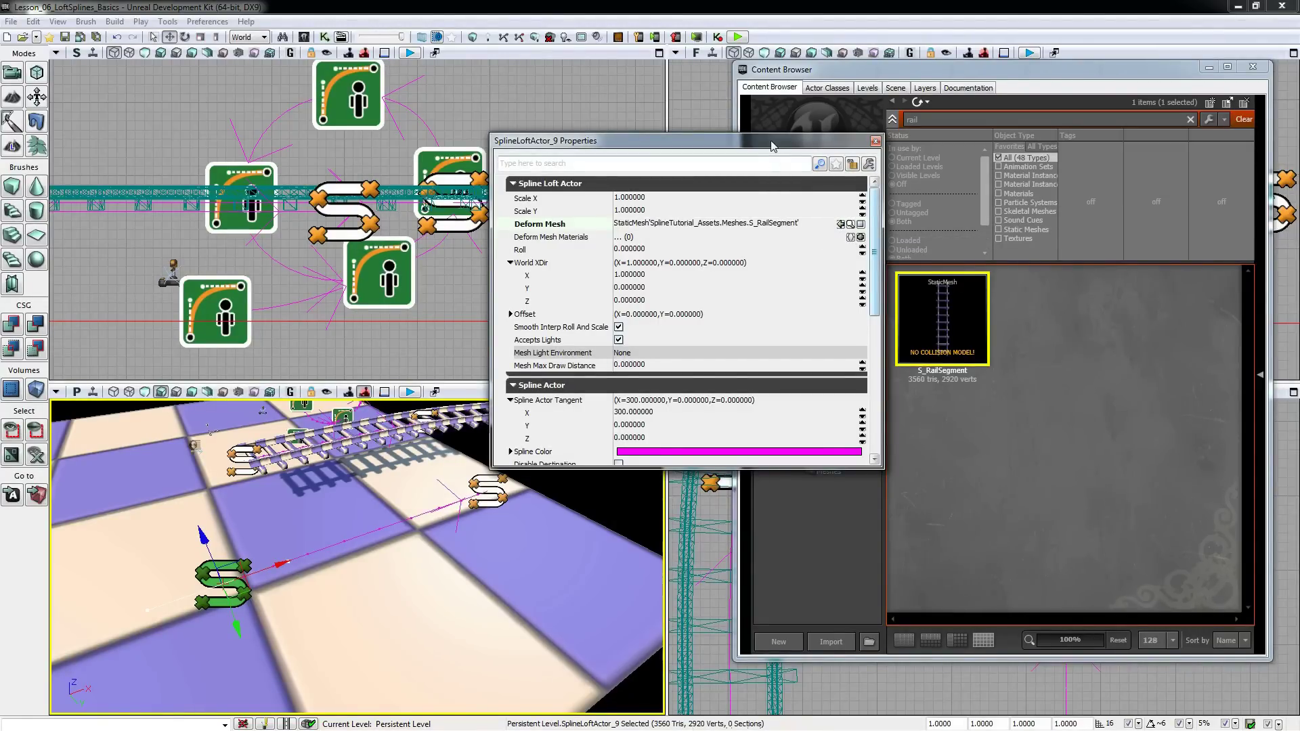
Step: Set the Y value of the starting loft actor's World XDir to 1
drag(775, 144, 966, 79)
alt+drag(429, 497, 365, 506)
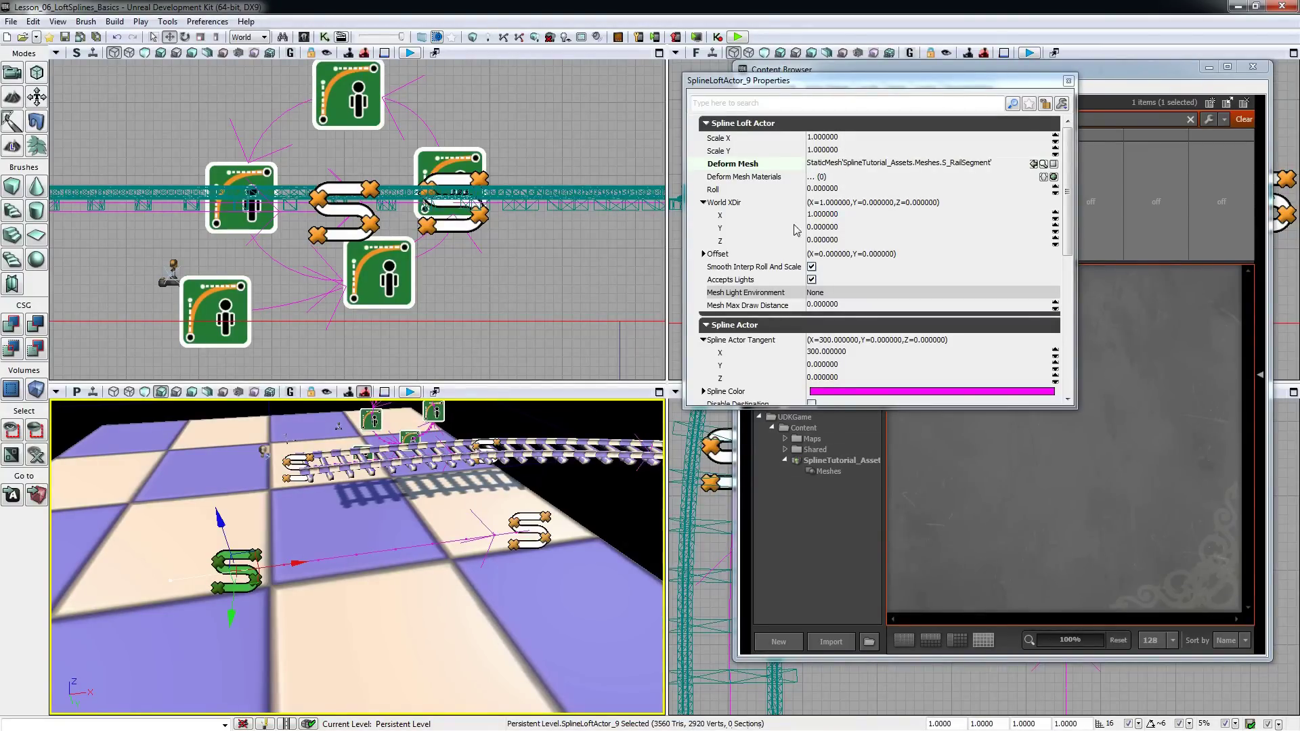
click(831, 227)
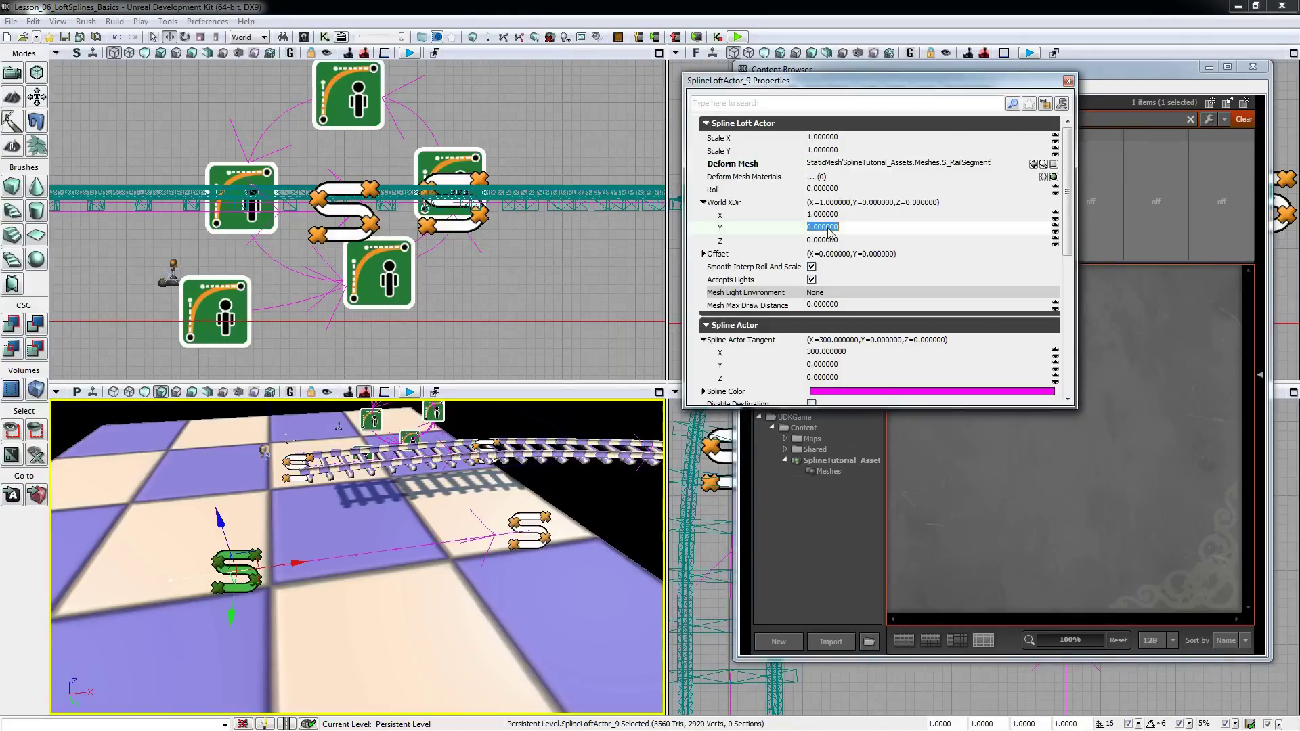
text(1)
key(Return)
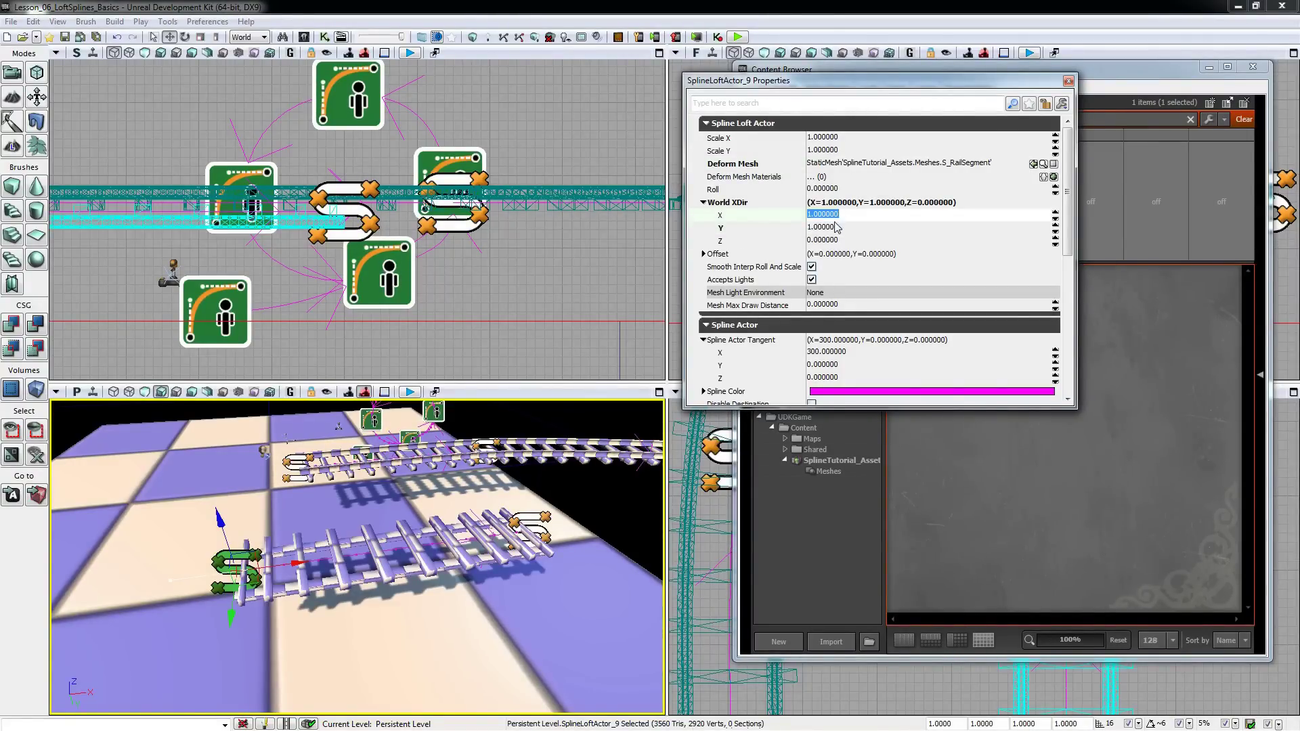
Step: Set the Y value of the starting loft actor's World XDir to -1 to turn the rail segment upright
click(834, 229)
text(-1)
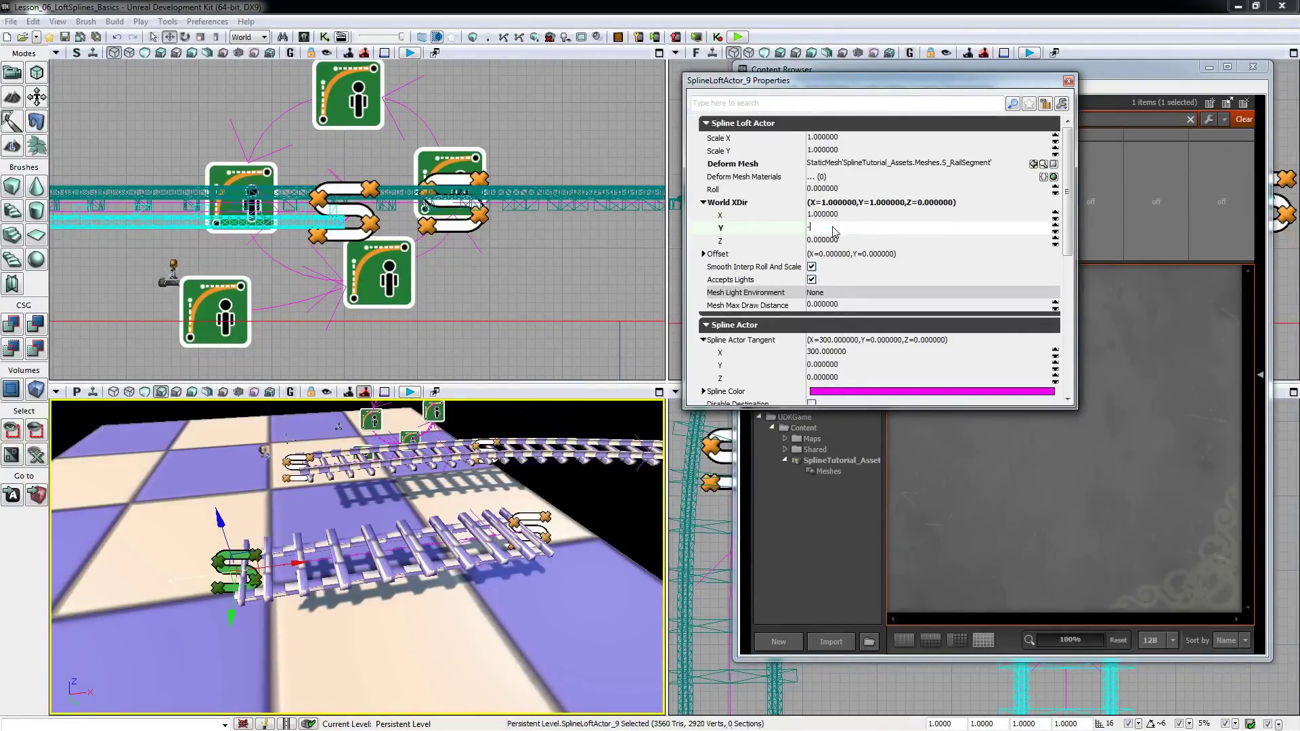
key(Return)
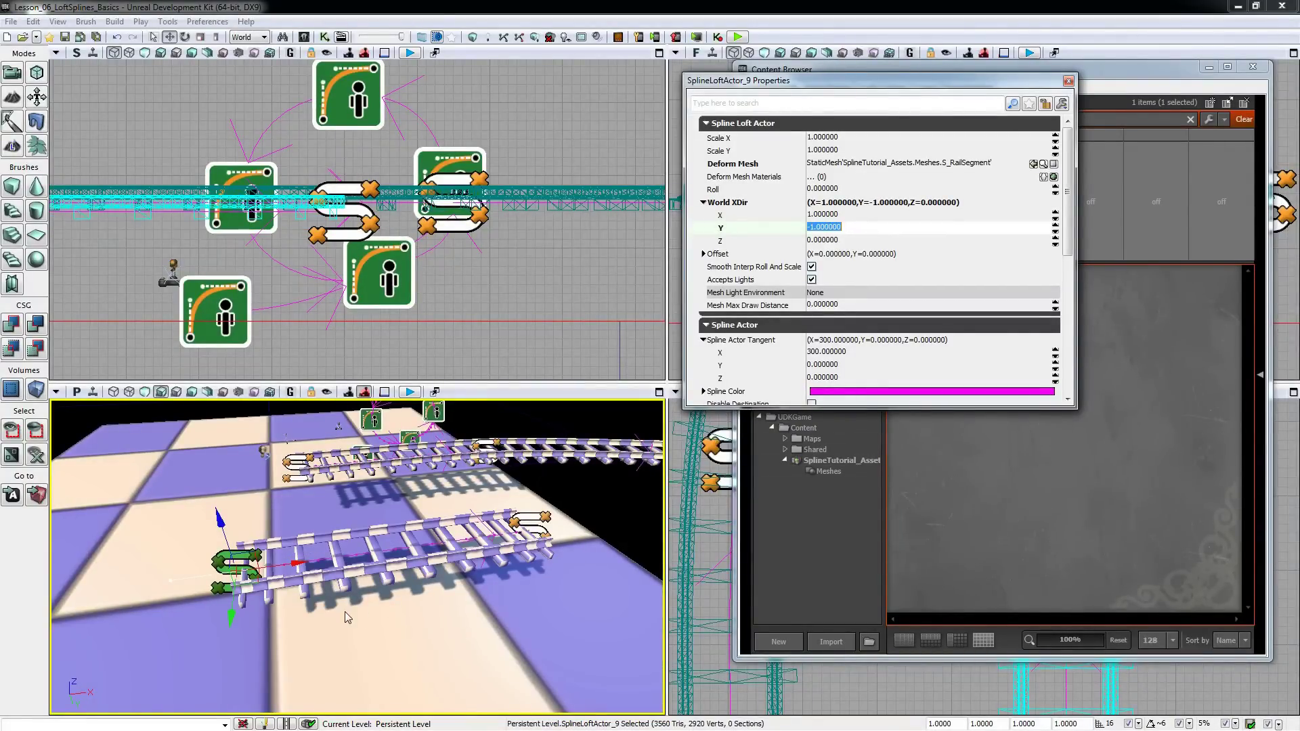
mouse_move(343, 610)
mouse_down()
mouse_move(390, 597)
mouse_move(315, 602)
mouse_move(352, 593)
mouse_up()
key(space)
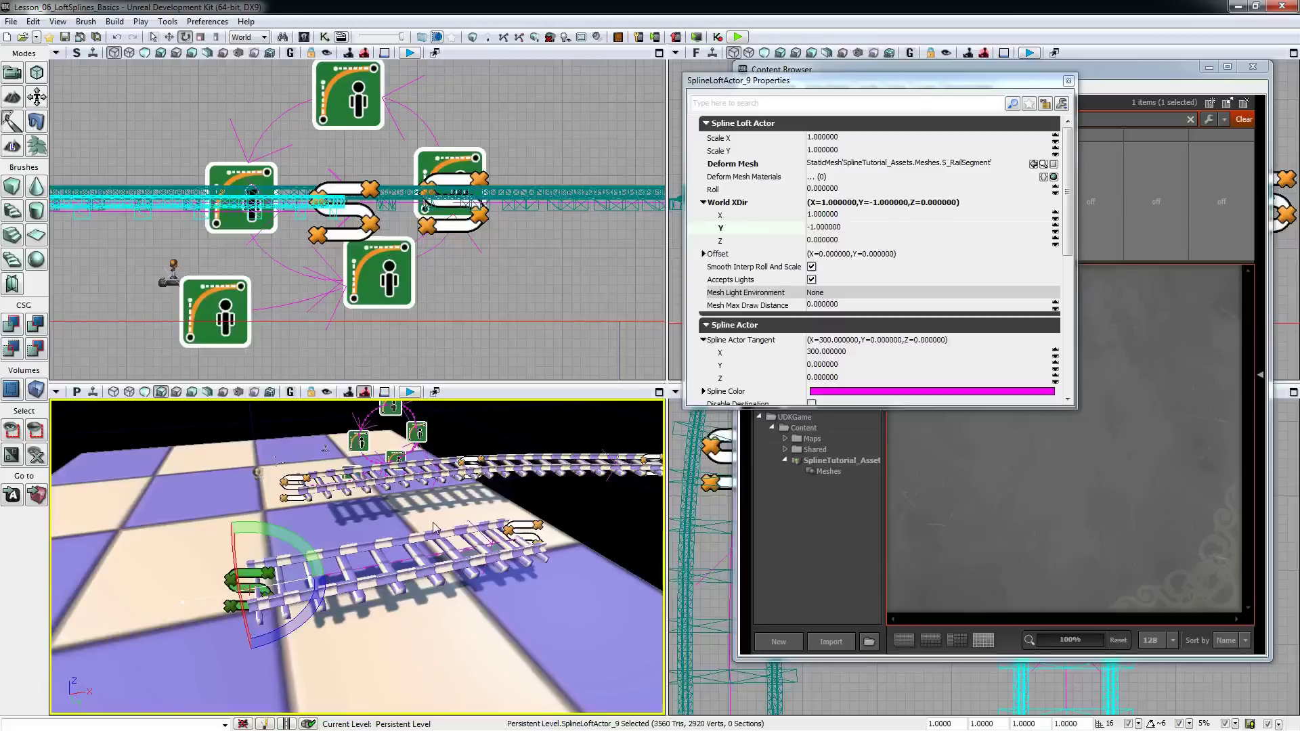
key(w)
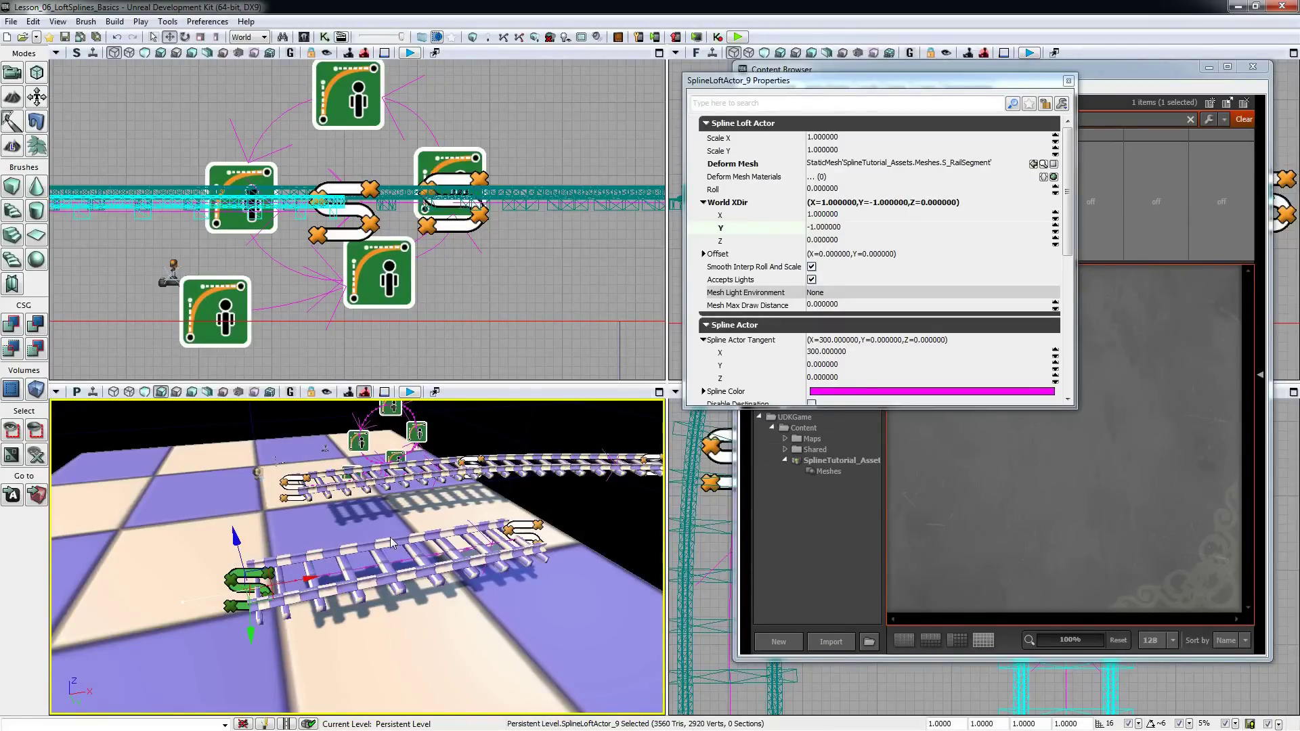
drag(361, 538, 349, 502)
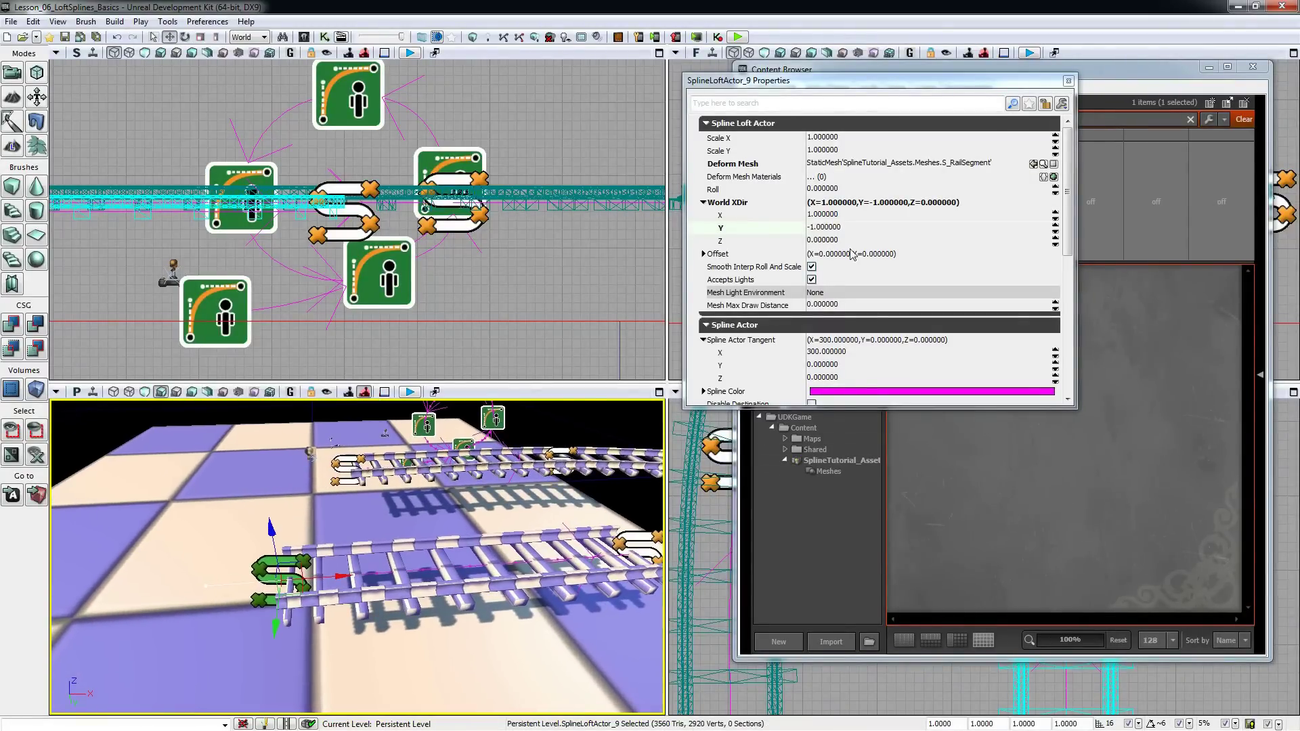
Step: Set the starting loft actor's Scale X to 2.44 to widen that end of the rail segment
click(891, 142)
click(879, 153)
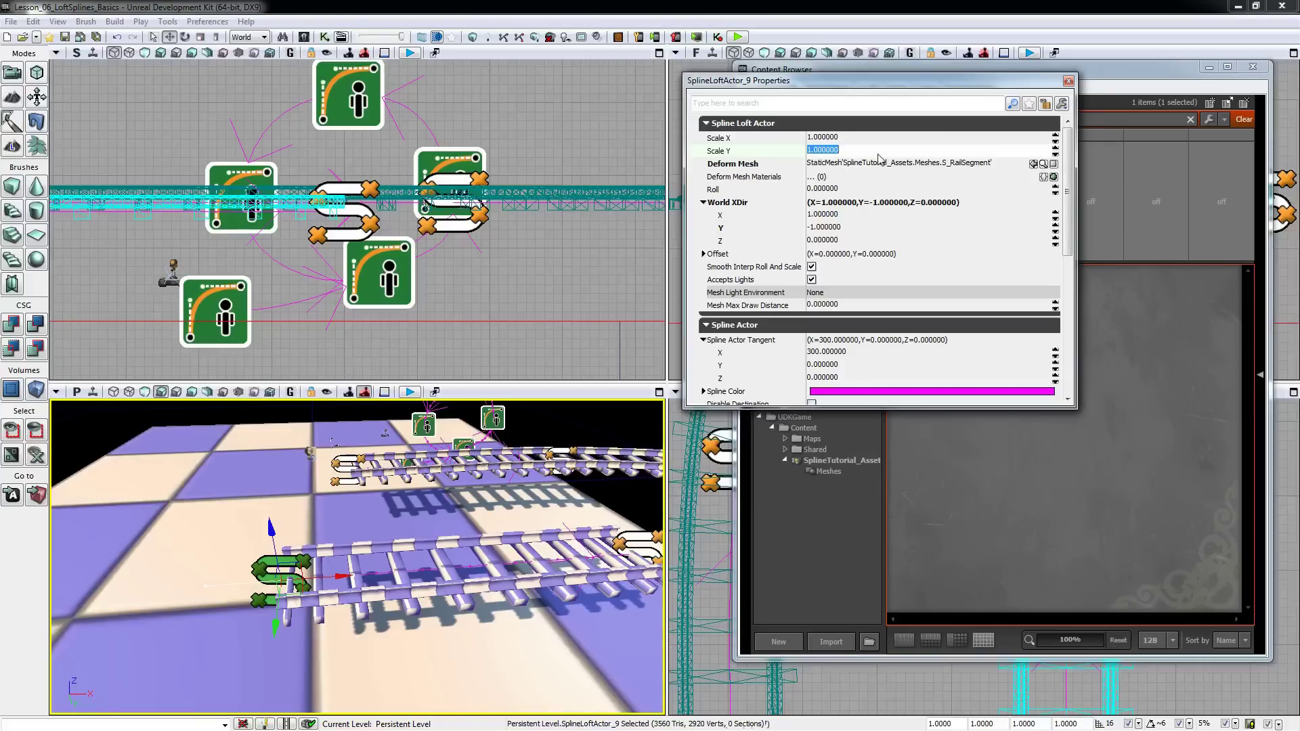
click(898, 143)
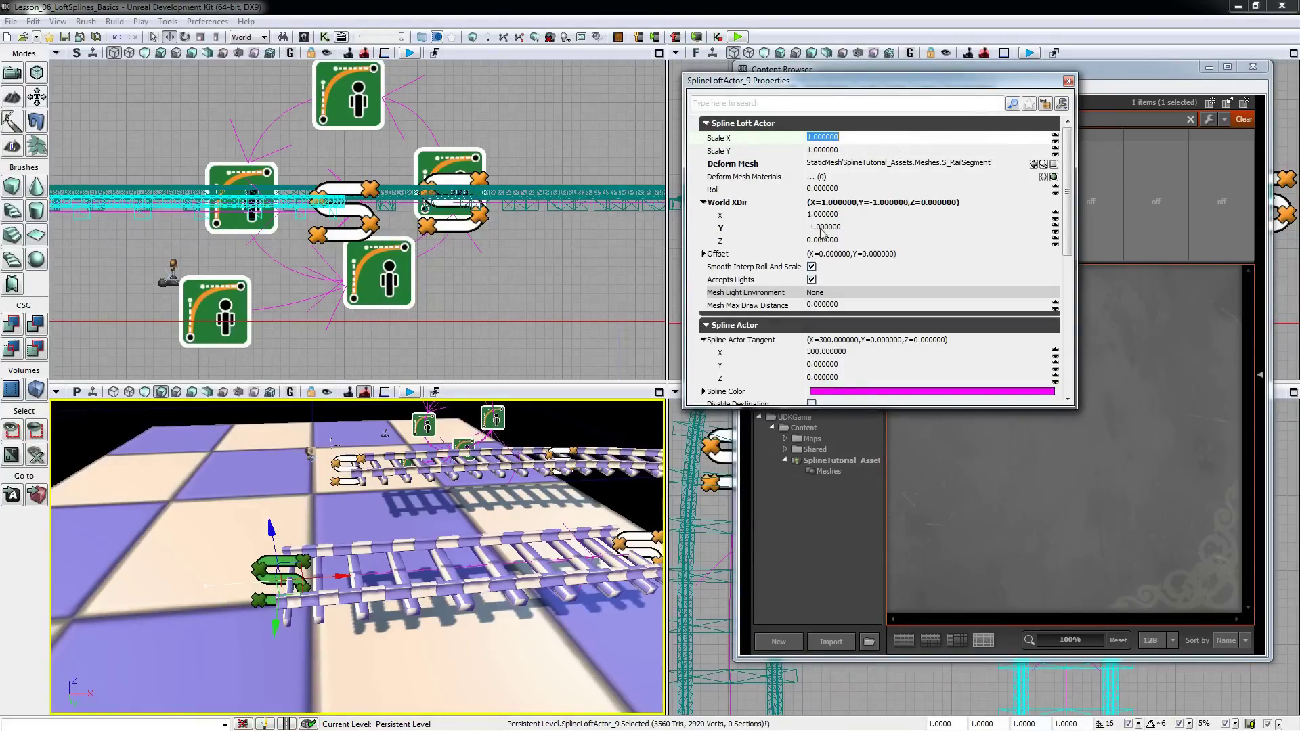
drag(545, 492, 583, 511)
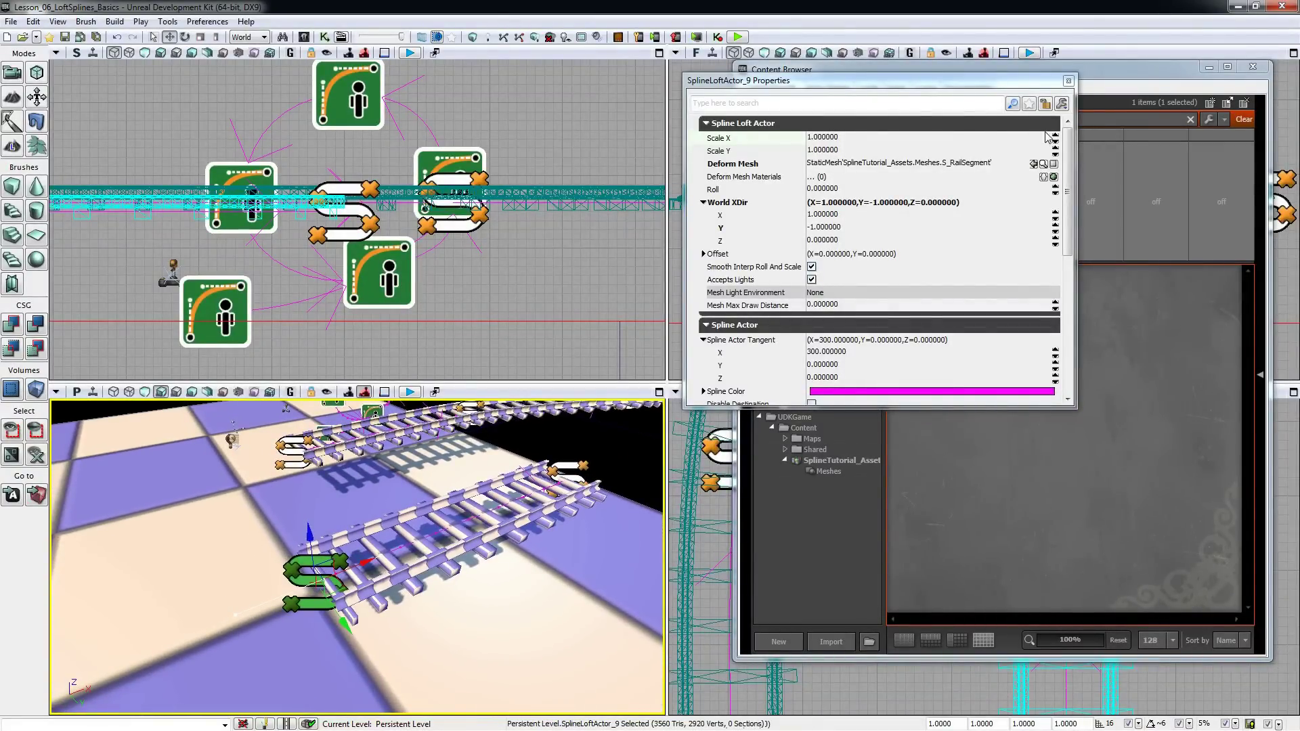
drag(1058, 141, 1059, 126)
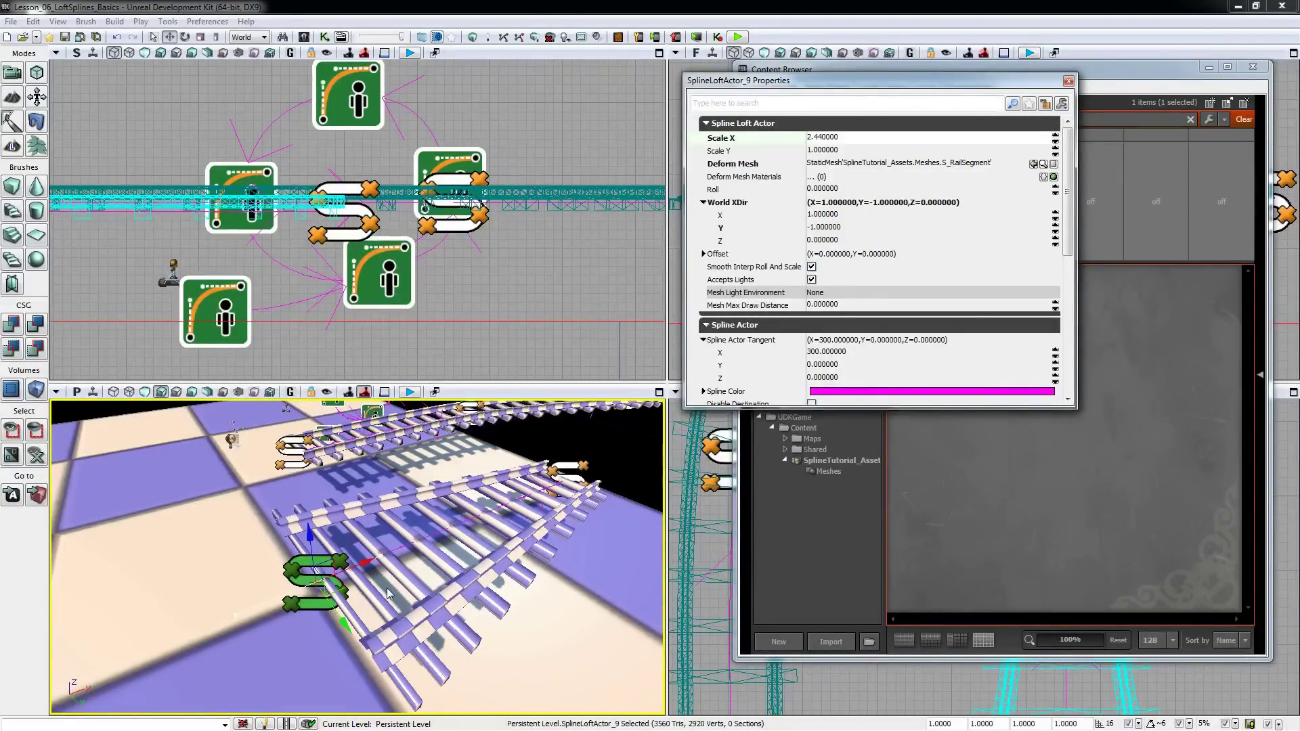
Step: Try adjusting Scale X on the loft actor at the far end of the new rail segment
drag(325, 590, 392, 596)
click(503, 569)
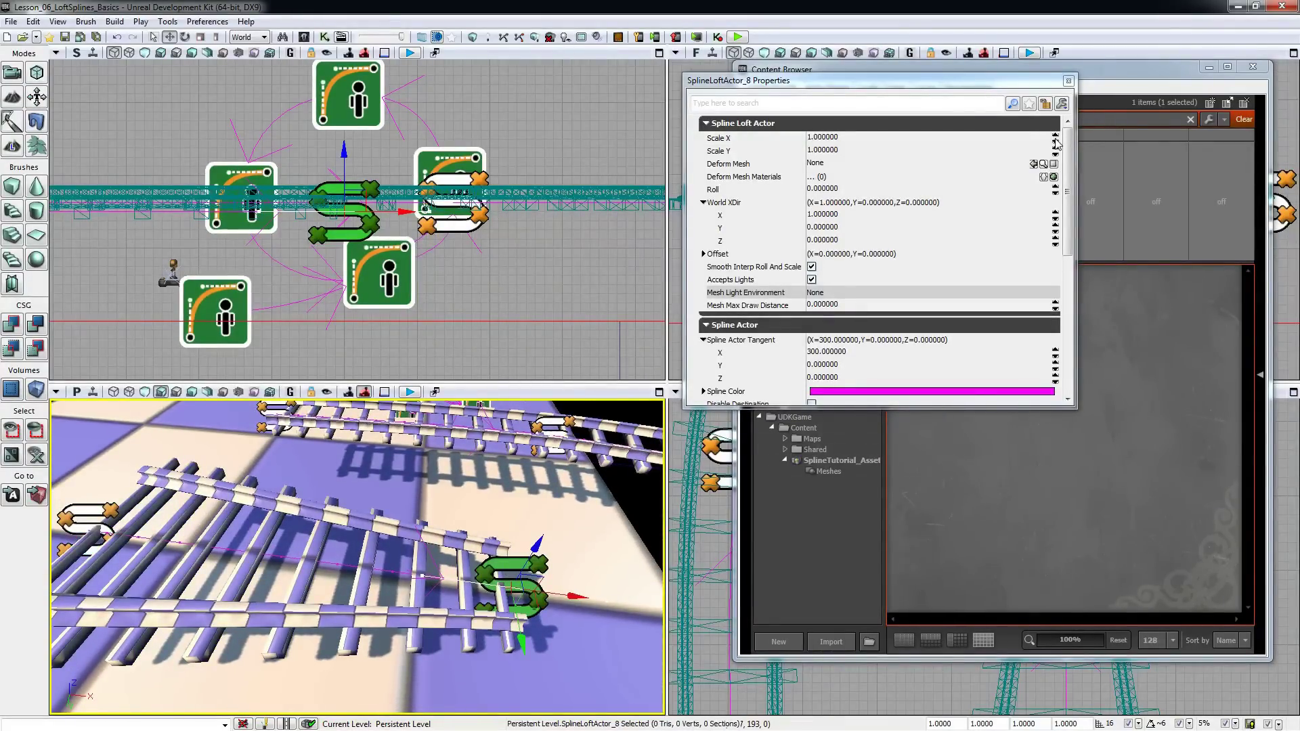
drag(1055, 140, 1056, 140)
right_drag(241, 561, 242, 578)
Step: Reset the starting loft actor's Scale X to 1
click(243, 581)
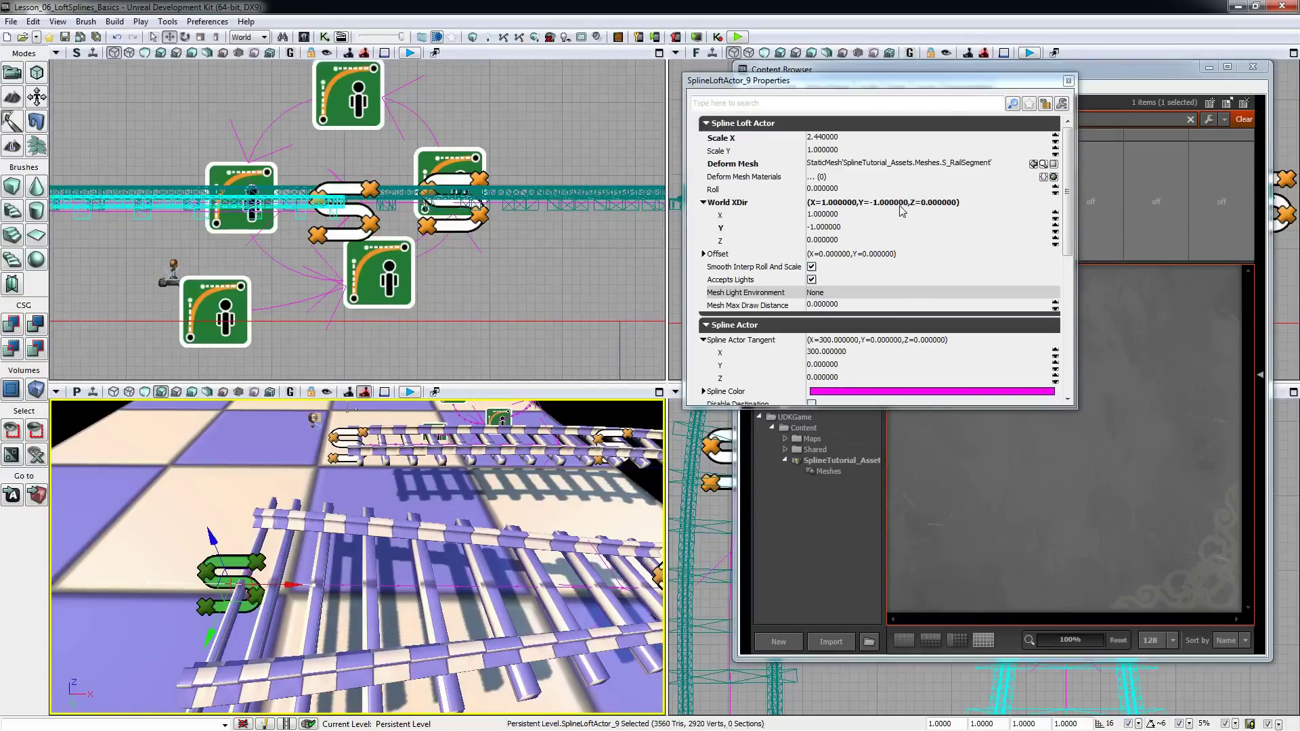
click(920, 144)
text(1)
key(Return)
Step: Set the starting loft actor's Roll to 90 to twist that end of the rail segment
drag(295, 632, 420, 527)
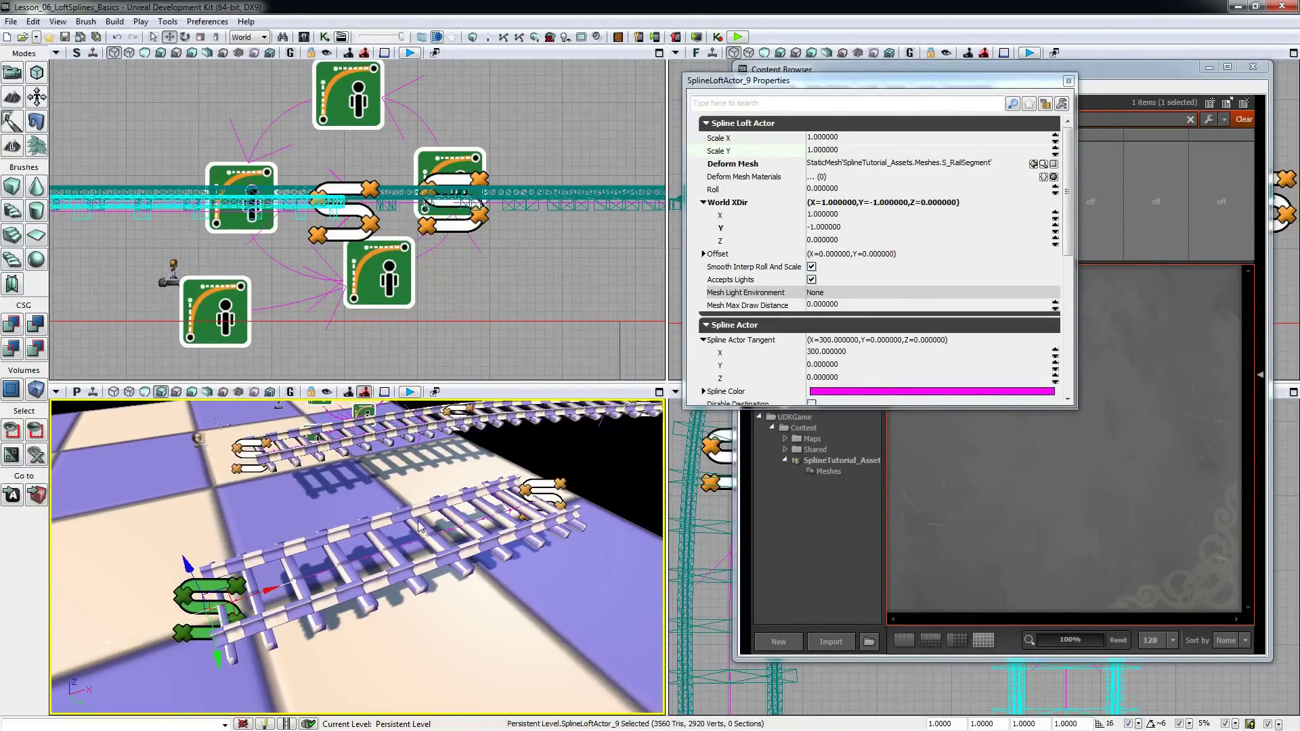
click(933, 190)
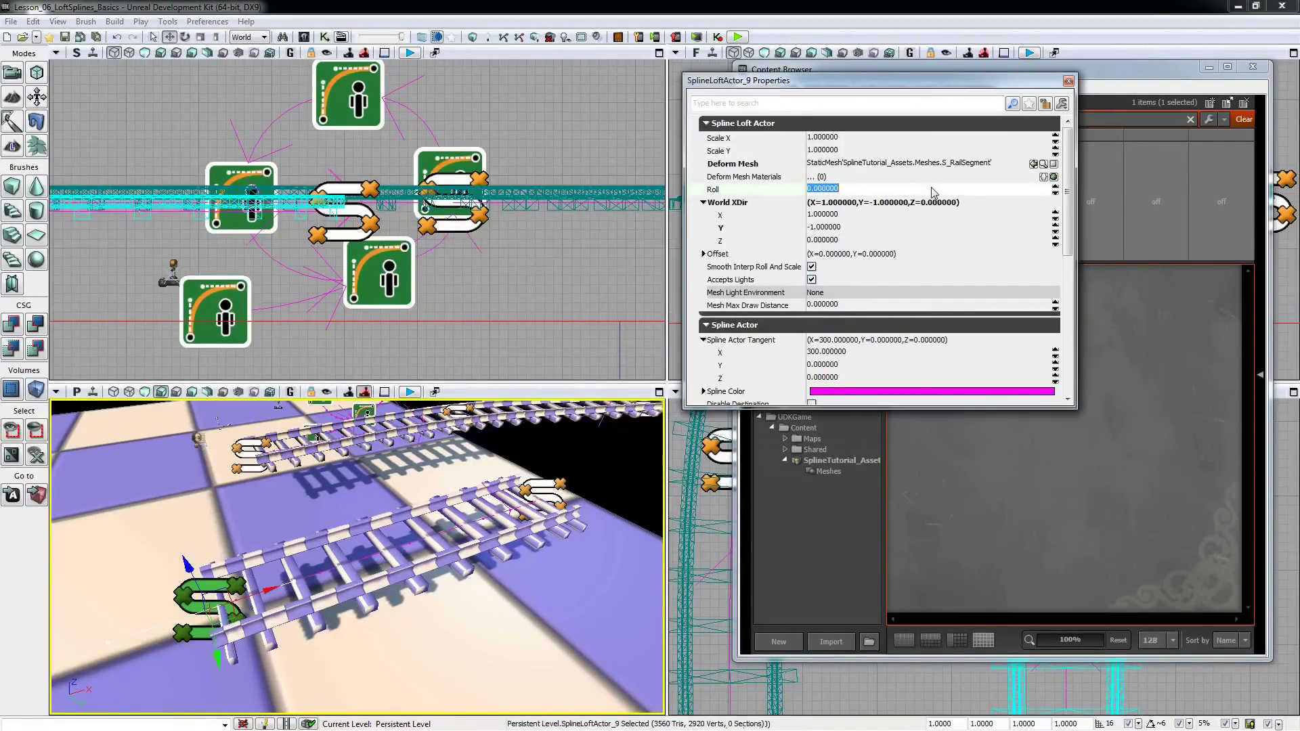
click(1058, 189)
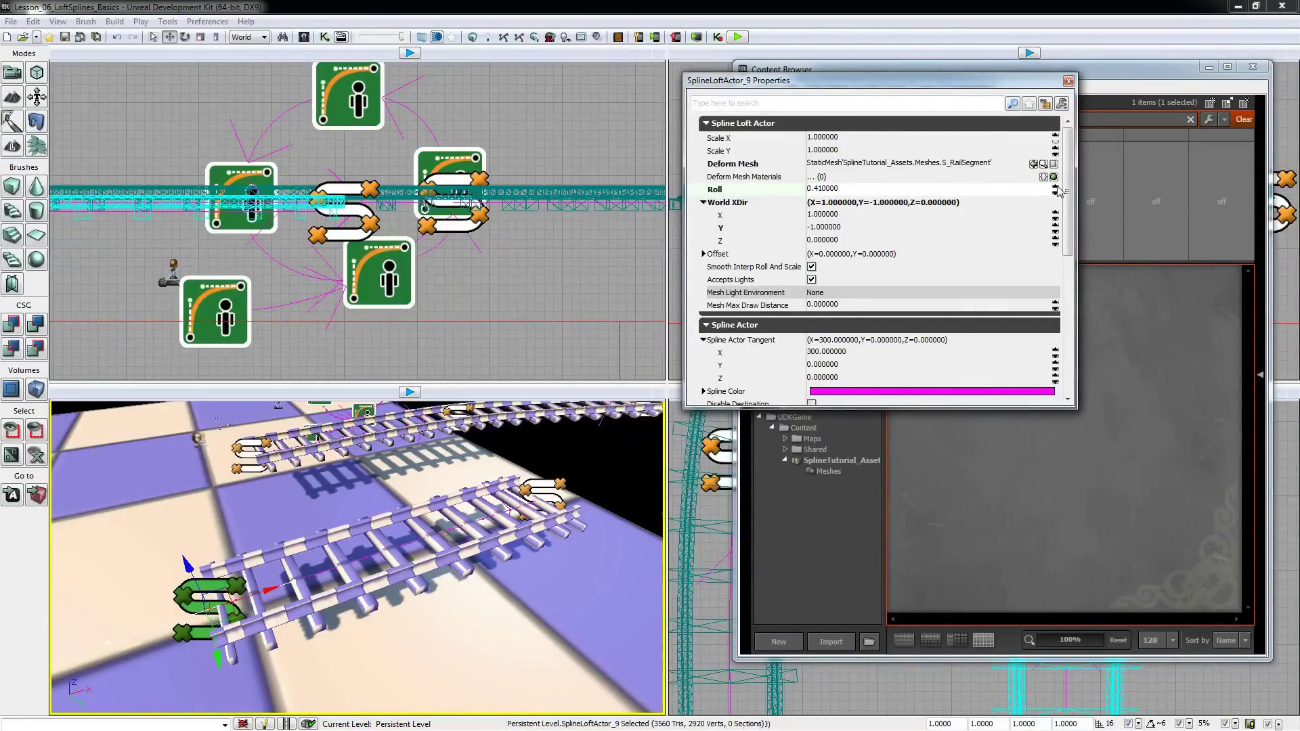
drag(1058, 191, 1058, 194)
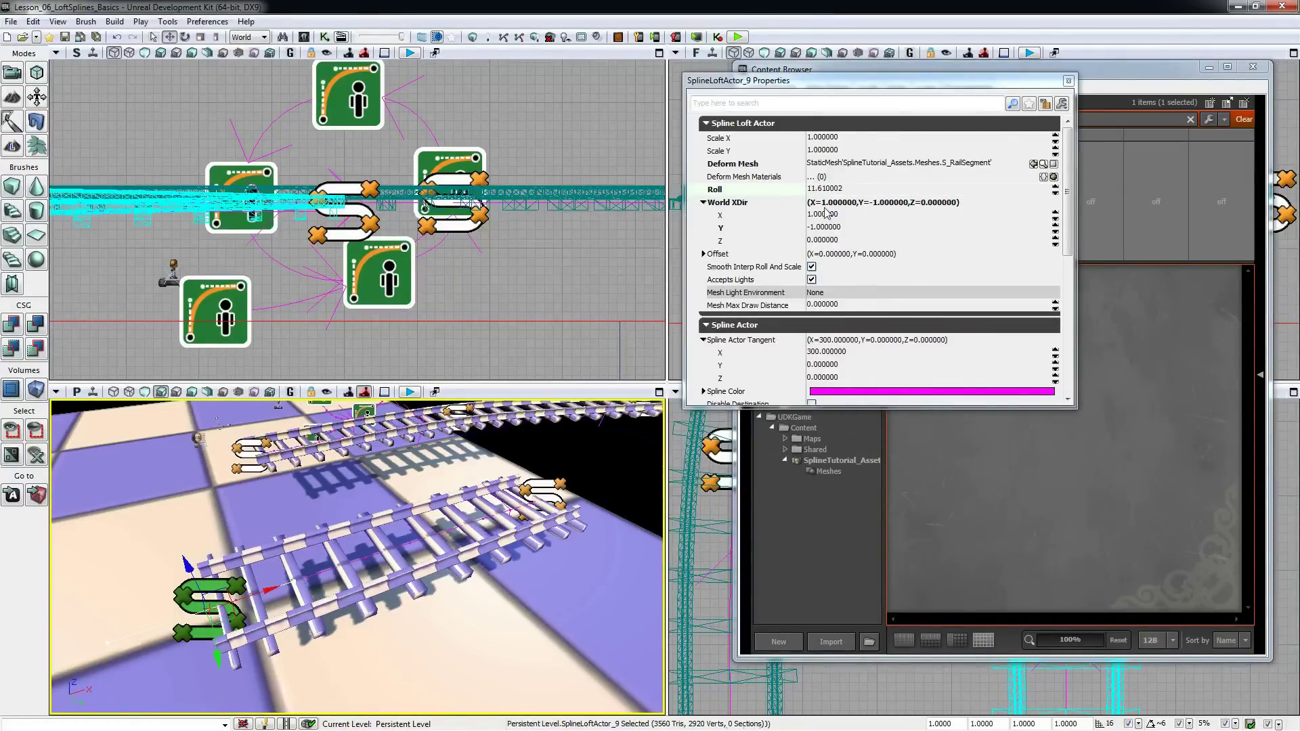
click(852, 190)
text(90)
key(Return)
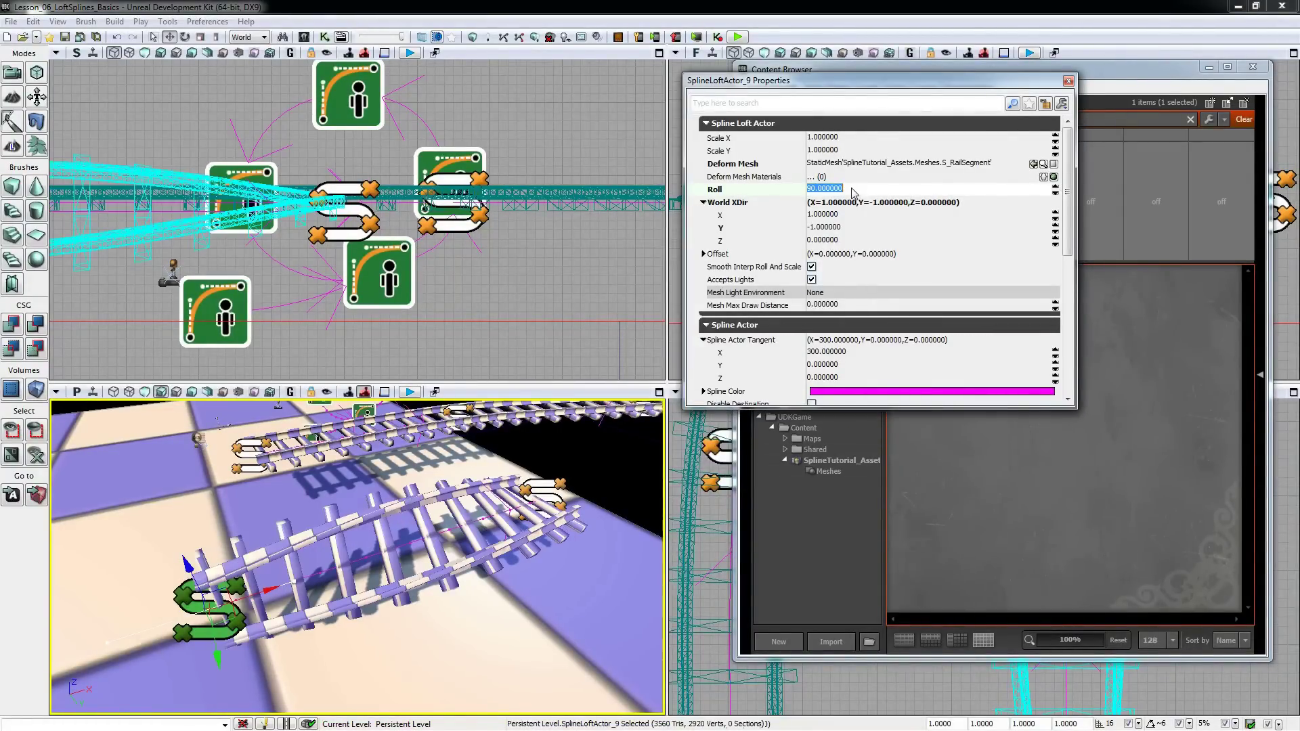
right_drag(352, 603, 412, 603)
mouse_move(413, 603)
mouse_down()
mouse_move(2, 578)
mouse_move(420, 620)
mouse_move(417, 598)
mouse_up()
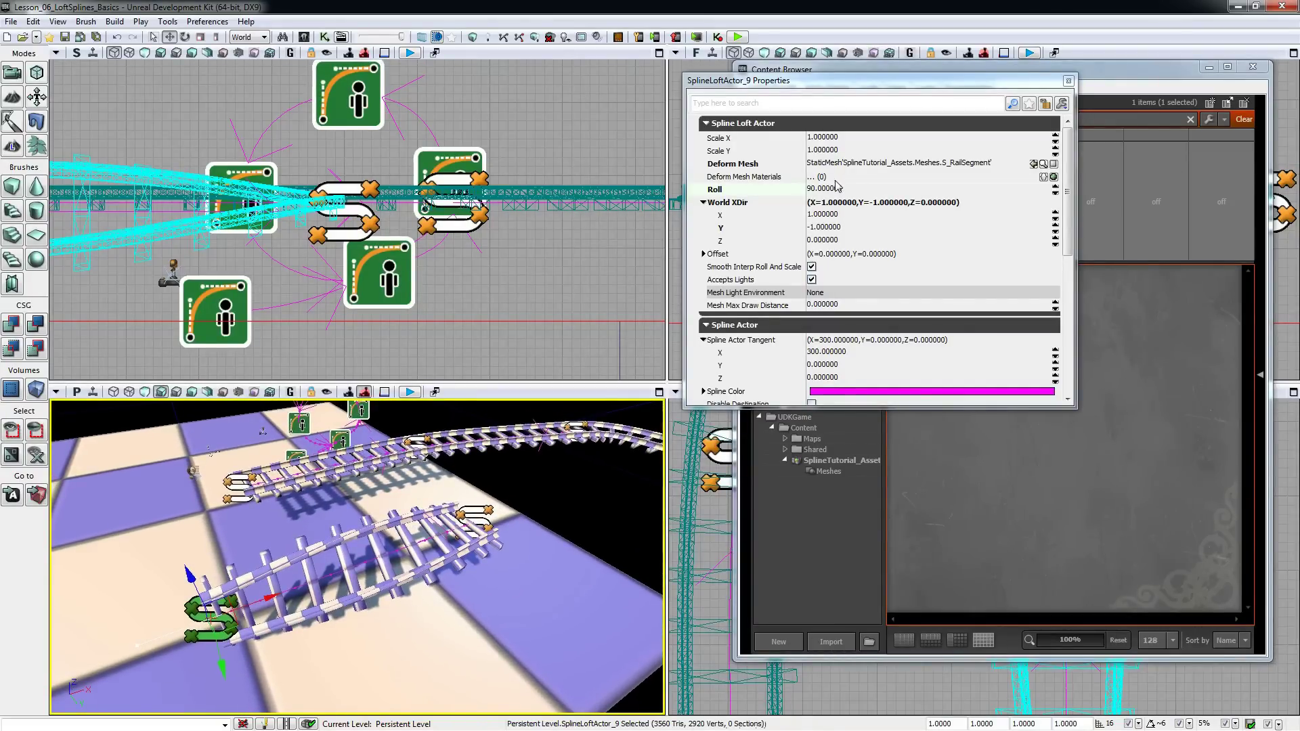
Step: Reset the starting loft actor's Roll to 0
drag(808, 189, 836, 192)
text(0)
key(Return)
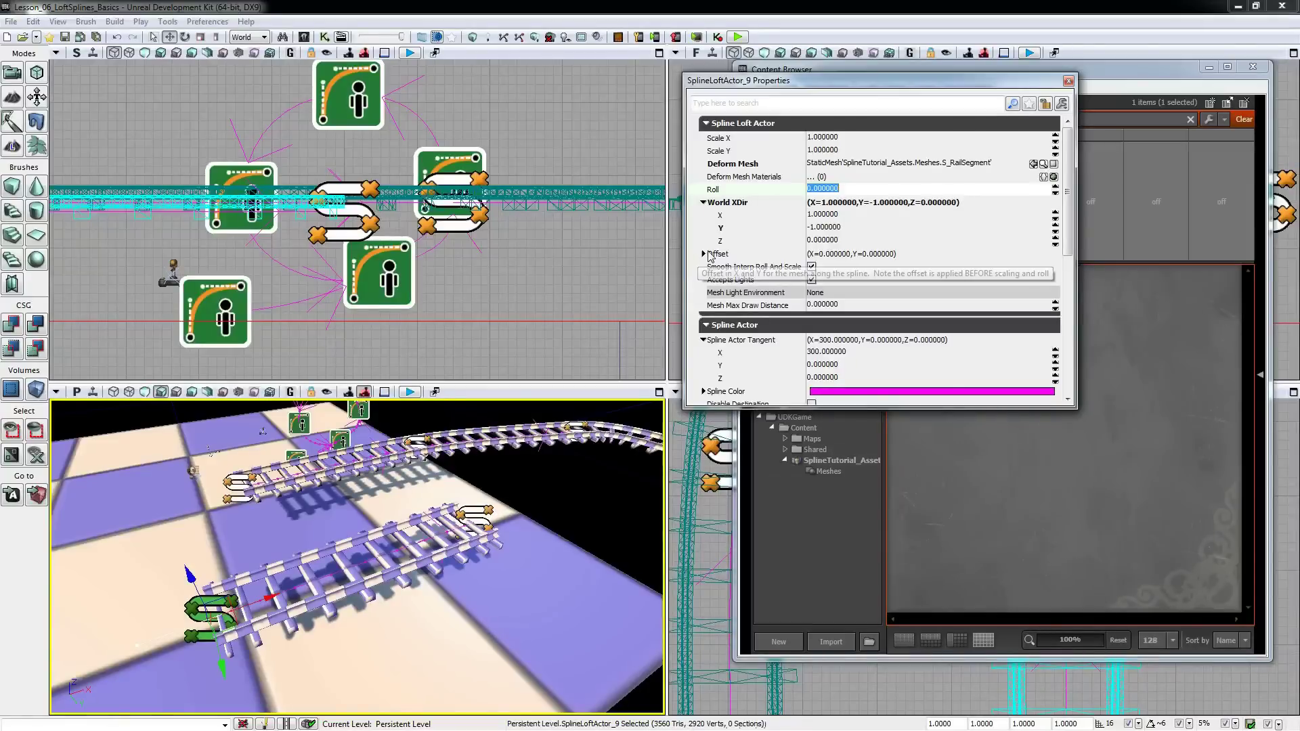
Step: Set the starting loft actor's Offset to X 7.87 and Y 14.72 to shift the rail mesh off the spline
click(703, 254)
mouse_move(318, 528)
mouse_down()
mouse_move(283, 599)
mouse_move(302, 563)
mouse_move(391, 497)
mouse_move(372, 474)
mouse_move(313, 509)
mouse_move(327, 508)
mouse_up()
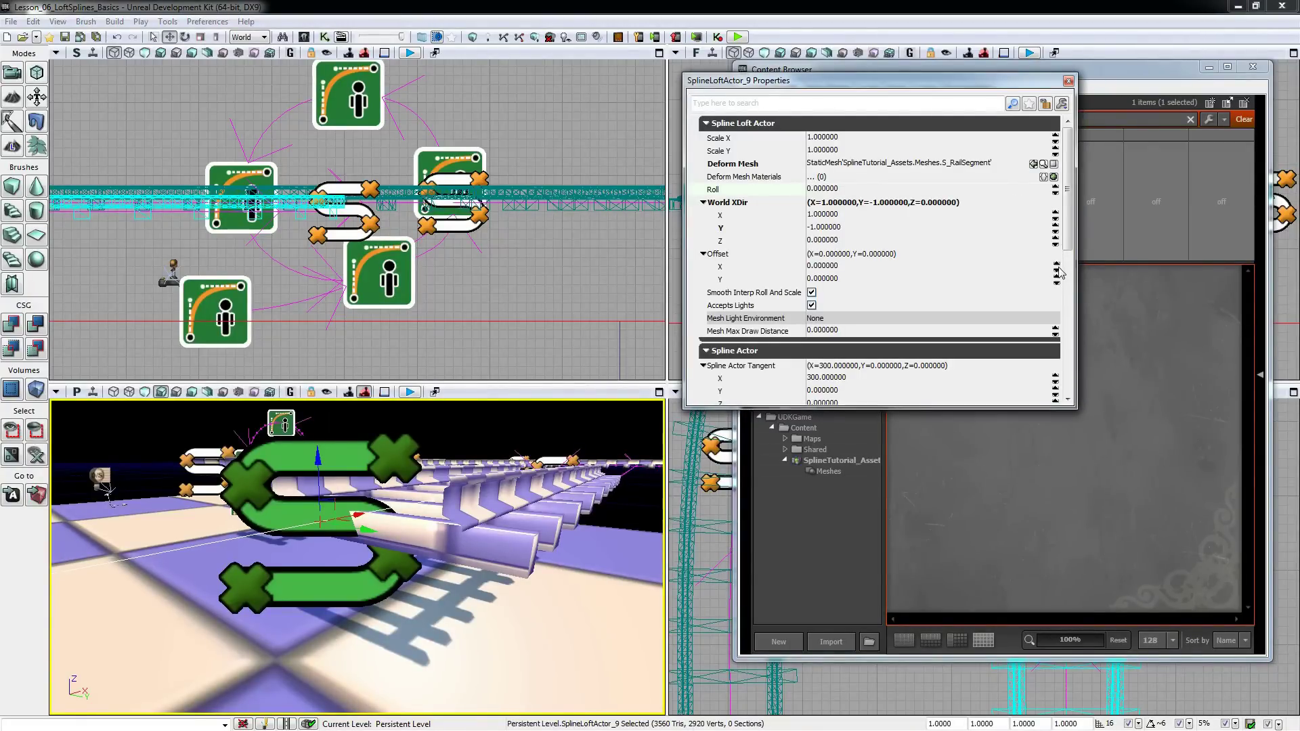
drag(1058, 272, 1053, 282)
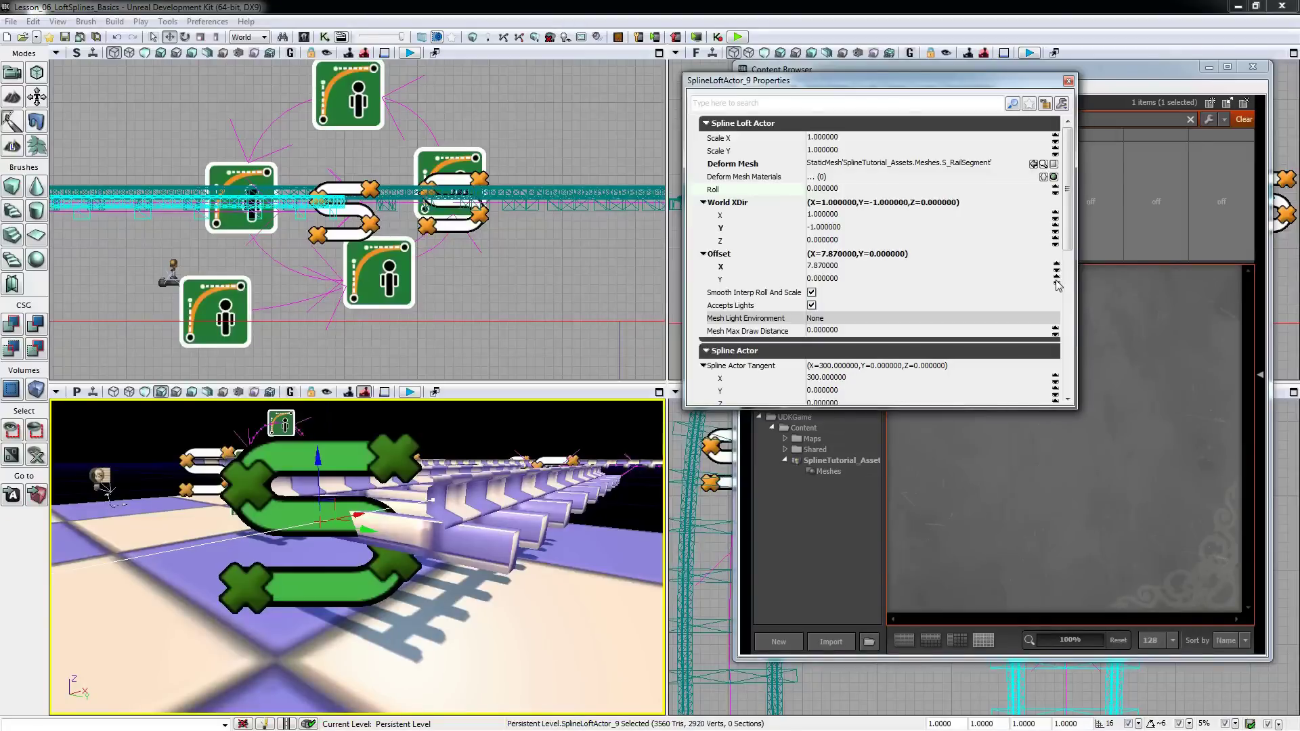
mouse_move(1059, 285)
mouse_down()
mouse_move(1059, 259)
mouse_move(1060, 288)
mouse_up()
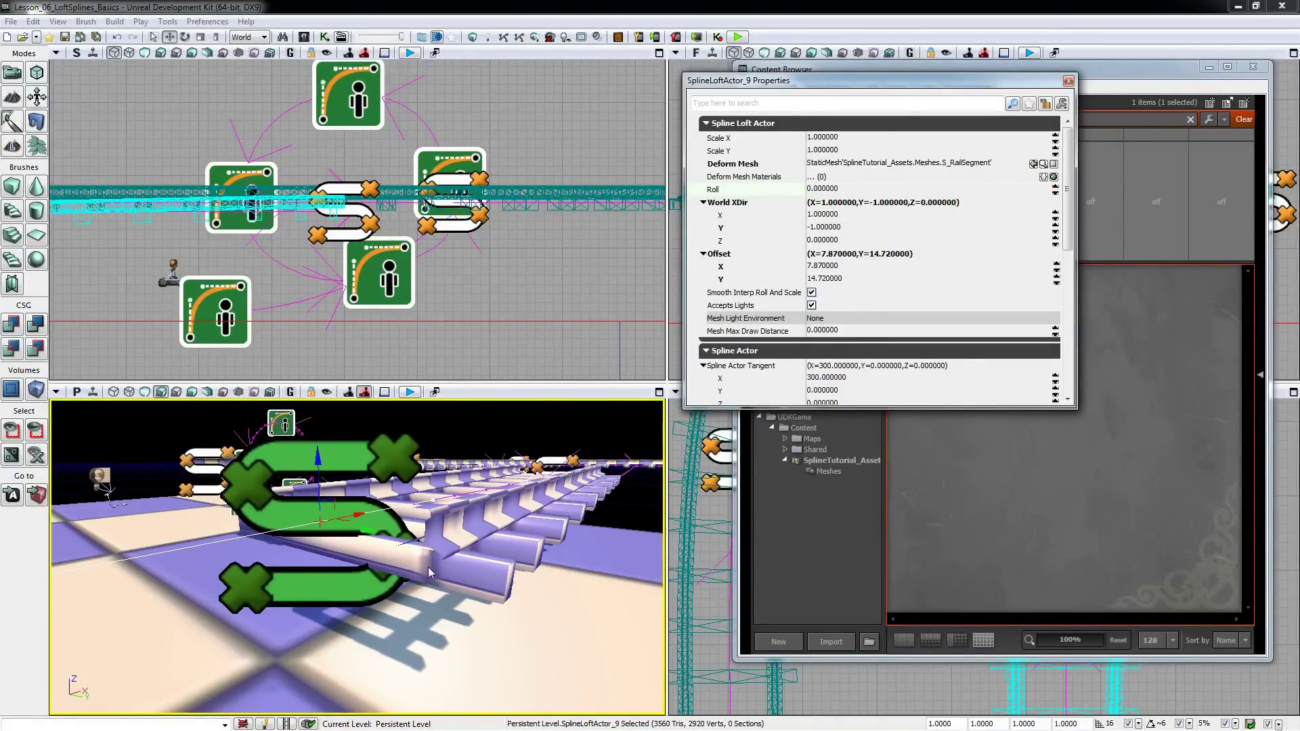
right_drag(429, 567, 488, 550)
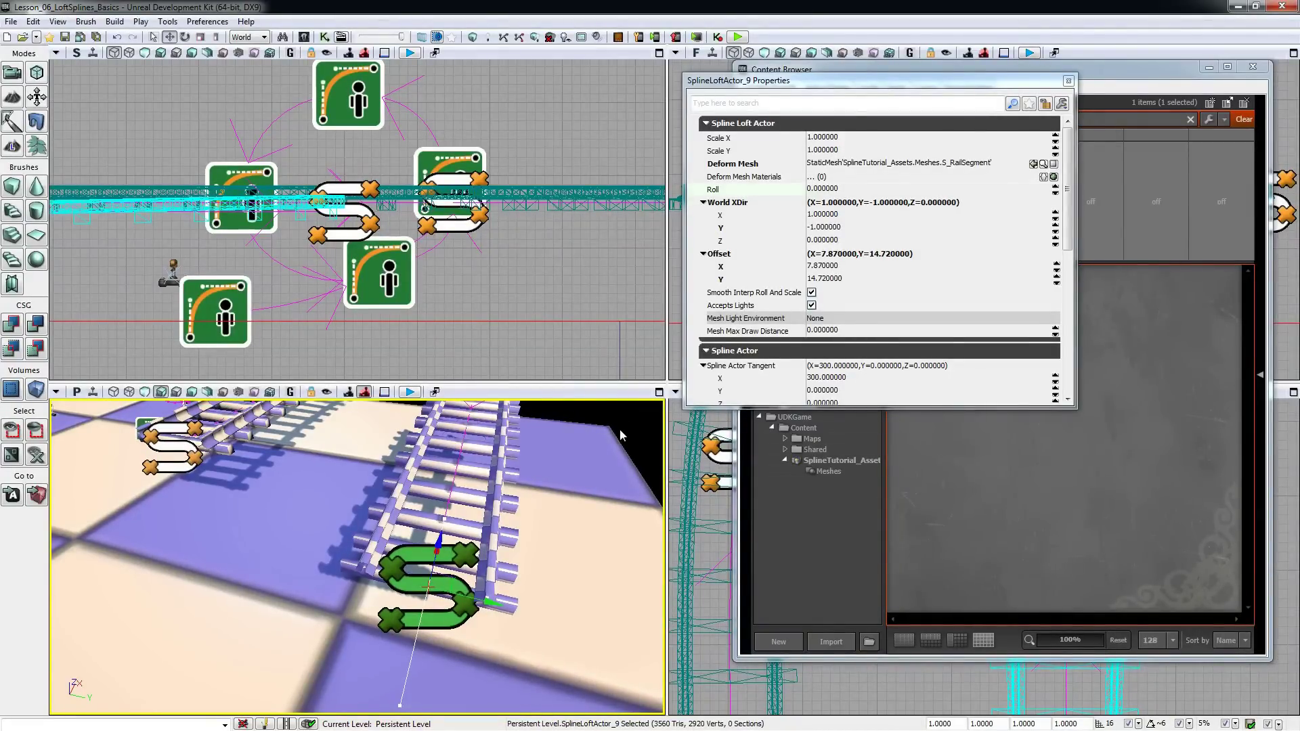
Step: Clear the asset search in the Content Browser and filter the assets to Static Meshes
click(1086, 470)
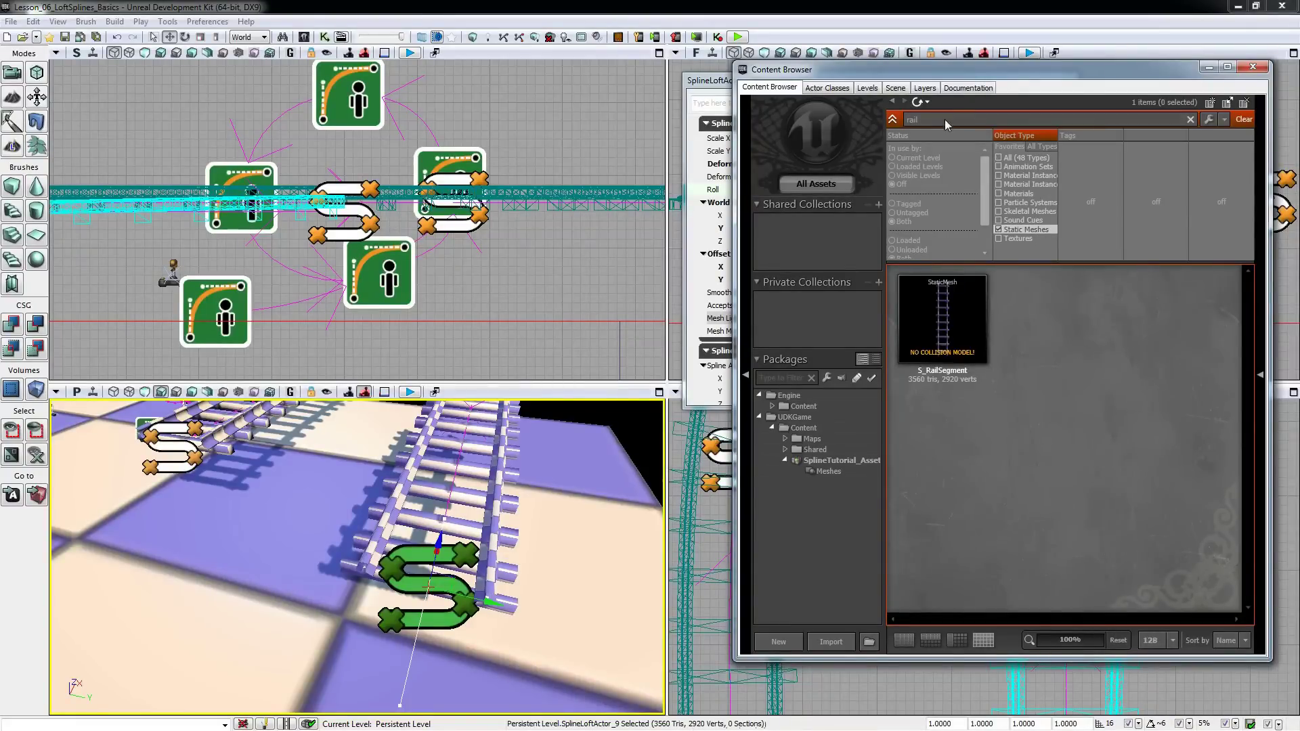
click(1248, 122)
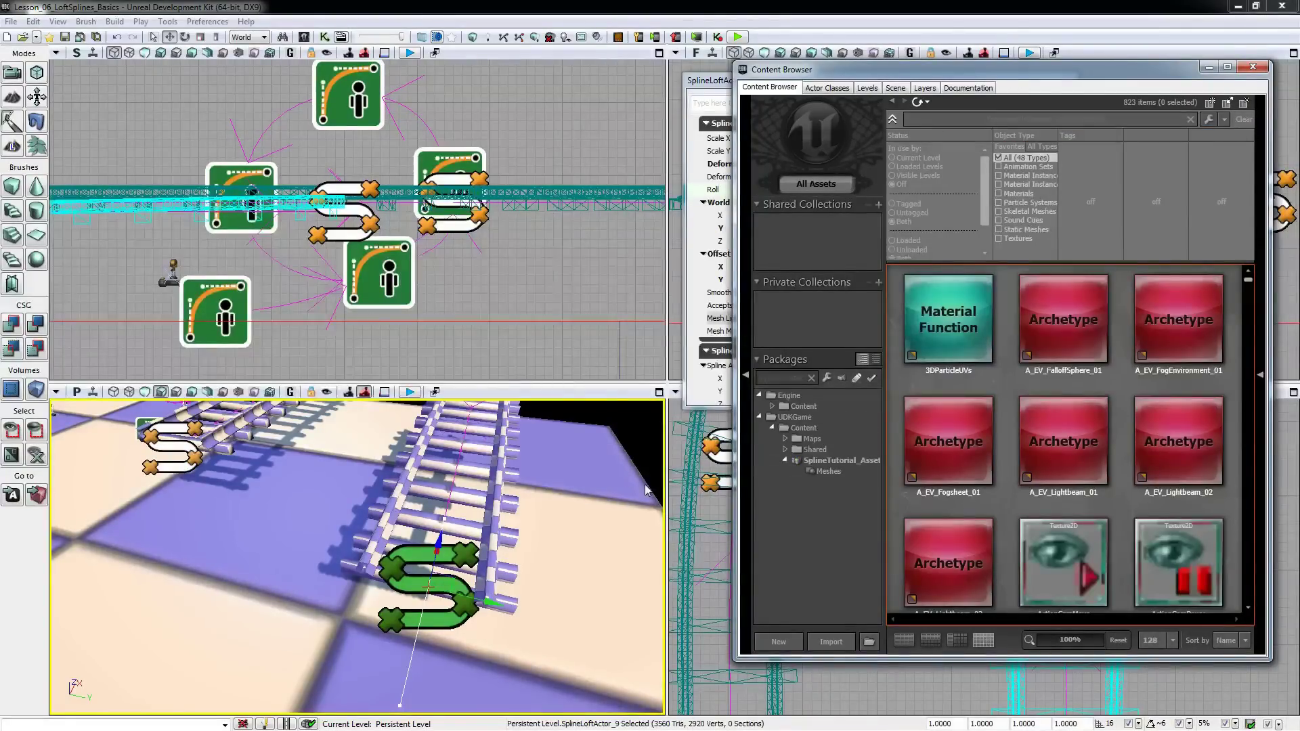
click(1030, 231)
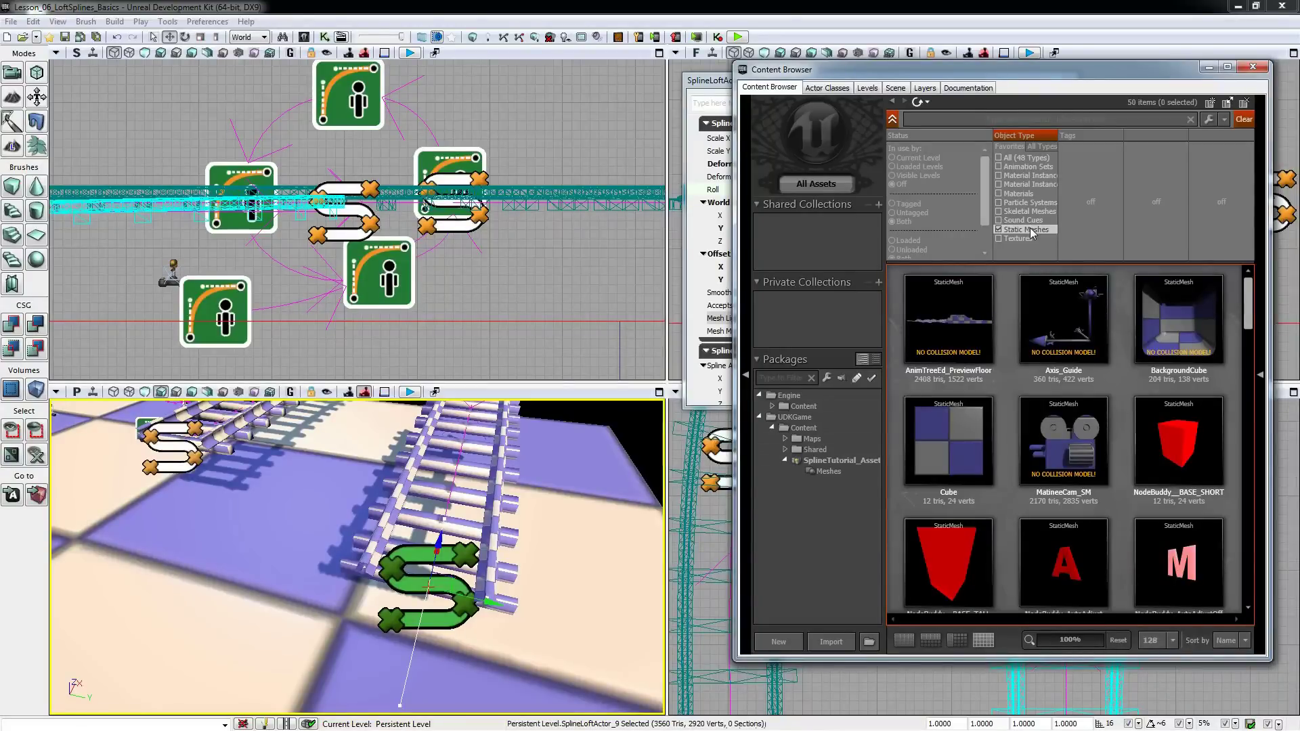
Step: Rotate the loft actor at the far end of the rail segment to bend the track, and undo the excess rotation
right_drag(612, 462, 395, 505)
middle_drag(394, 505, 606, 462)
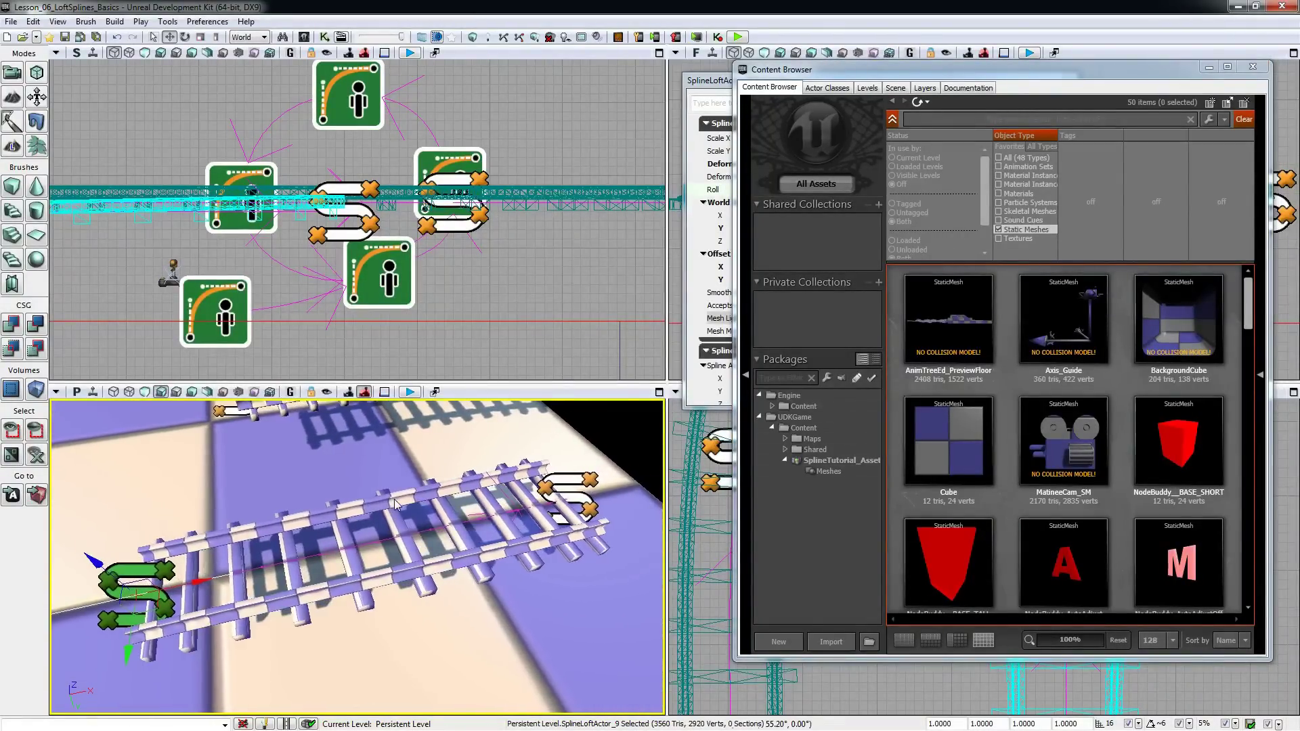
scroll(605, 461, down, 3)
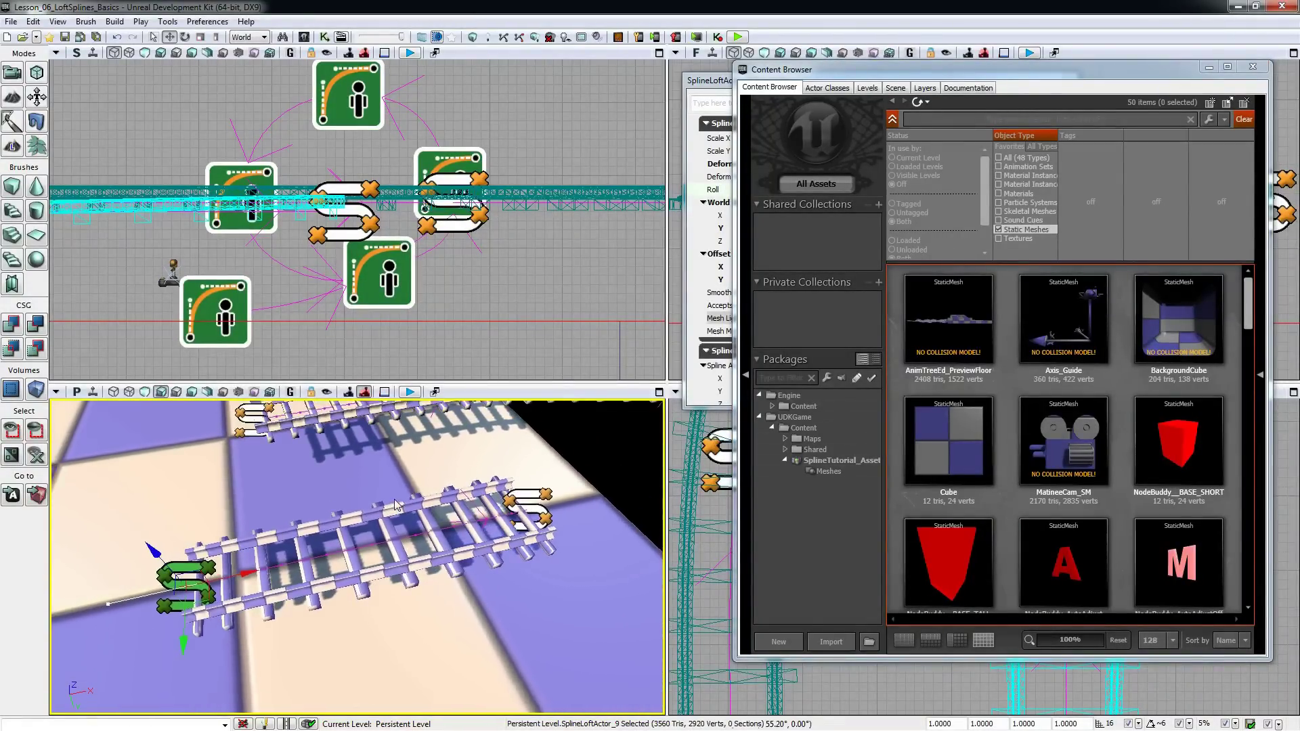
click(543, 496)
key(space)
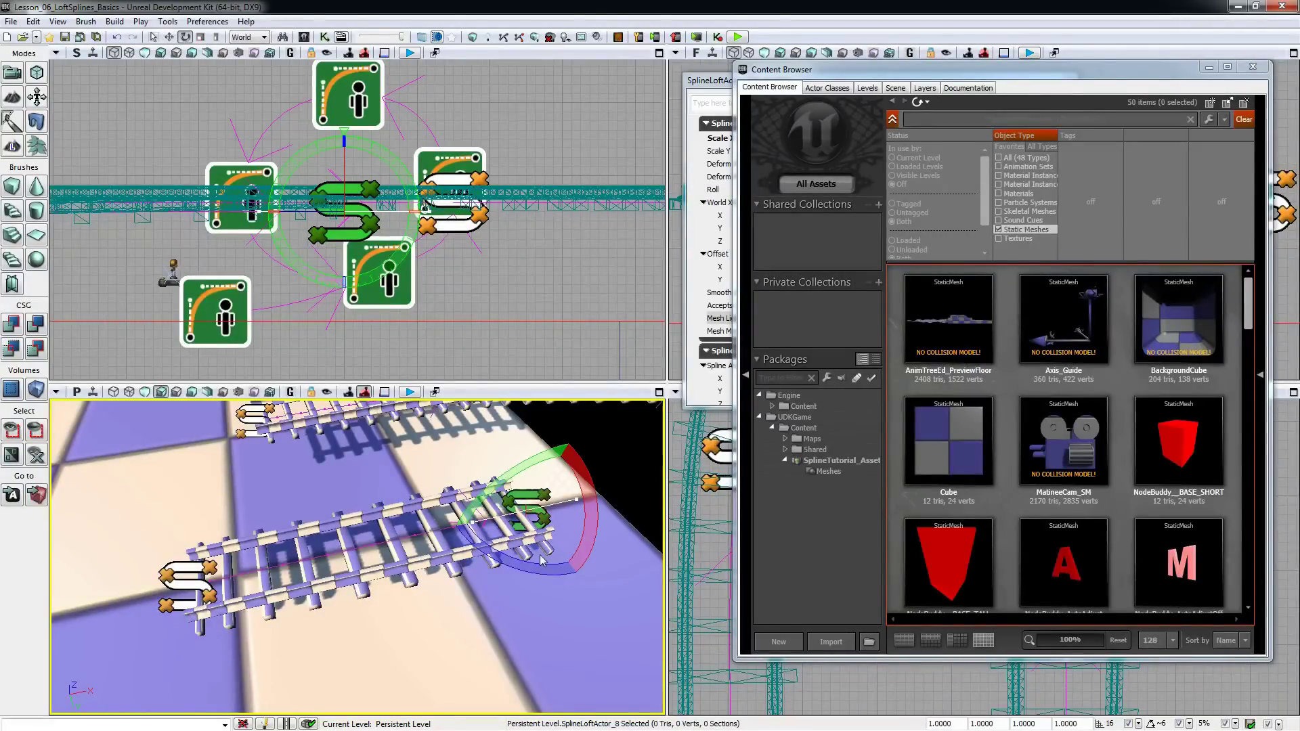
mouse_move(537, 576)
mouse_down()
mouse_move(480, 594)
mouse_move(586, 589)
mouse_move(562, 535)
mouse_move(545, 568)
mouse_up()
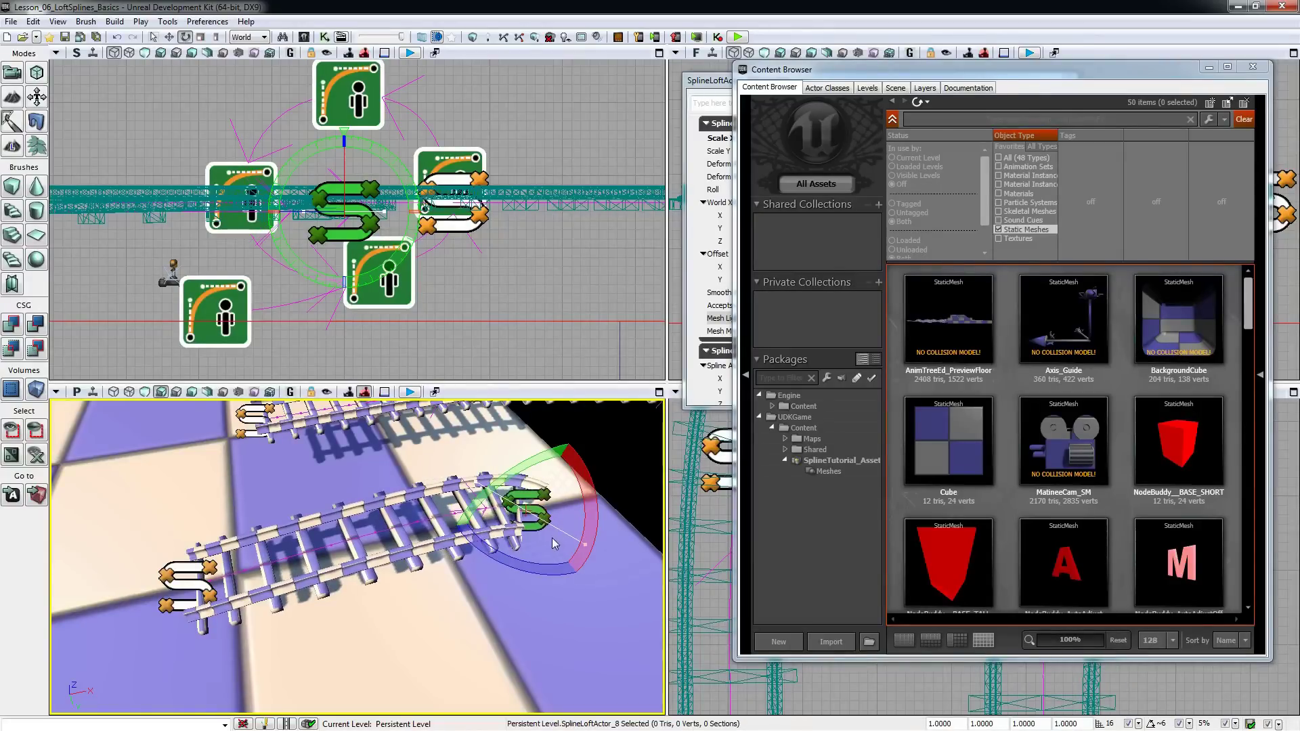
drag(472, 487, 95, 437)
key(ctrl+z)
key(ctrl+z)
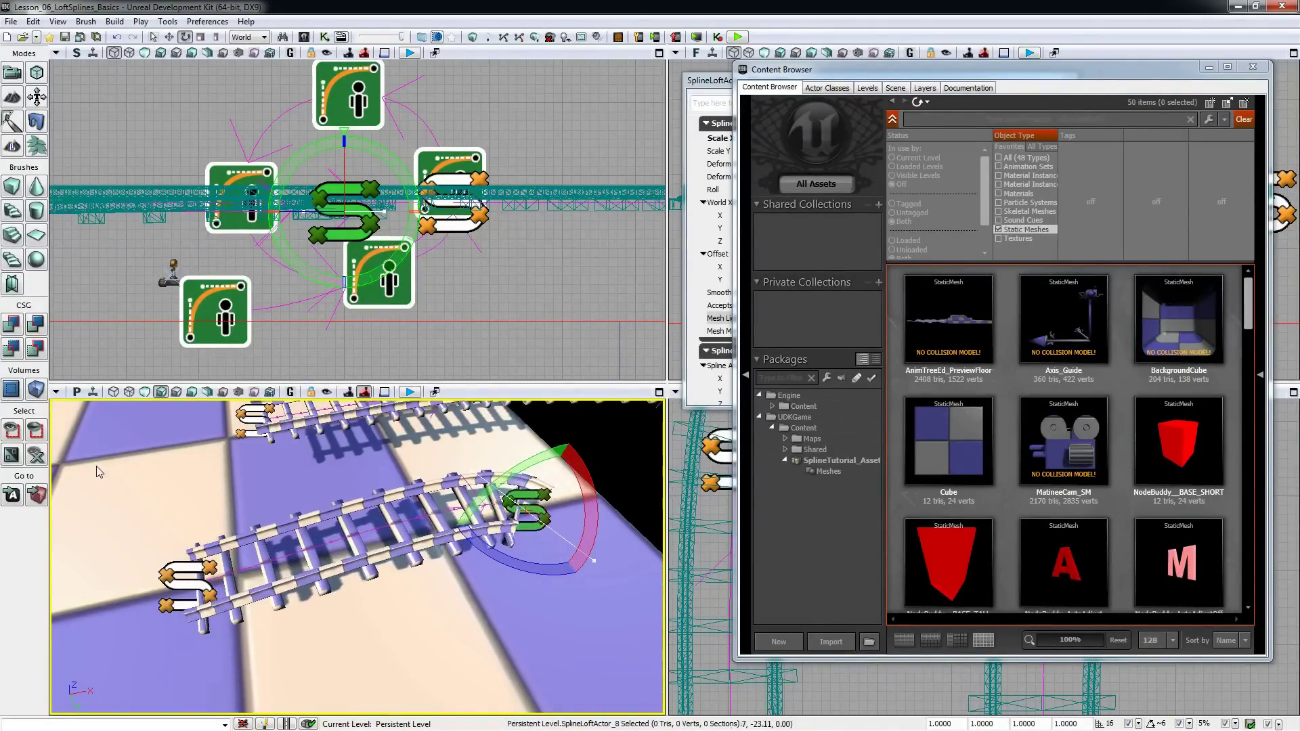
Step: Move the Content Browser aside and pull the far loft actor's tangent handle outward in the top view to curve the rail segment strongly
click(1061, 79)
drag(1062, 80, 1299, 85)
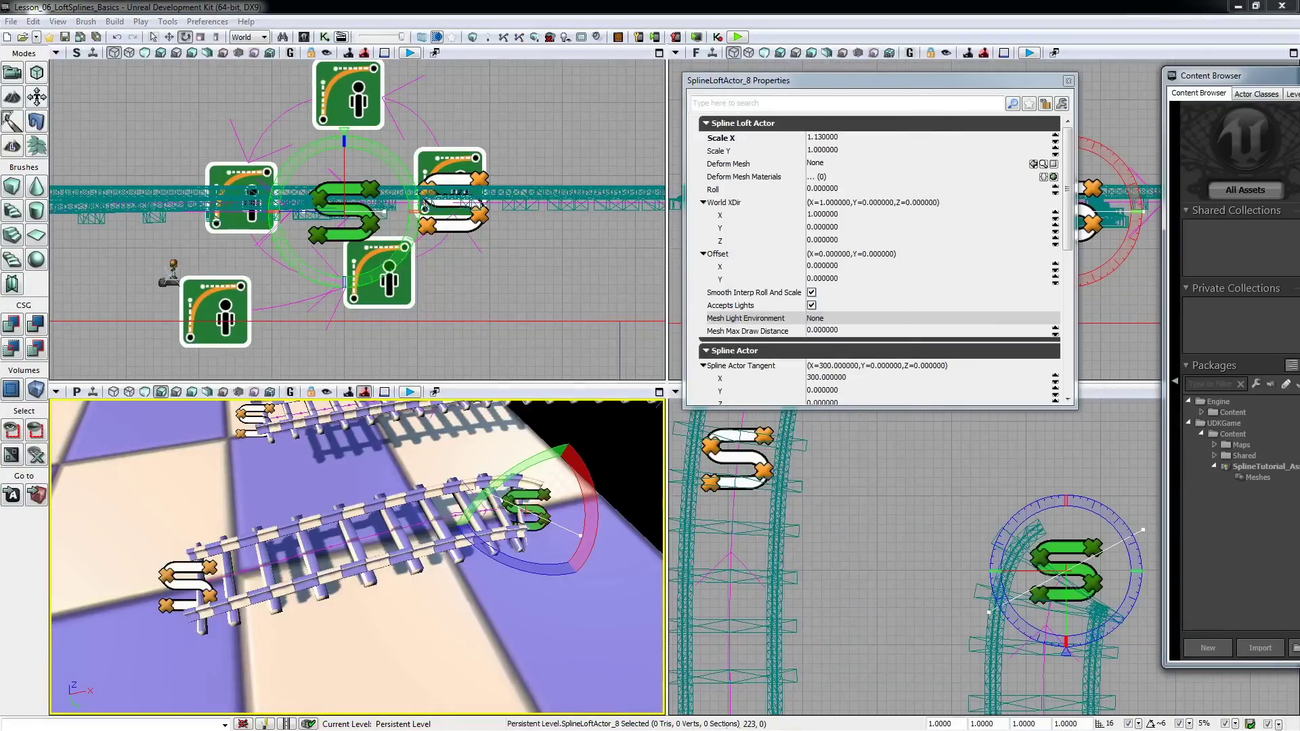
right_drag(969, 544, 807, 485)
scroll(989, 489, down, 6)
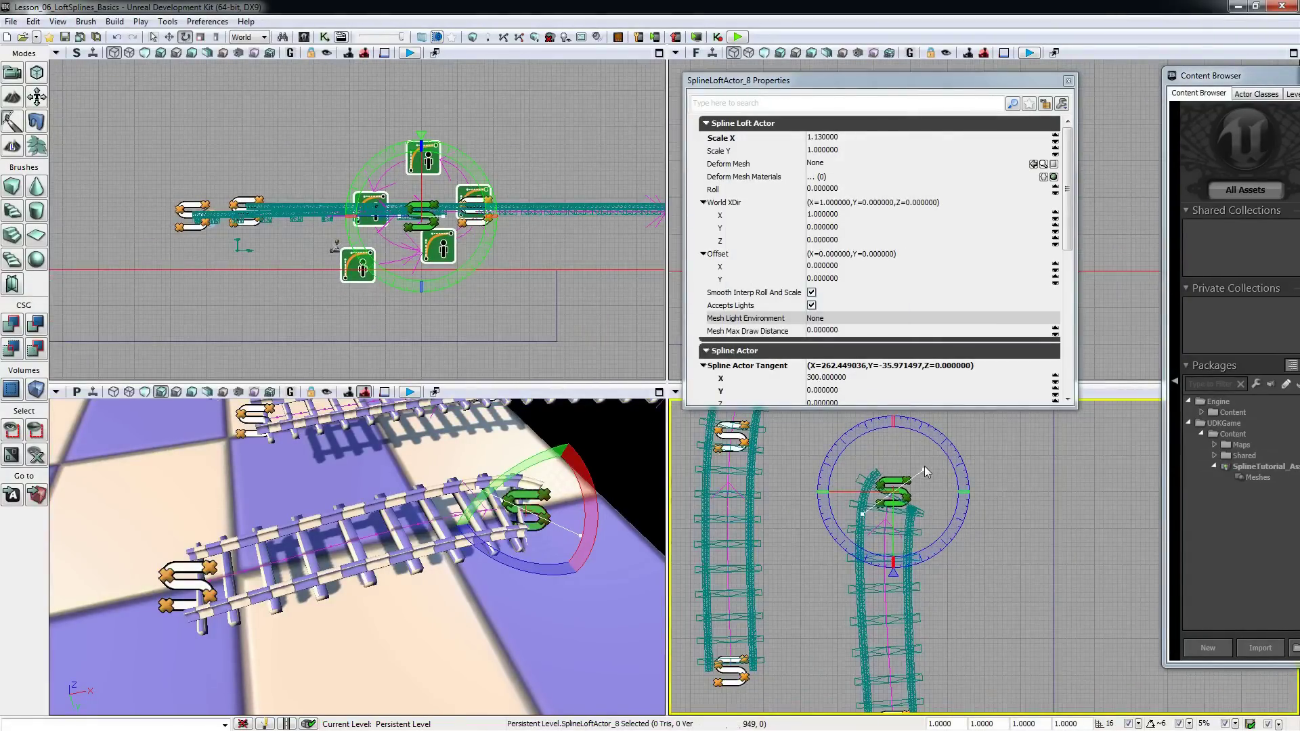
drag(924, 466, 1261, 400)
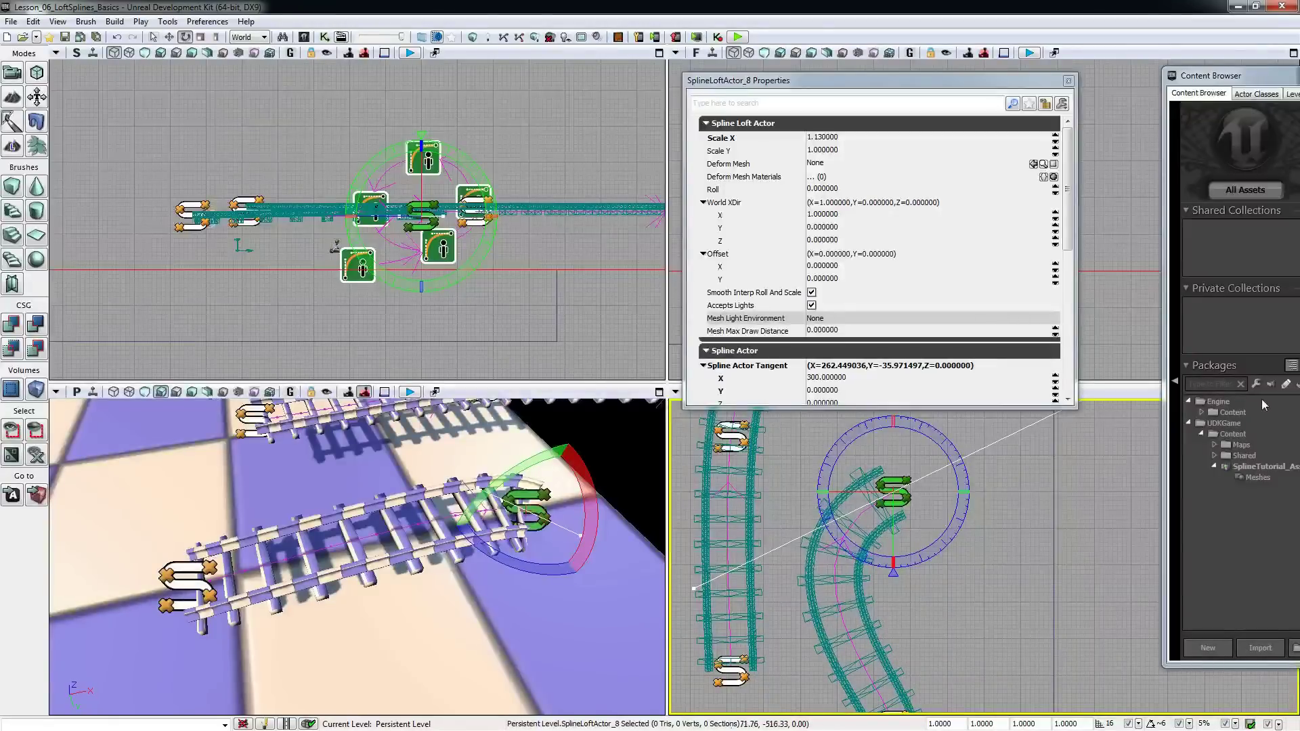
Step: Examine how the curved rail segment's mesh deforms in wireframe, and restore the textured view
right_drag(551, 596, 501, 554)
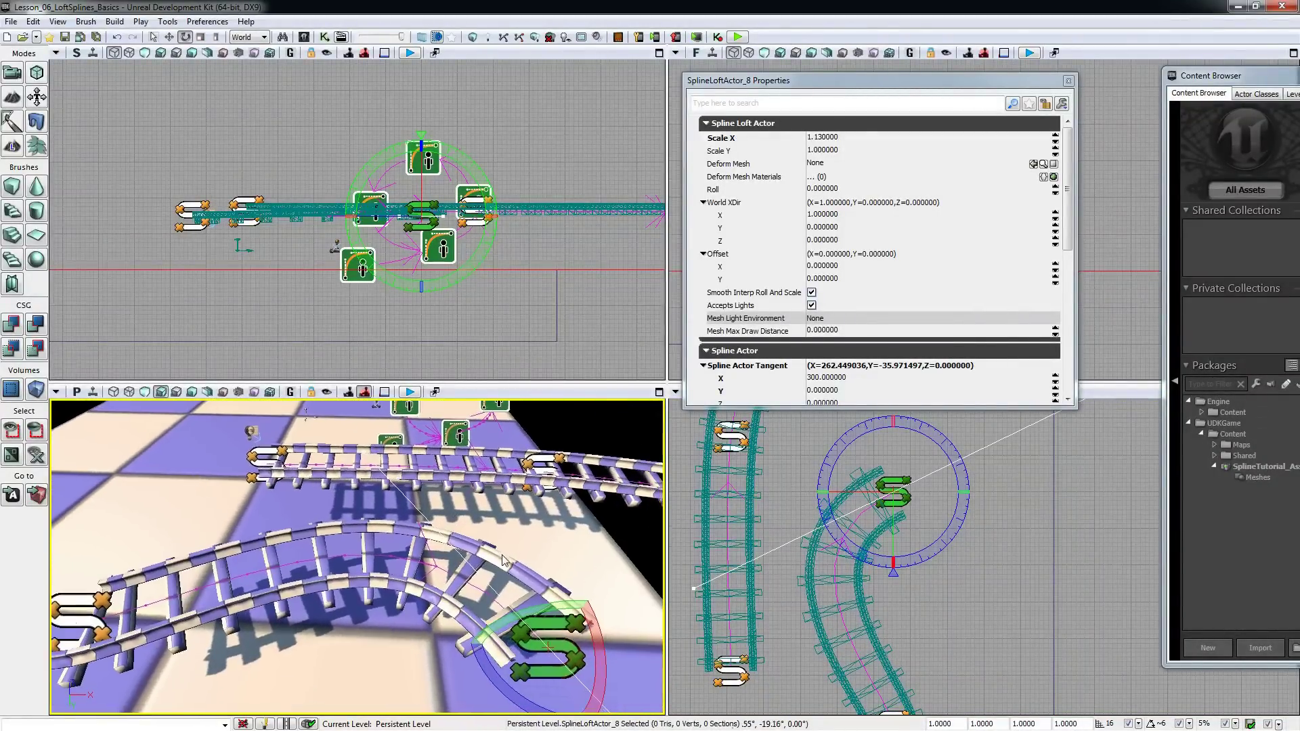
click(128, 392)
drag(246, 547, 323, 608)
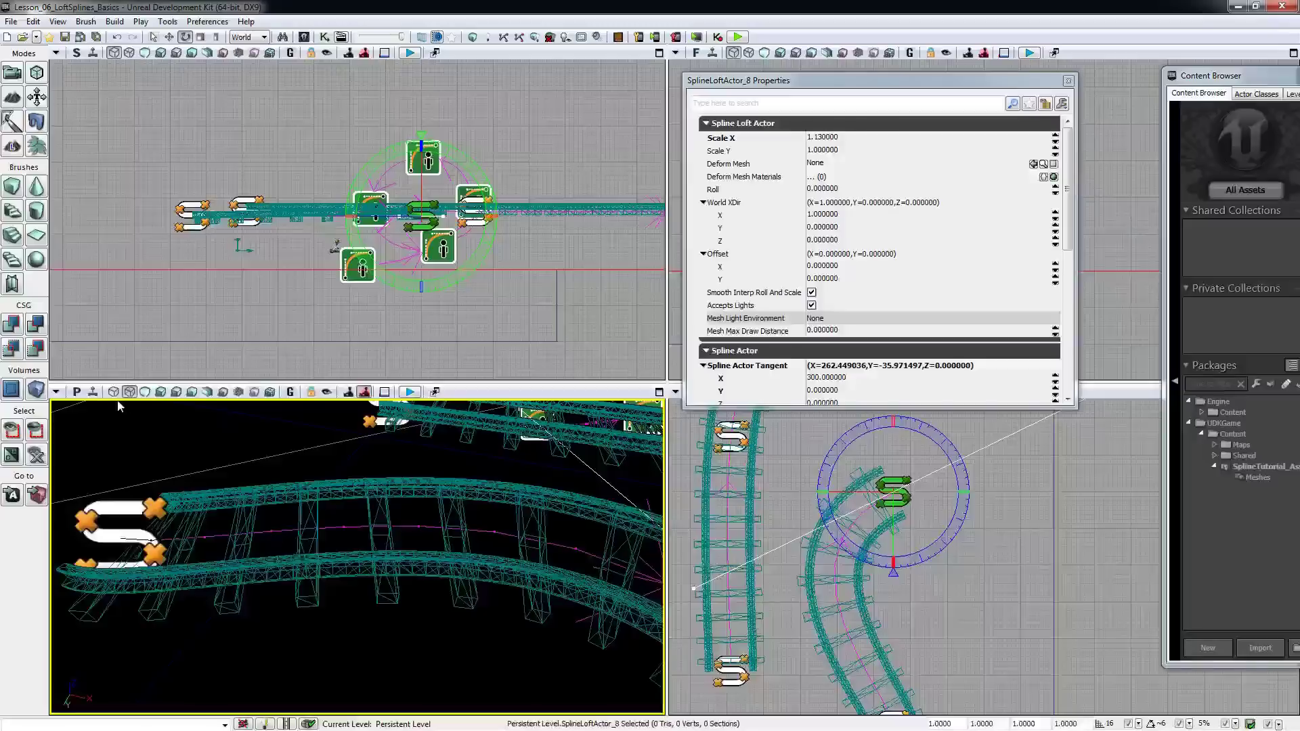
click(192, 392)
click(161, 393)
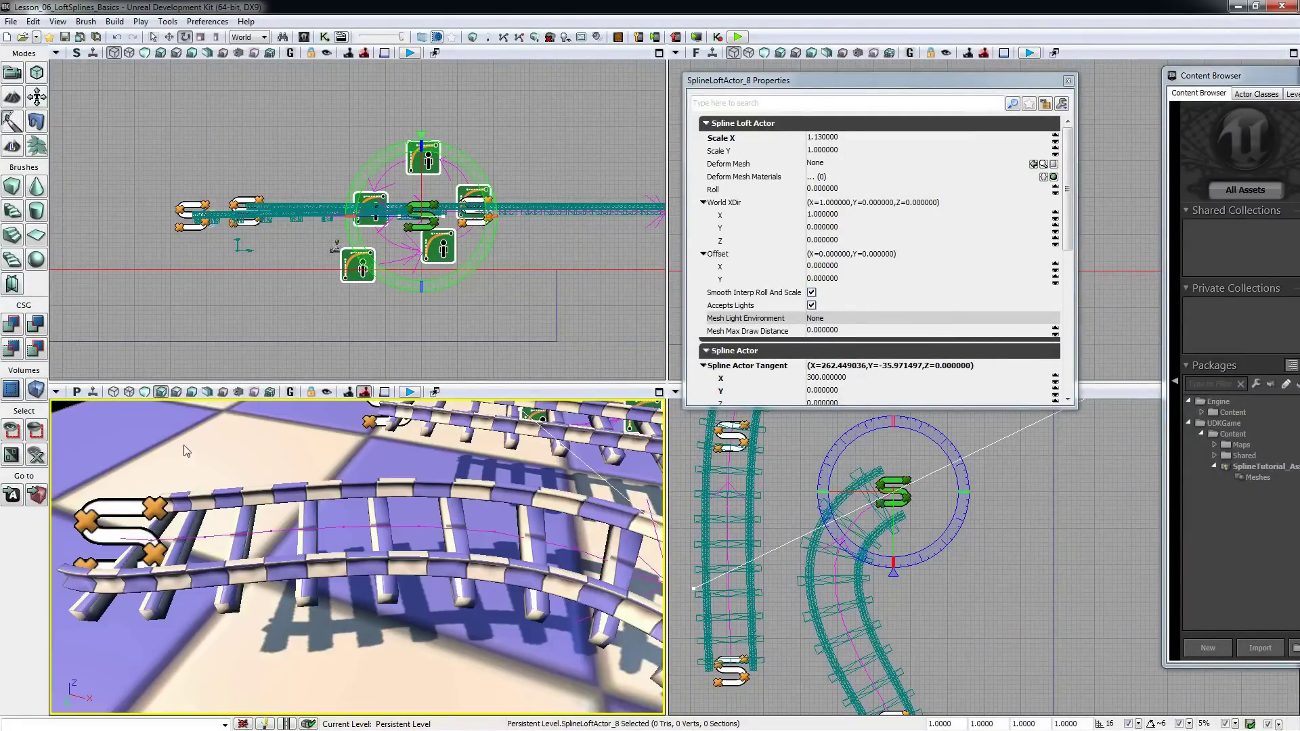
middle_drag(316, 534, 325, 501)
Step: Select the starting loft actor and inspect the Axis_Guide mesh in wireframe in the Static Mesh Editor
click(165, 526)
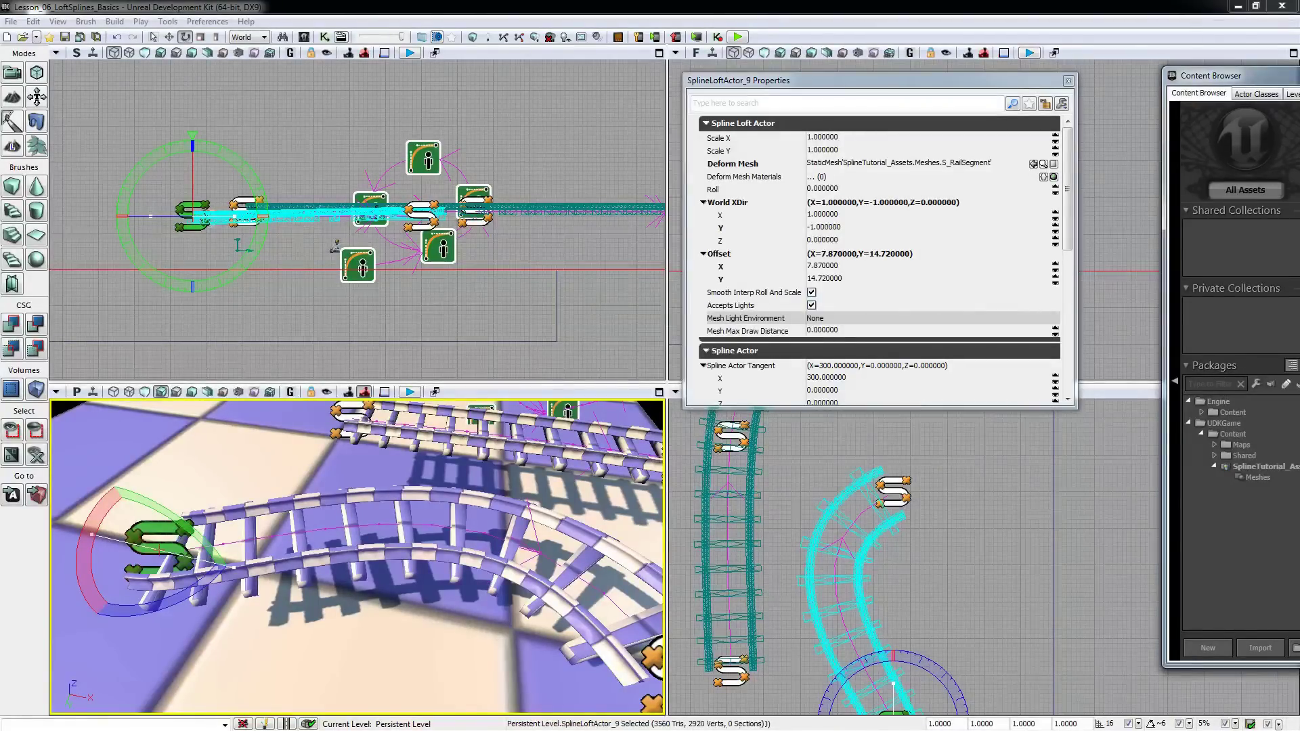
double_click(239, 247)
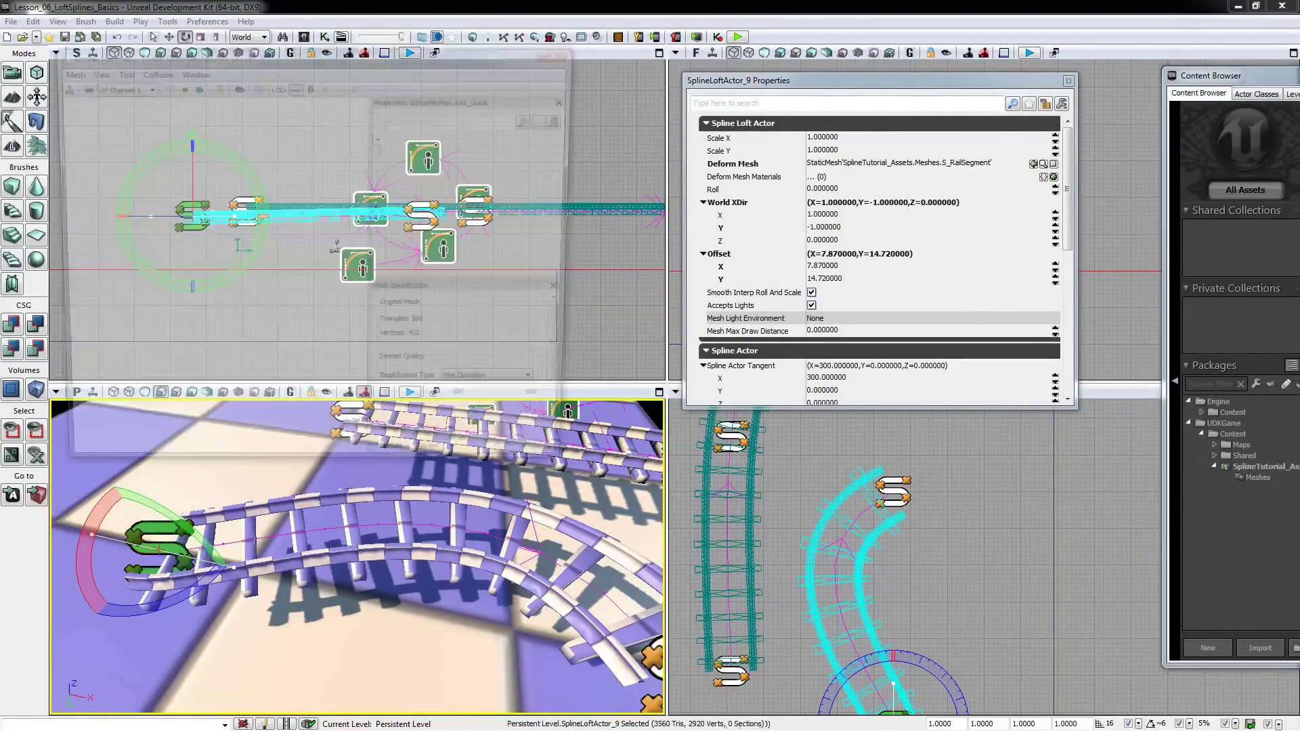
click(162, 85)
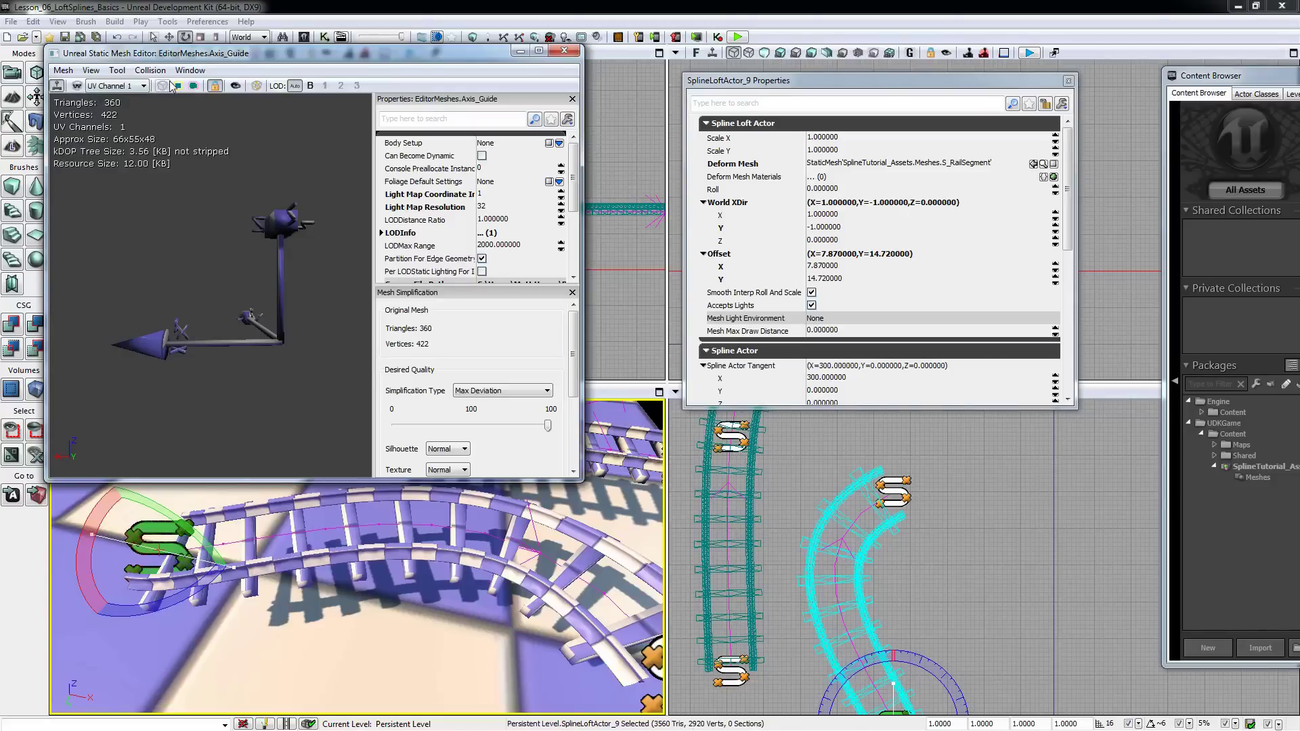
drag(242, 236, 132, 348)
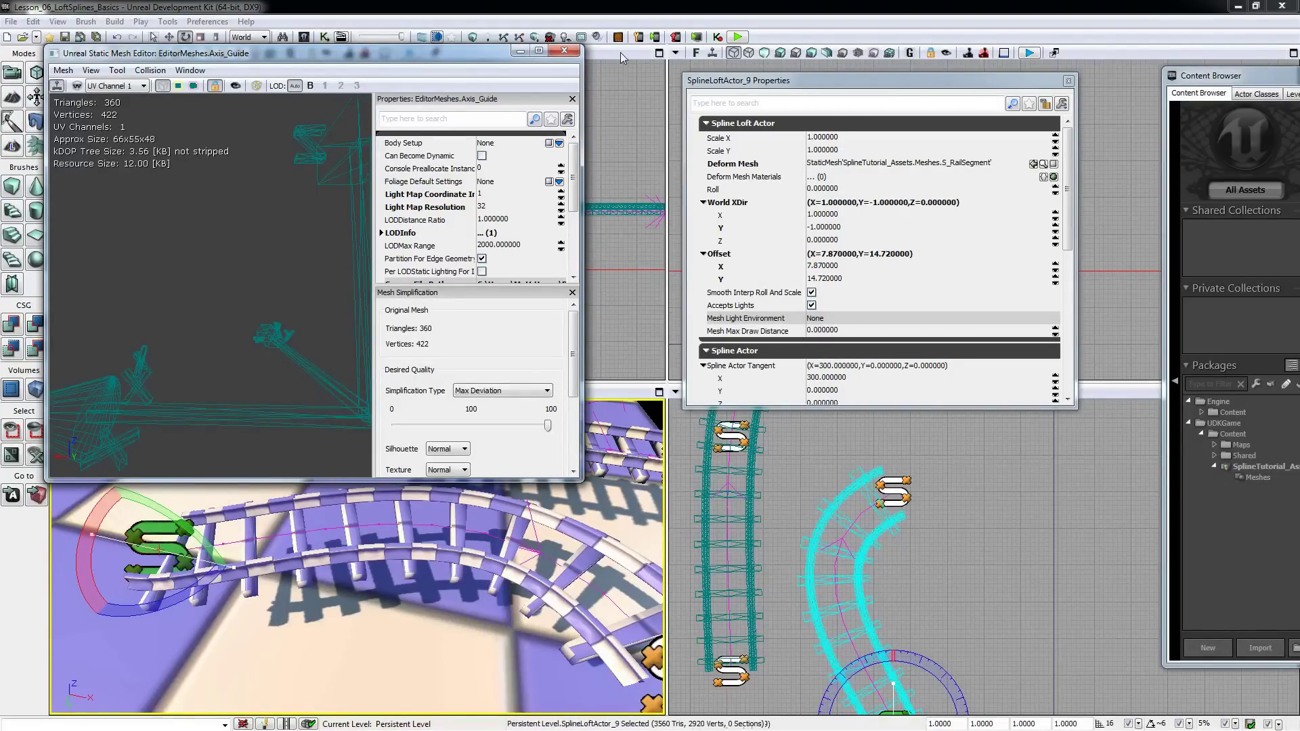
click(564, 51)
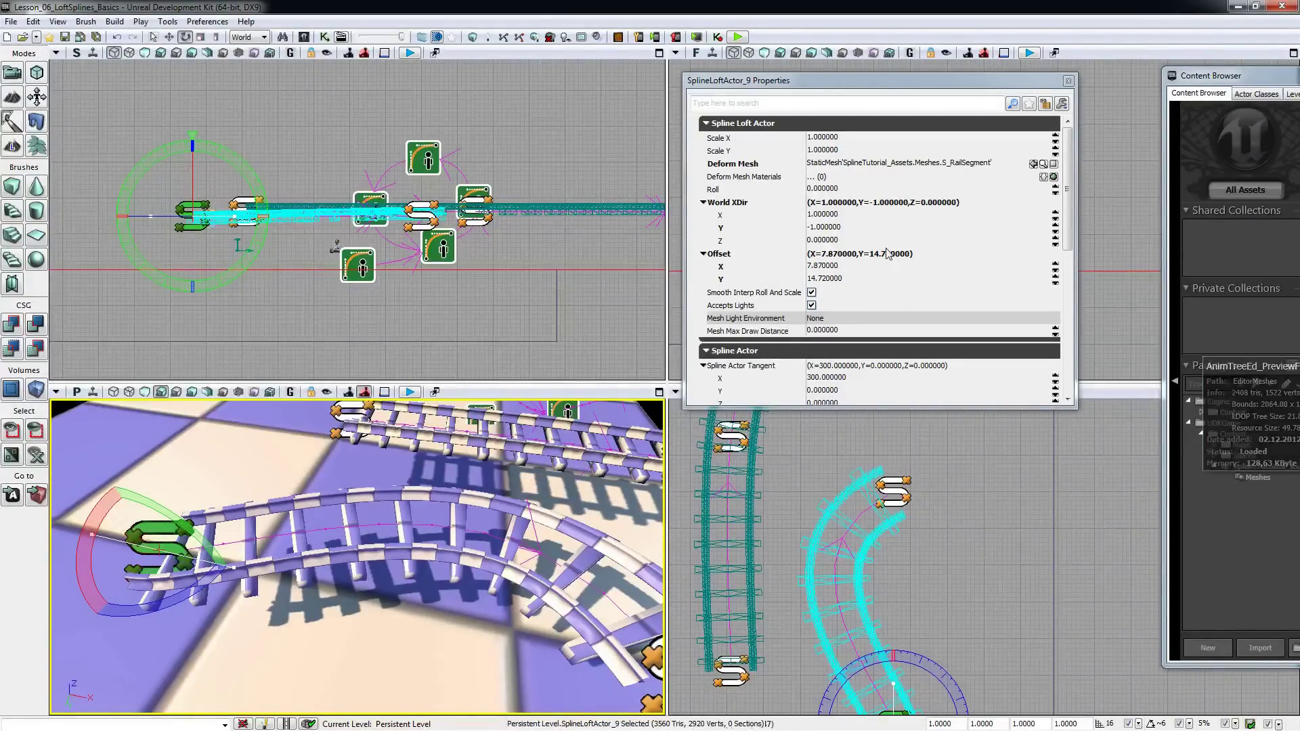
Step: Assign the Axis_Guide mesh as the starting loft actor's Deform Mesh and inspect the deformed result along the spline
click(1034, 164)
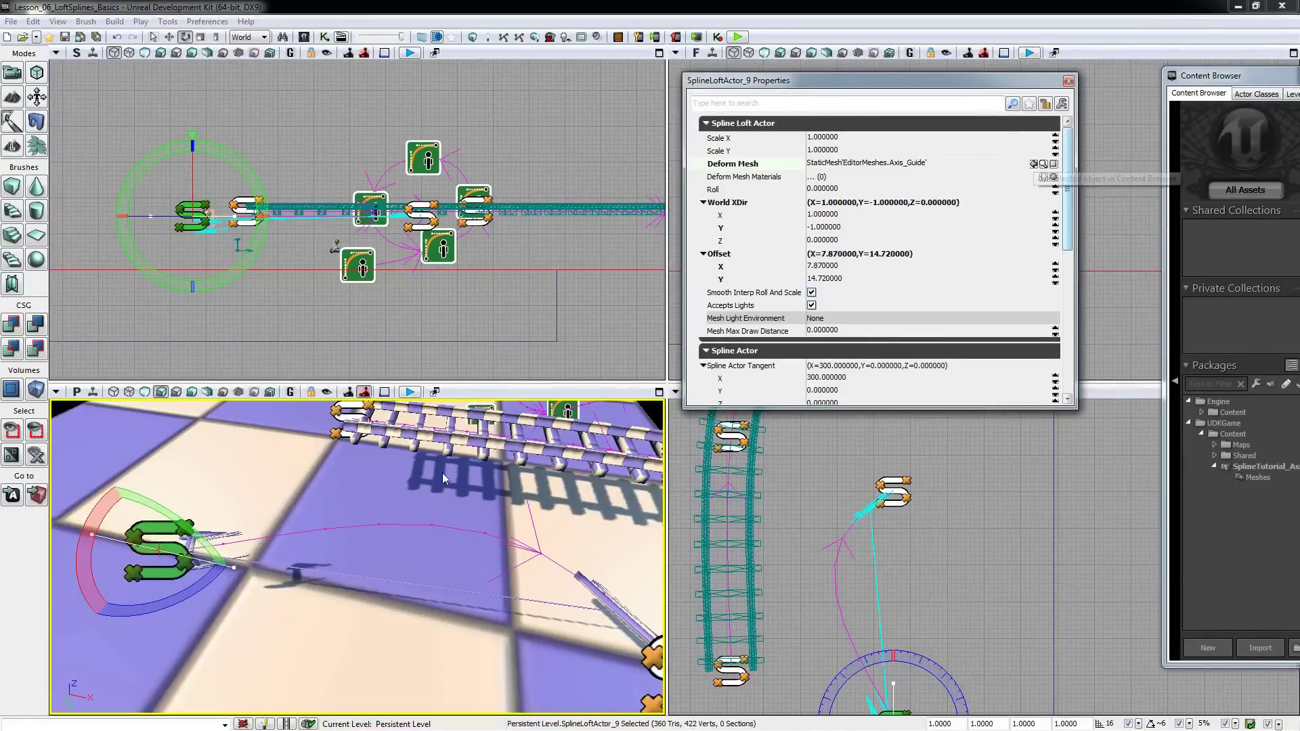
alt+drag(441, 473, 75, 512)
right_drag(75, 510, 54, 464)
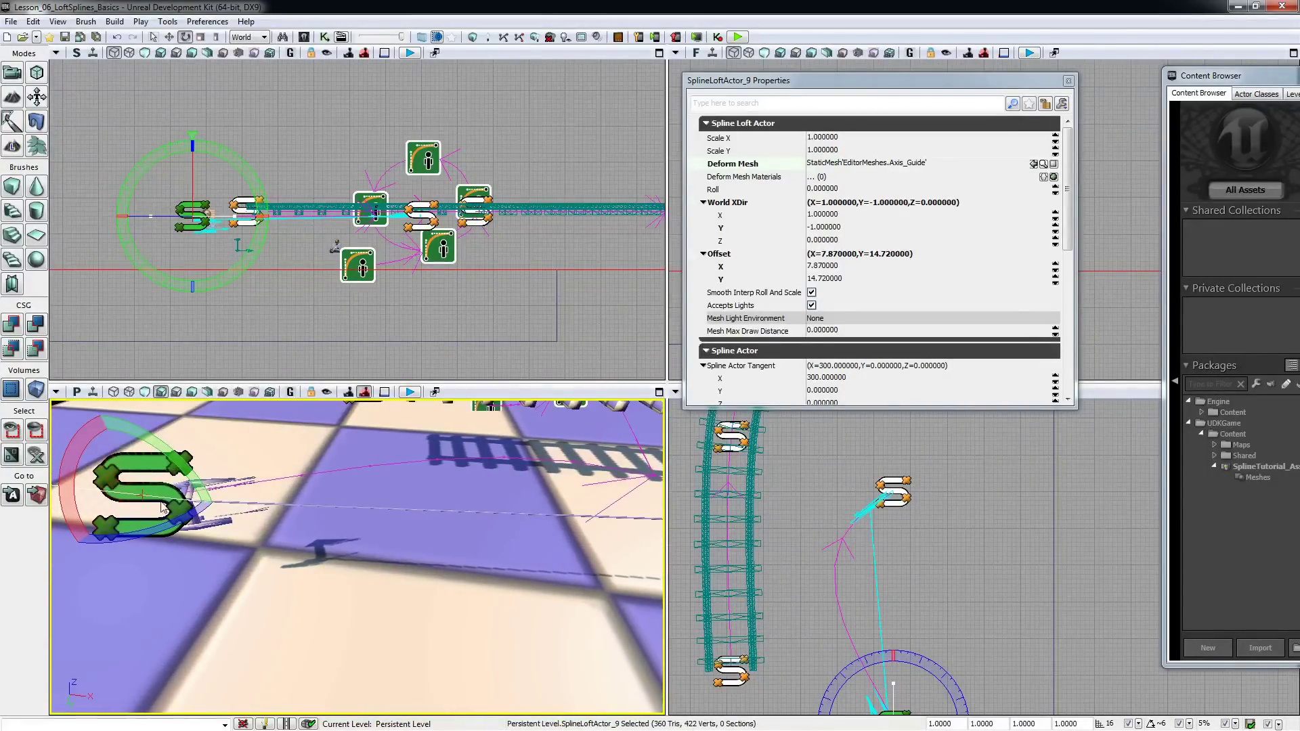
right_drag(232, 507, 419, 489)
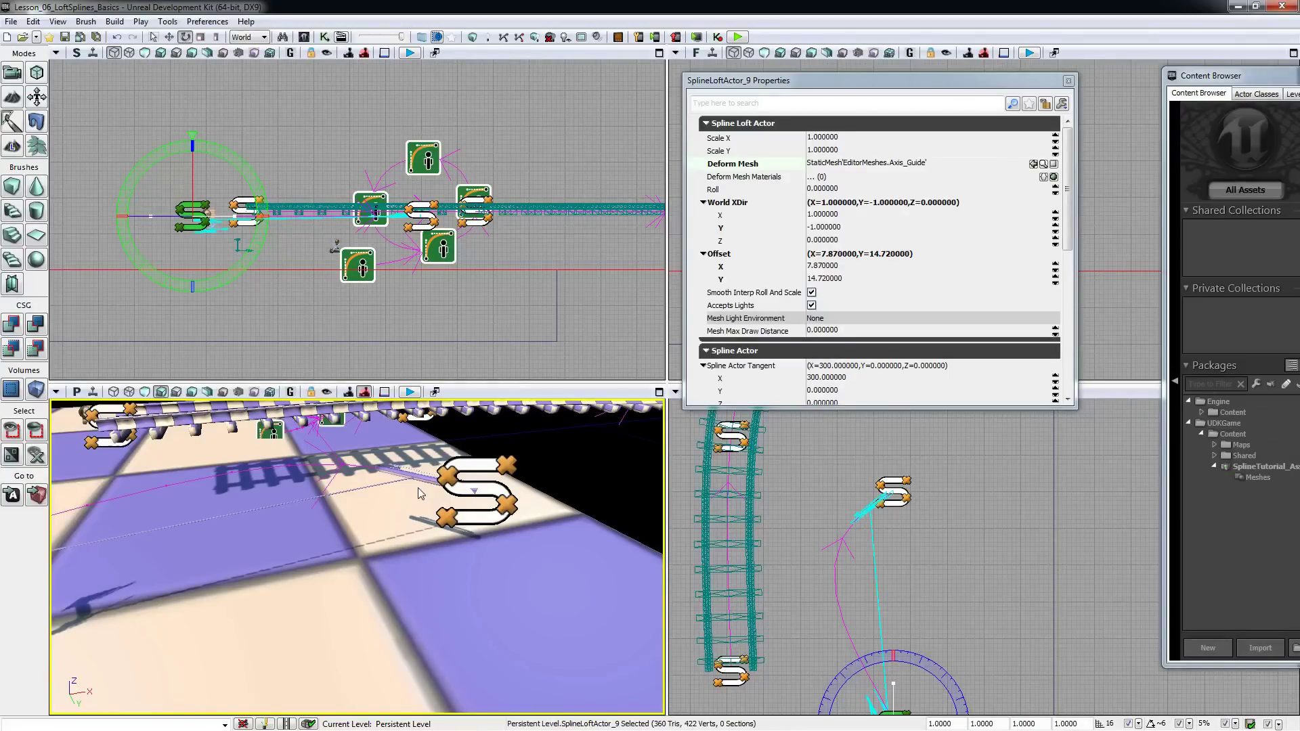
right_drag(417, 488, 336, 477)
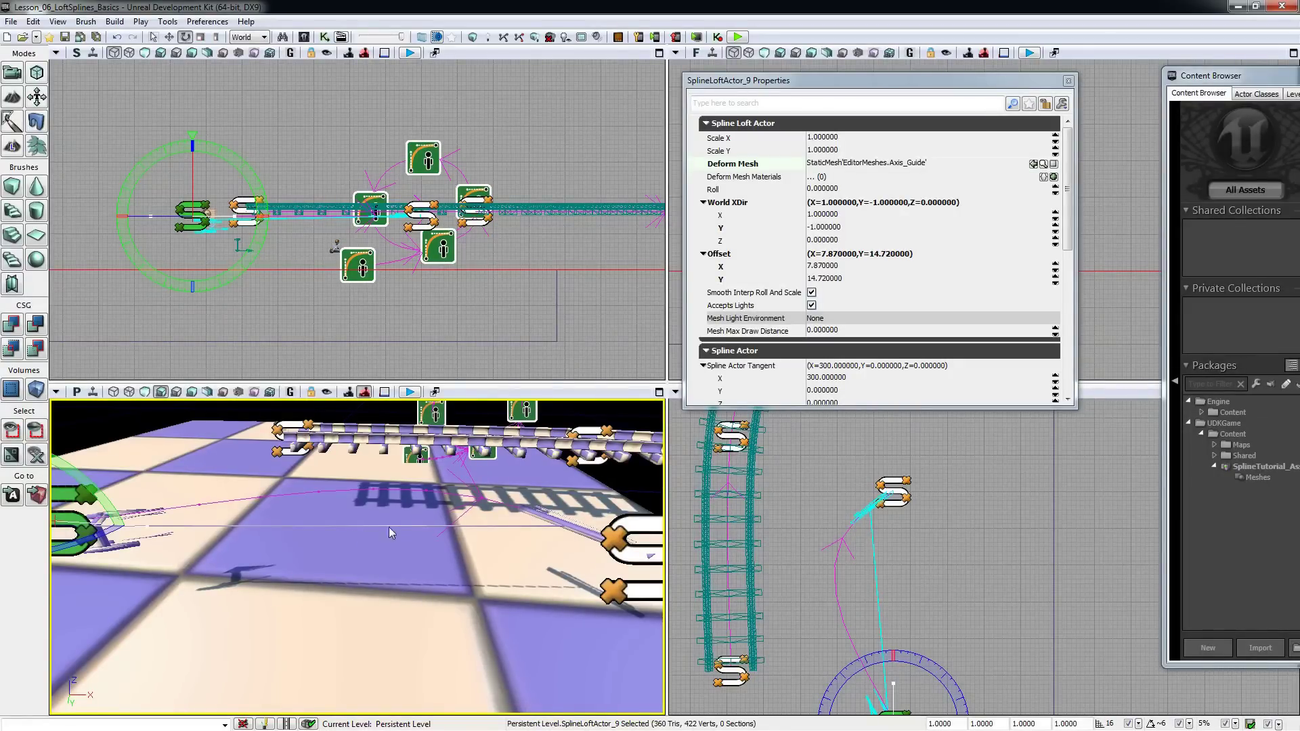
right_drag(408, 525, 490, 544)
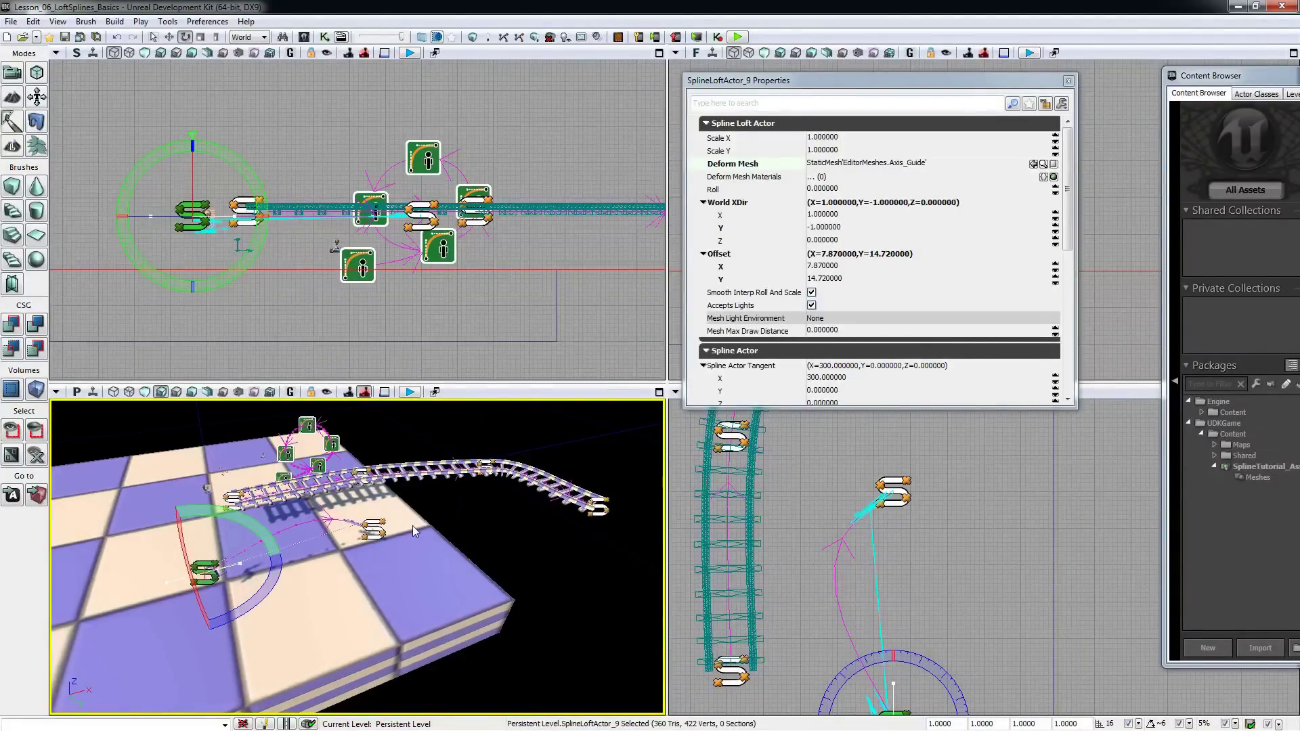